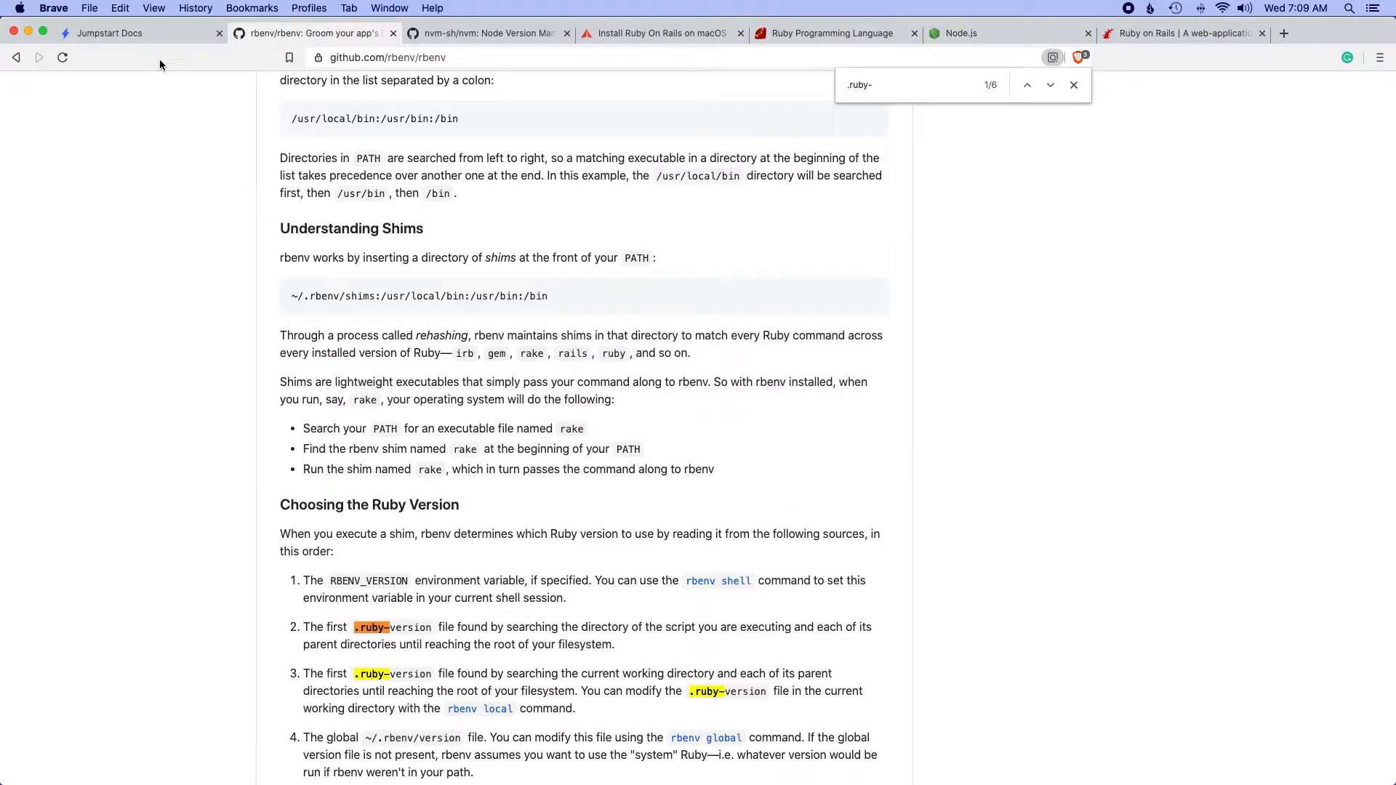
# Step: Review the Jumpstart installation dependencies, then bring up the GoRails macOS Rails install guide
pyautogui.click(130, 33)
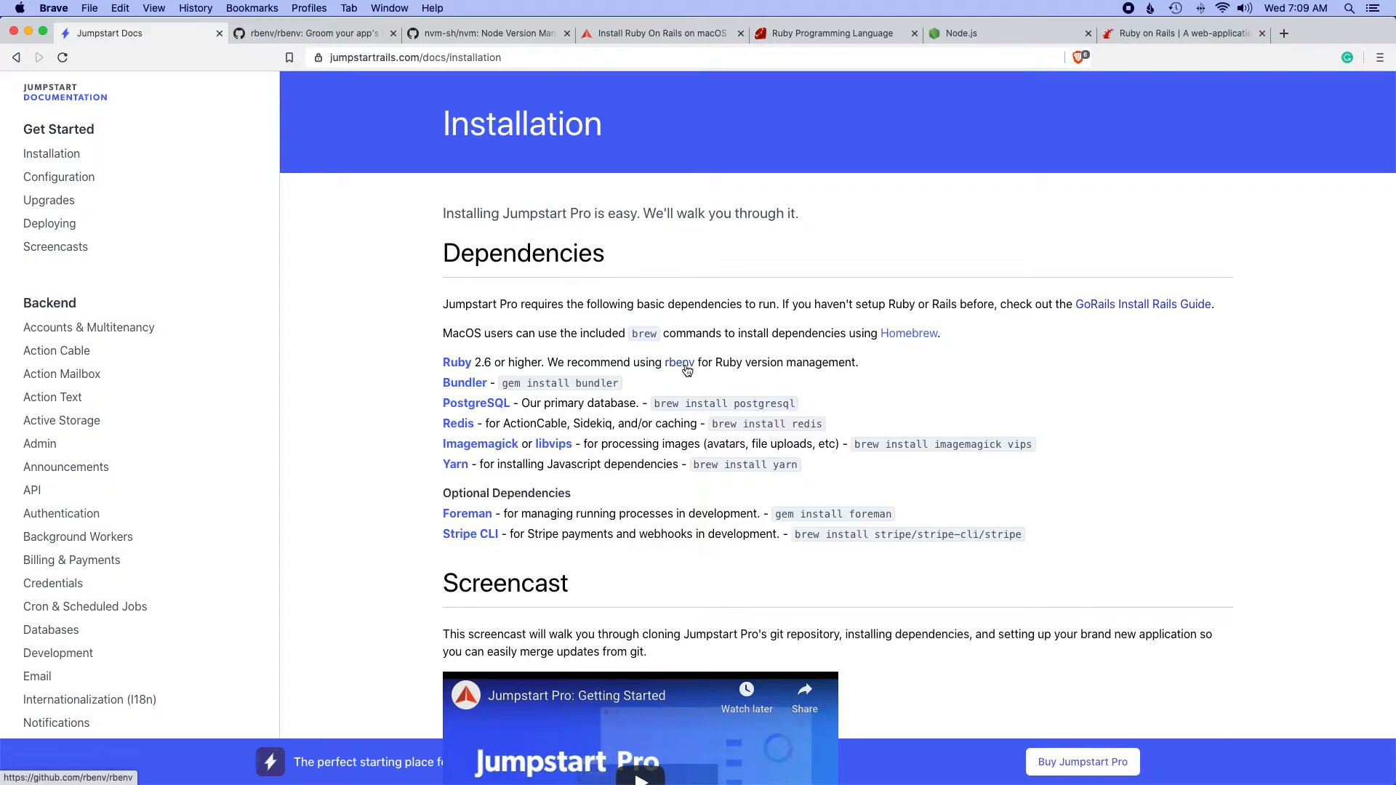
pyautogui.scroll(-1, 684, 368)
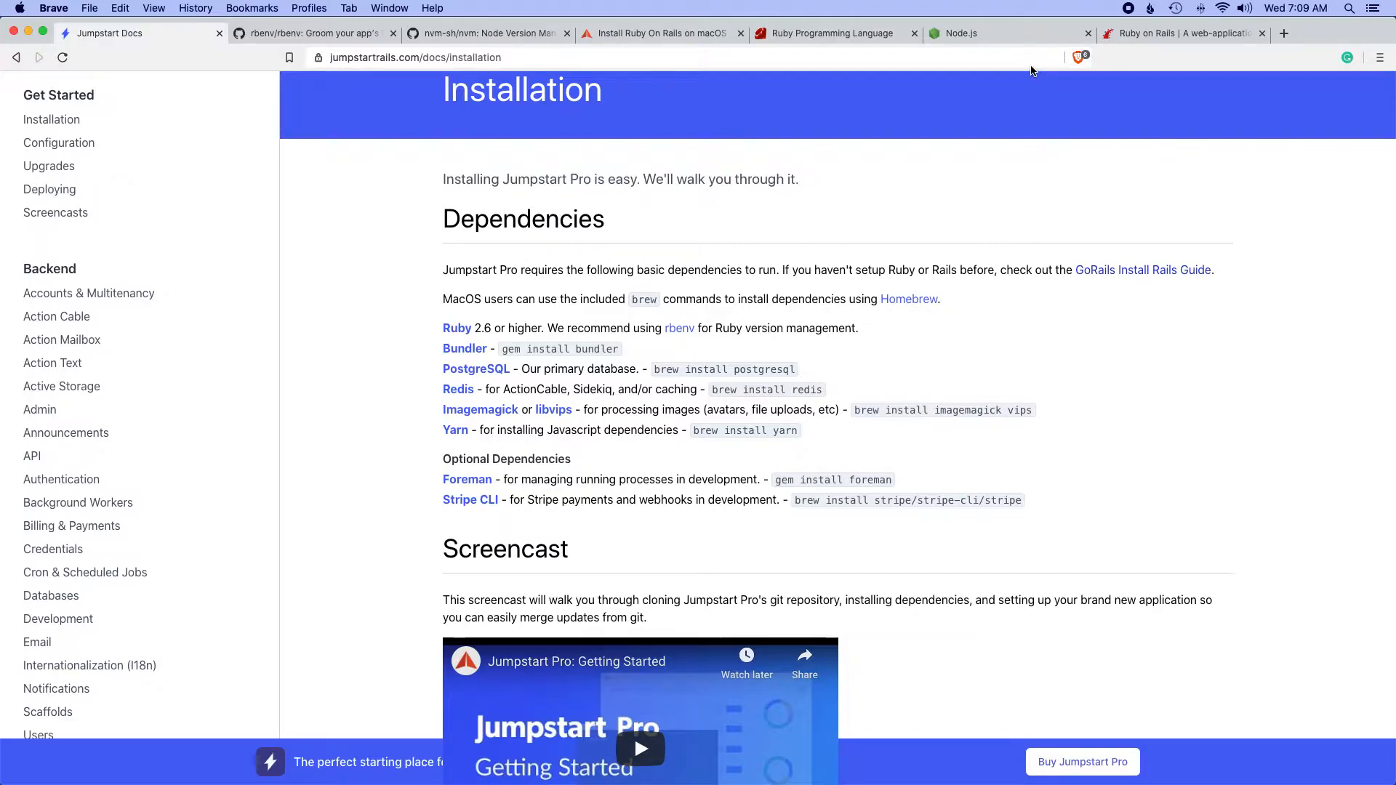
pyautogui.click(688, 33)
pyautogui.scroll(-3, 728, 272)
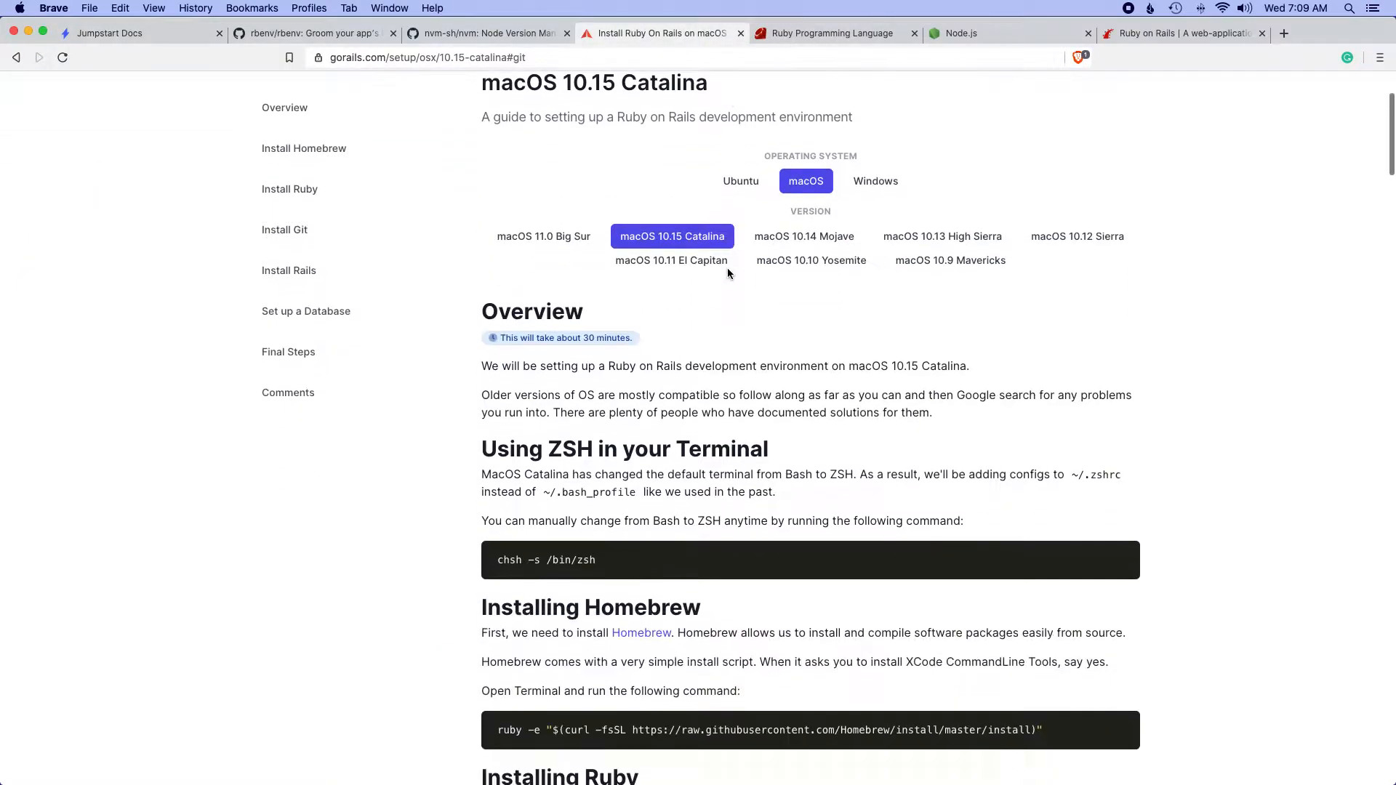
pyautogui.scroll(-2, 728, 273)
pyautogui.scroll(-4, 728, 273)
pyautogui.scroll(-3, 728, 272)
pyautogui.scroll(-2, 677, 327)
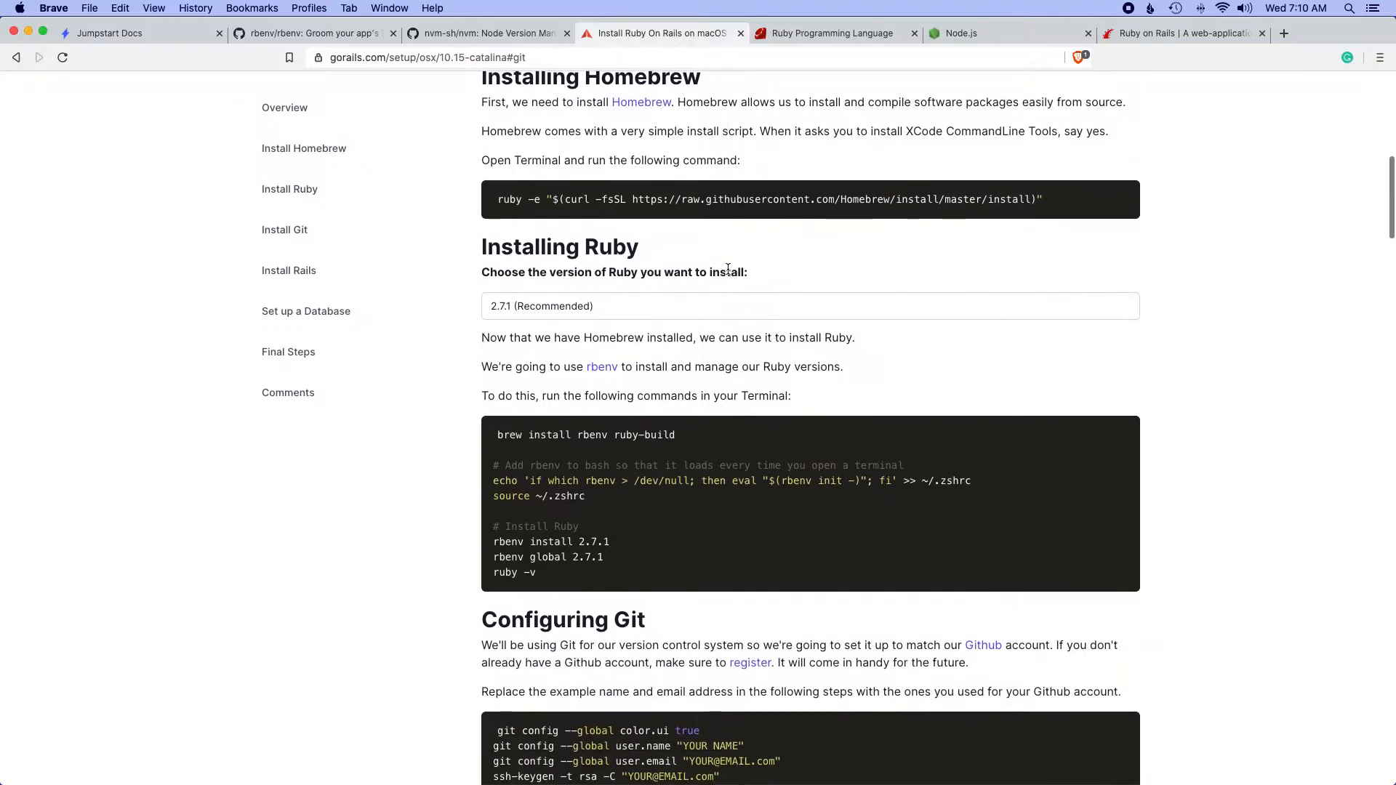
pyautogui.scroll(-1, 627, 366)
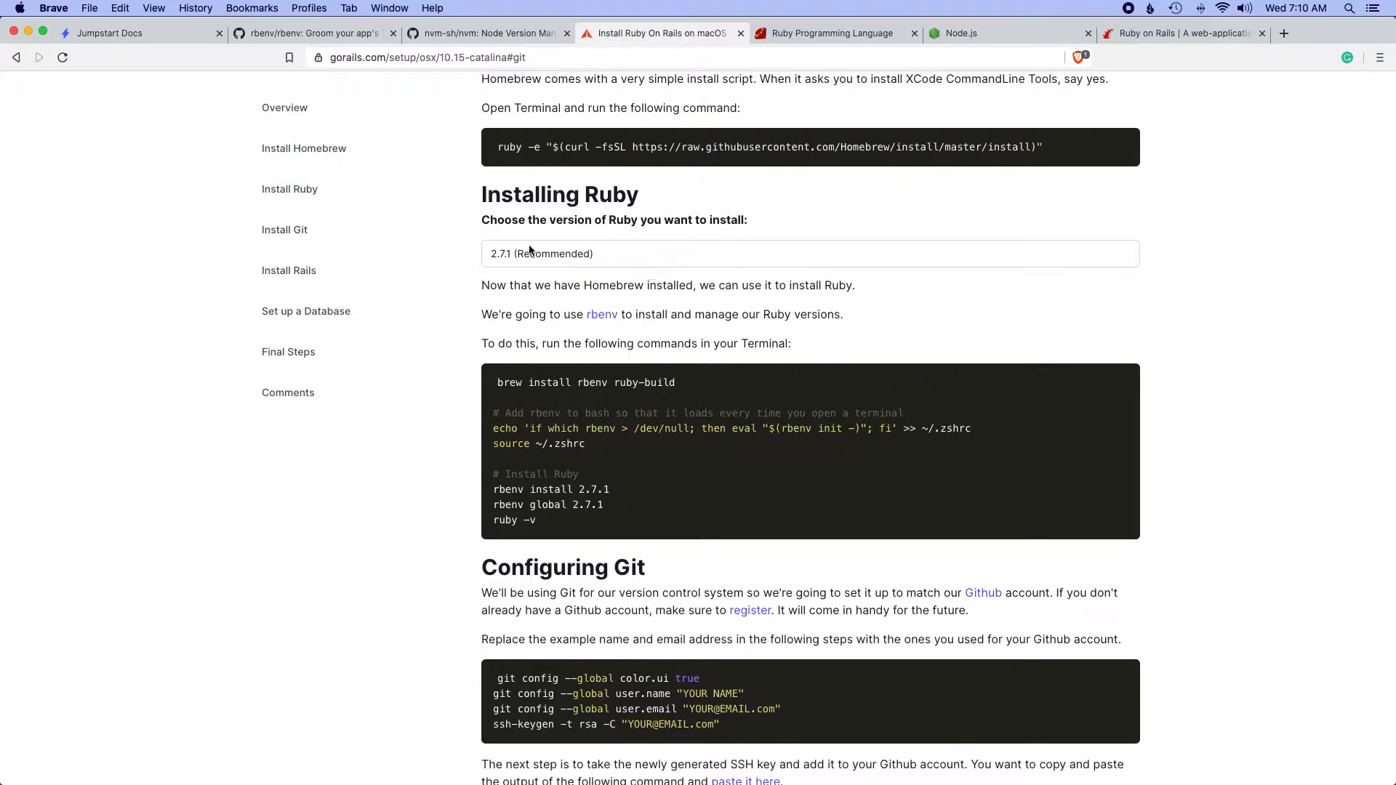
pyautogui.scroll(1, 649, 268)
pyautogui.scroll(-4, 627, 277)
pyautogui.scroll(-3, 628, 277)
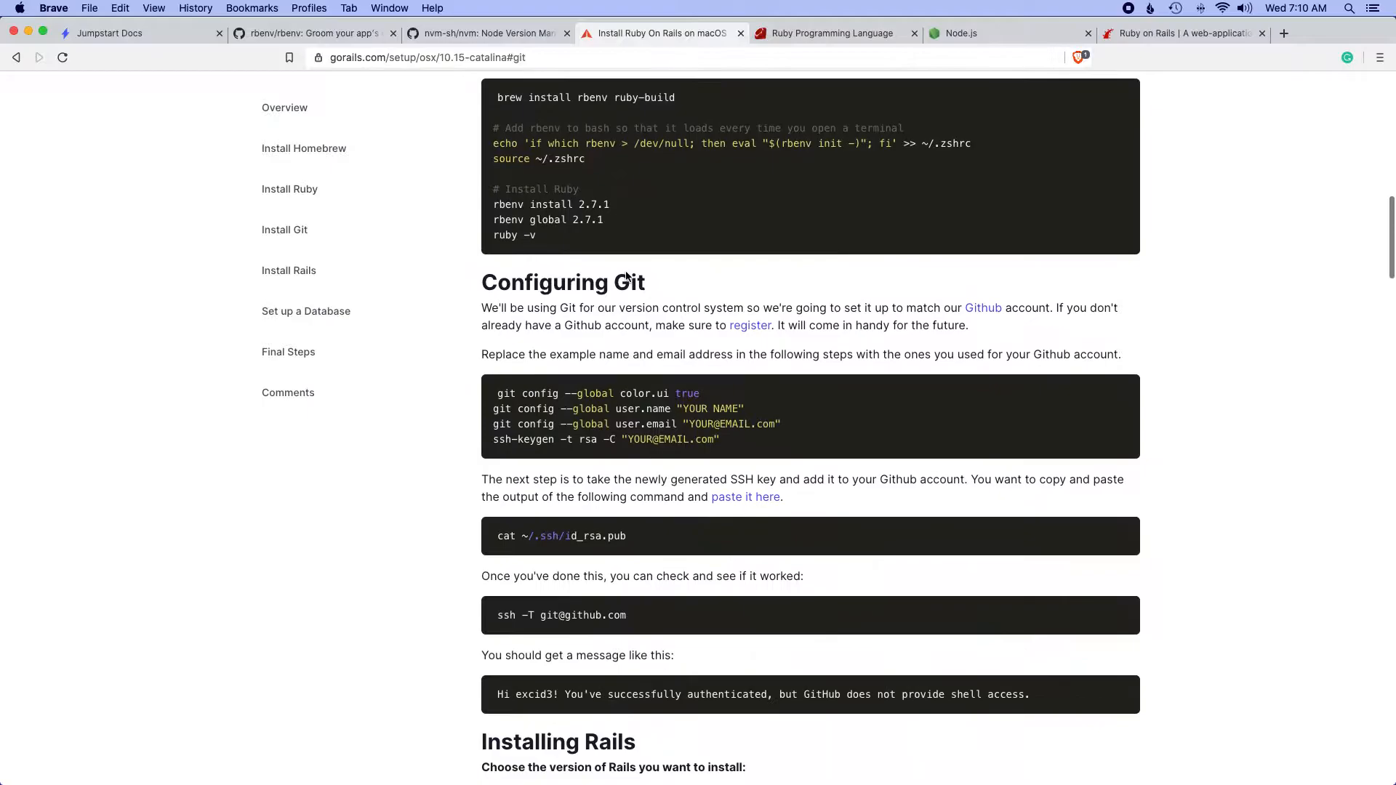
# Step: Leave the GoRails Ruby and Git setup guide for the Terminal session in the Sites folder
pyautogui.press('super+Tab')
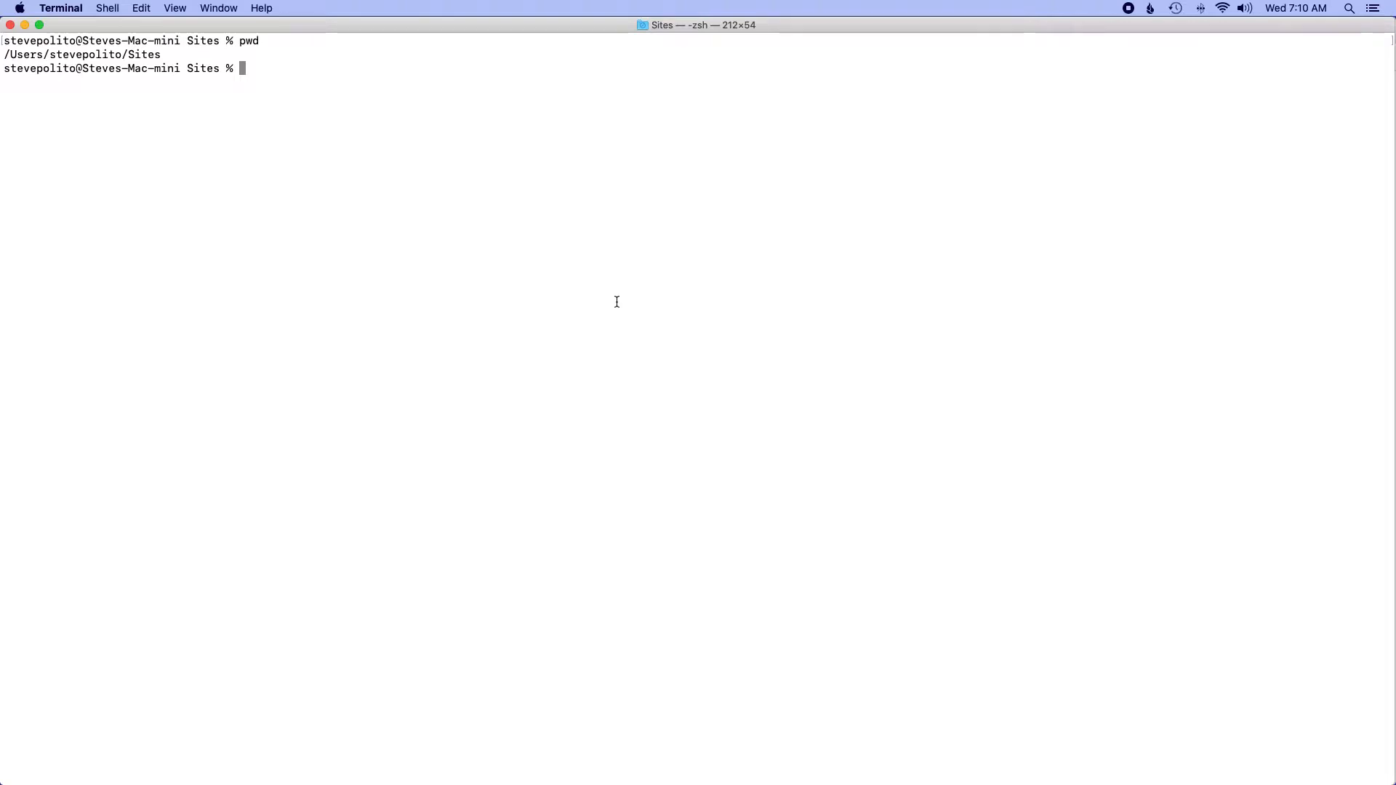
# Step: Confirm Ruby 2.7.1 and Node v12.18.3 against the Ruby and Node.js sites' current releases
pyautogui.press('super+Tab')
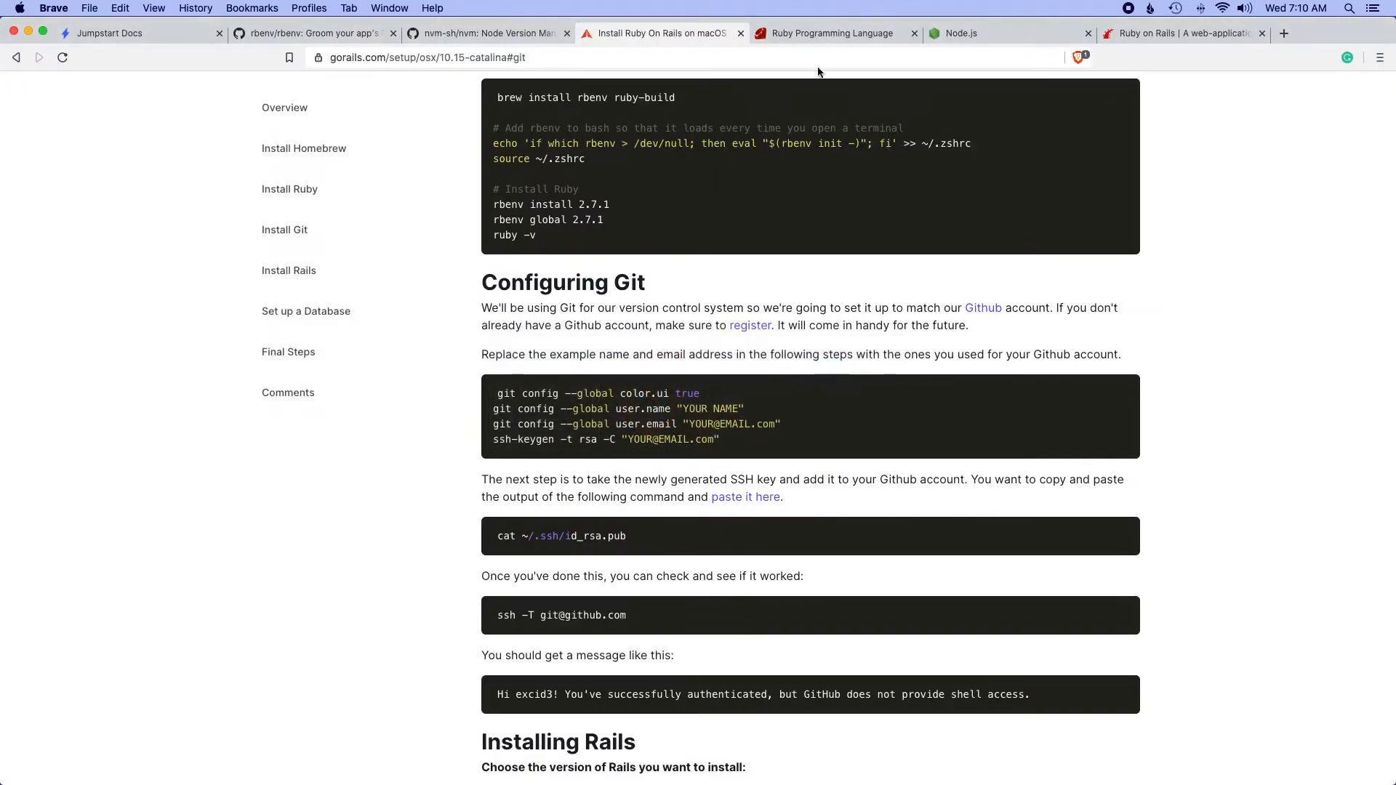
pyautogui.click(807, 35)
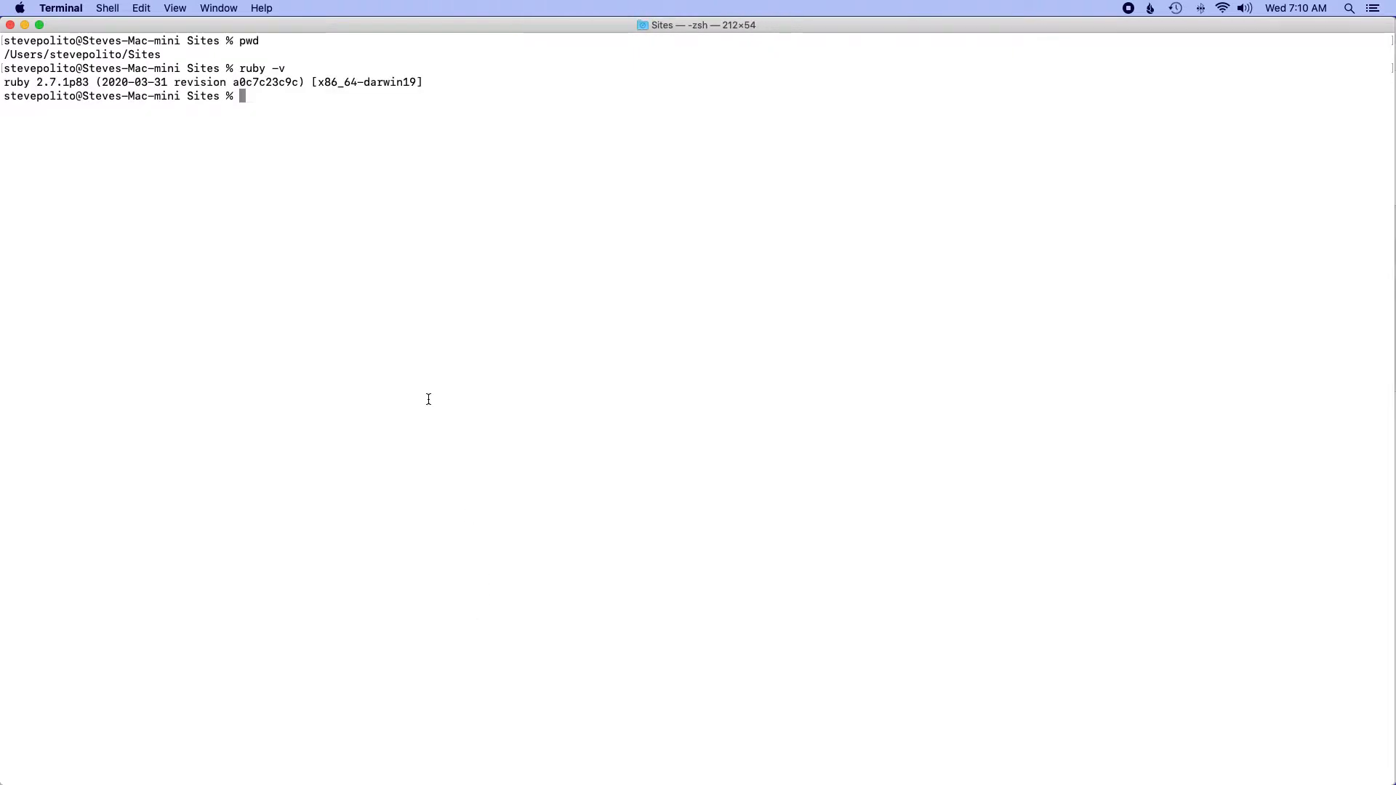
pyautogui.moveTo(4, 83); pyautogui.dragTo(58, 82)
pyautogui.click(169, 105)
pyautogui.press('super+Tab')
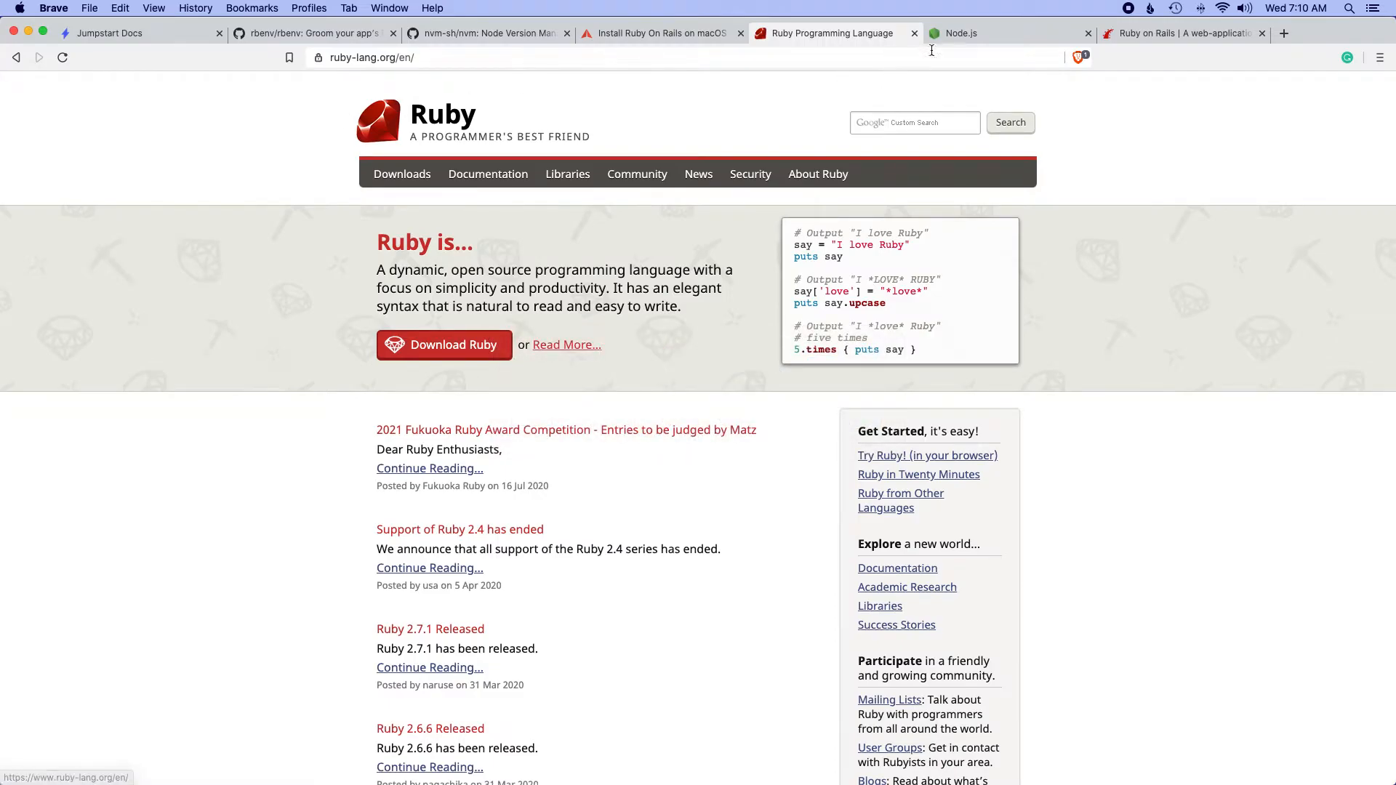
pyautogui.click(961, 33)
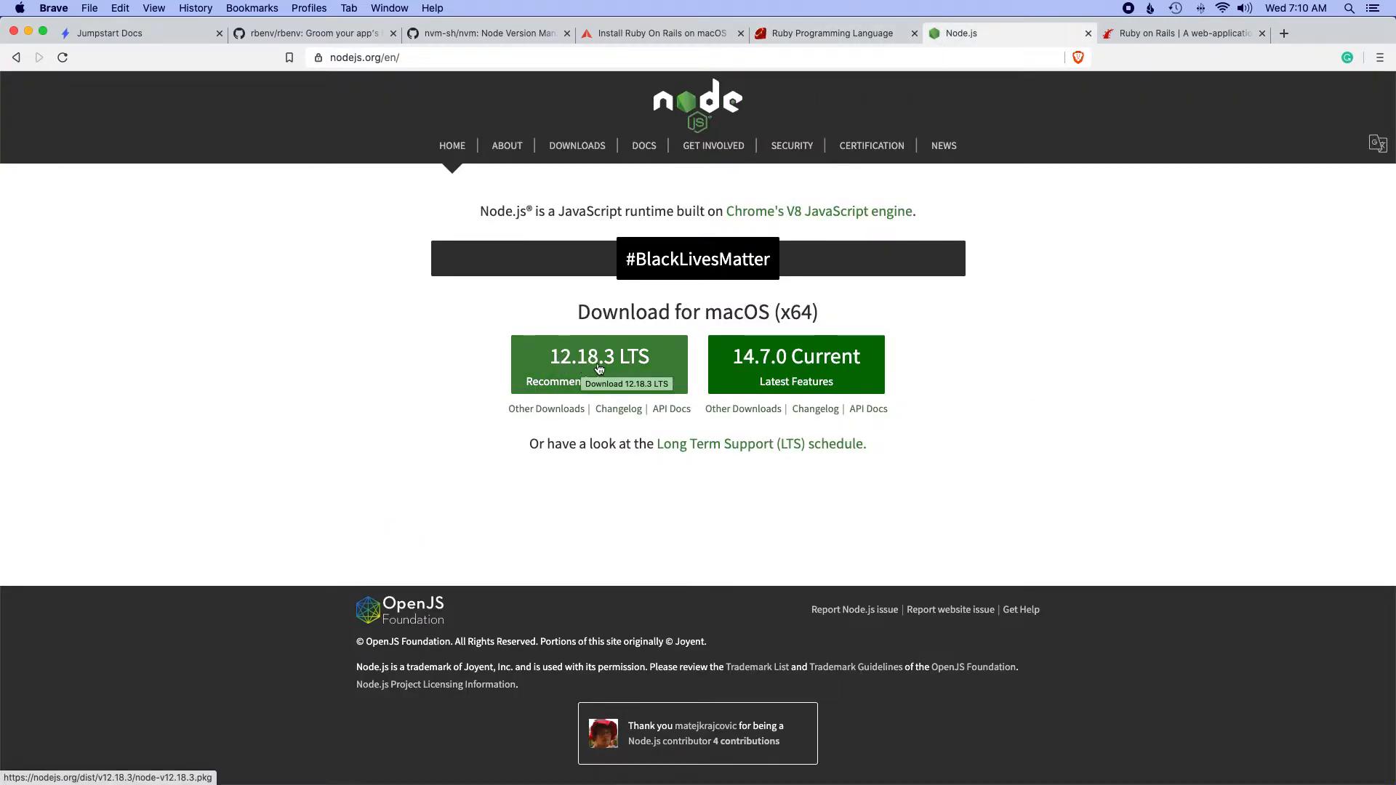
pyautogui.press('super+Tab')
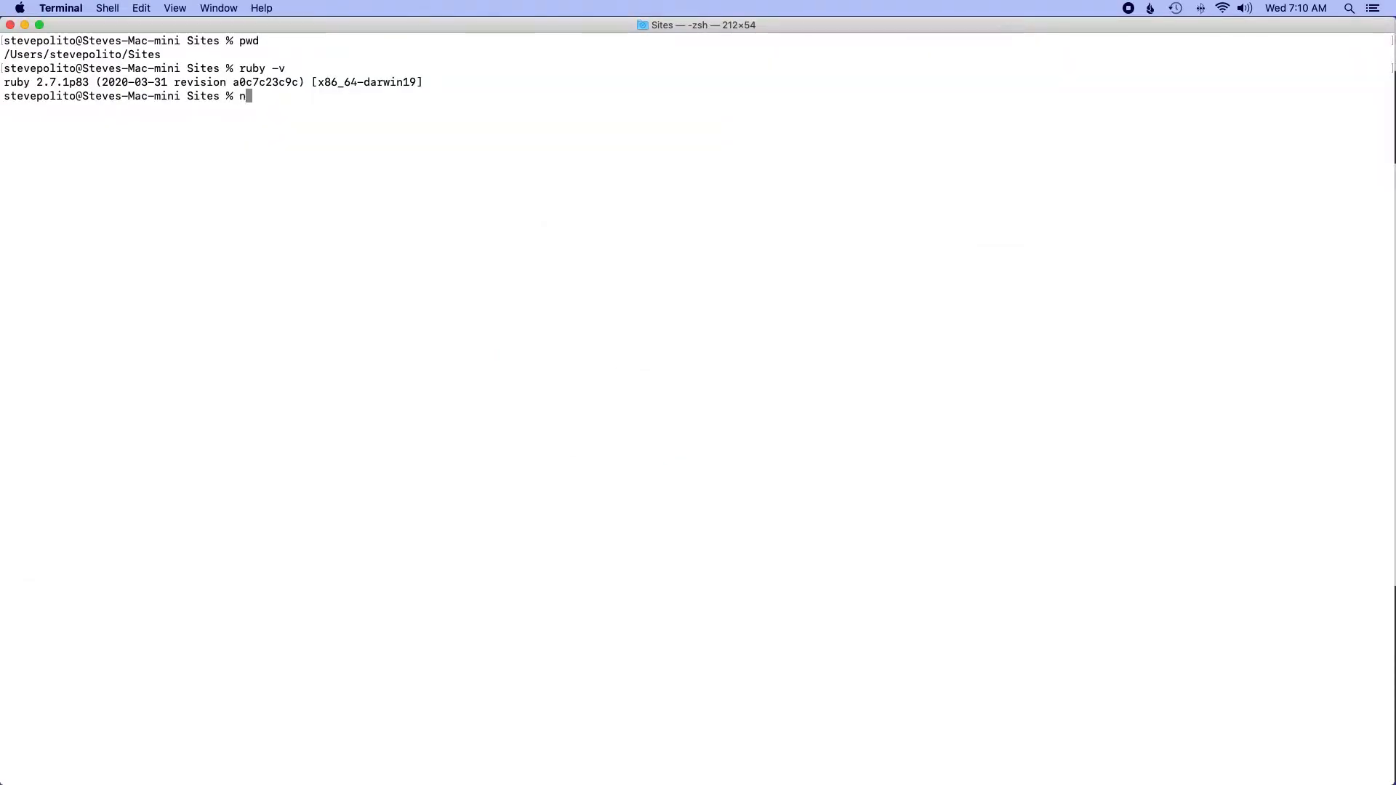
pyautogui.write('node -v')
pyautogui.press('Return')
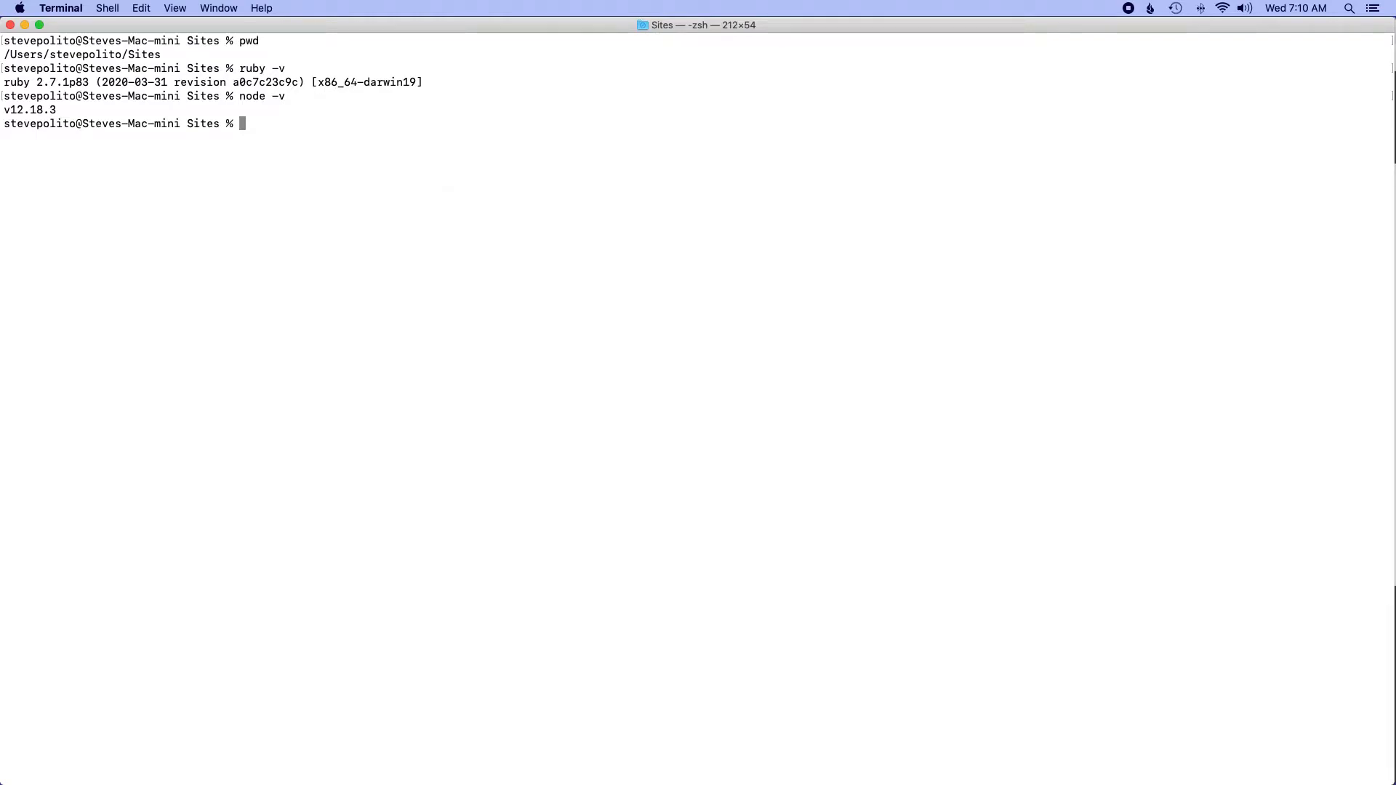
pyautogui.write('nvm')
# Step: Review nvm's usage help and run nvm install 12, which reports Node 12 already installed and in use
pyautogui.press('Return')
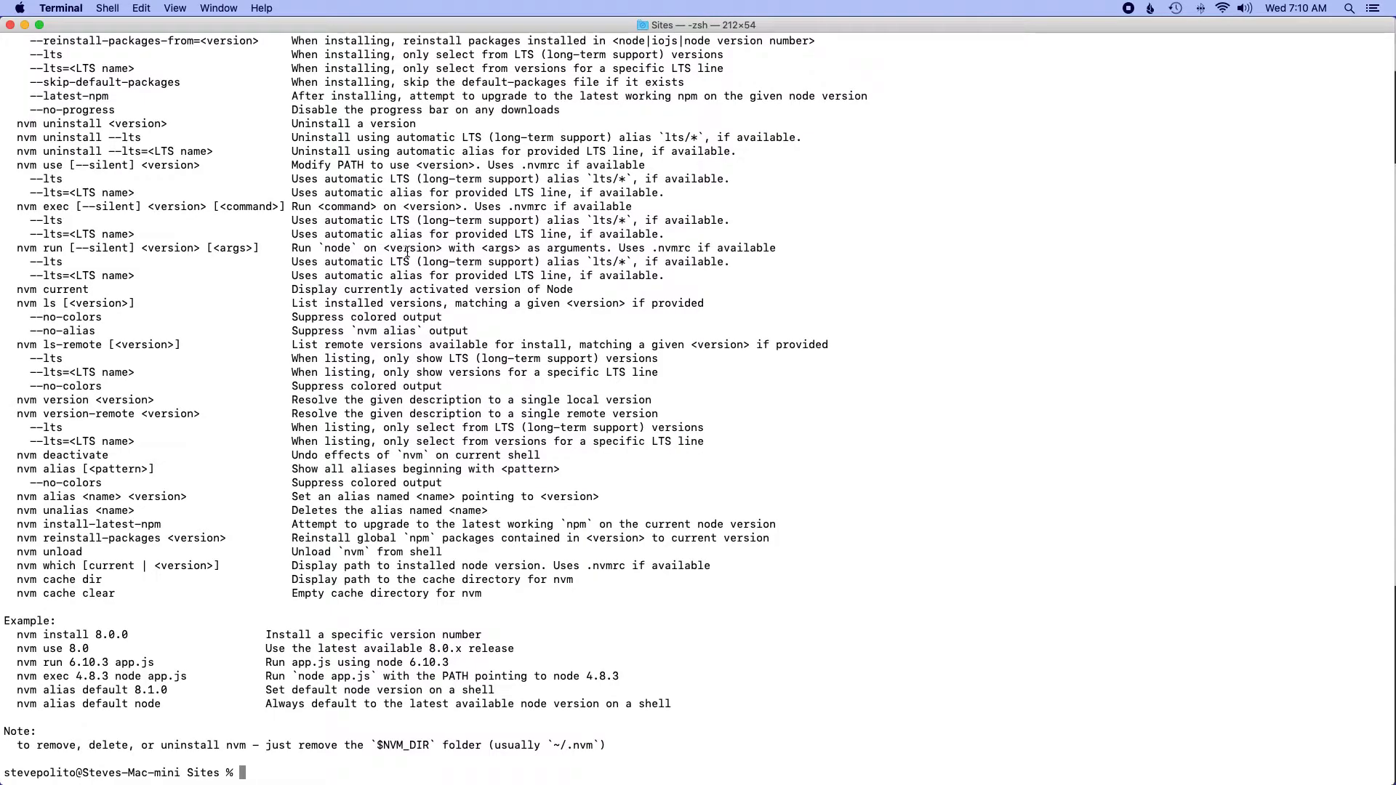
pyautogui.write('nvm ')
pyautogui.write('install ')
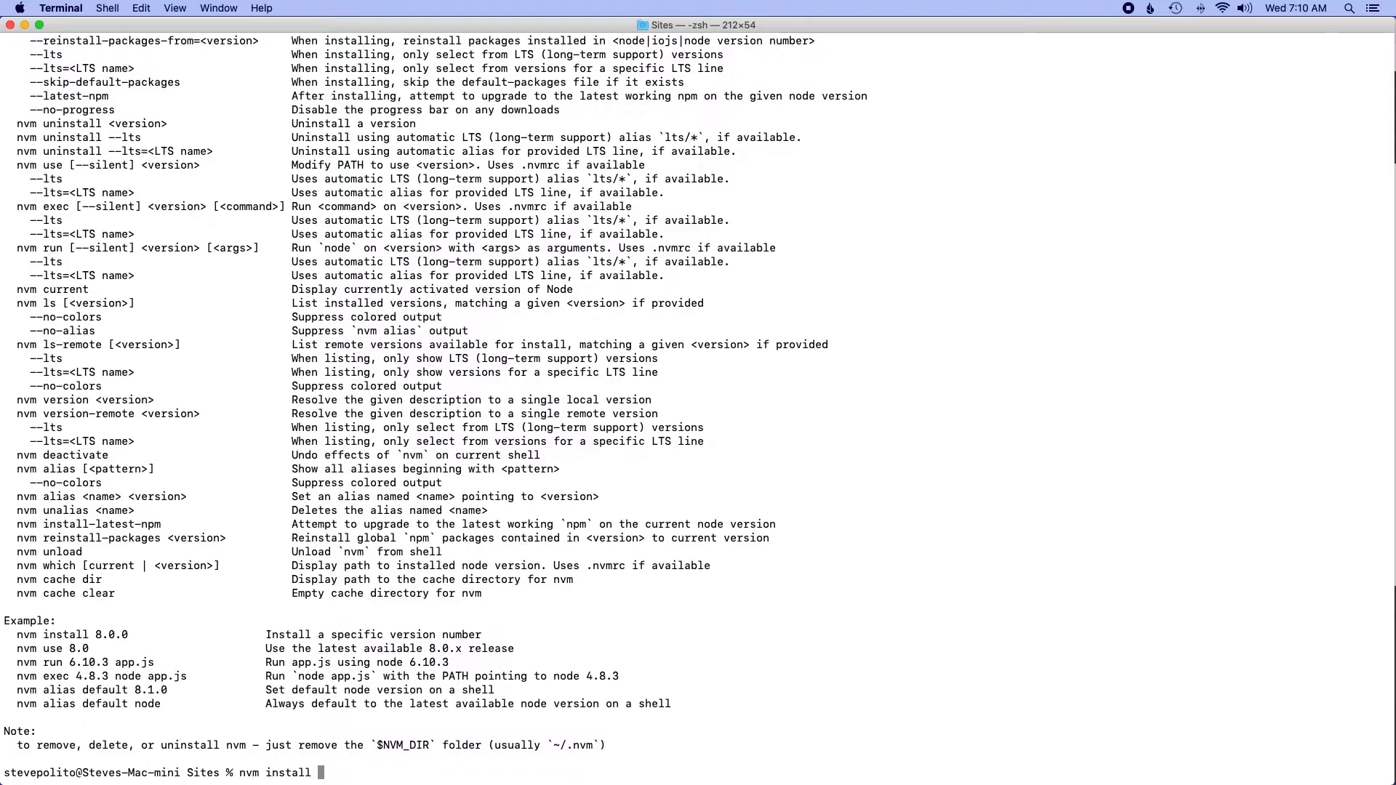
pyautogui.write('12')
pyautogui.press('Return')
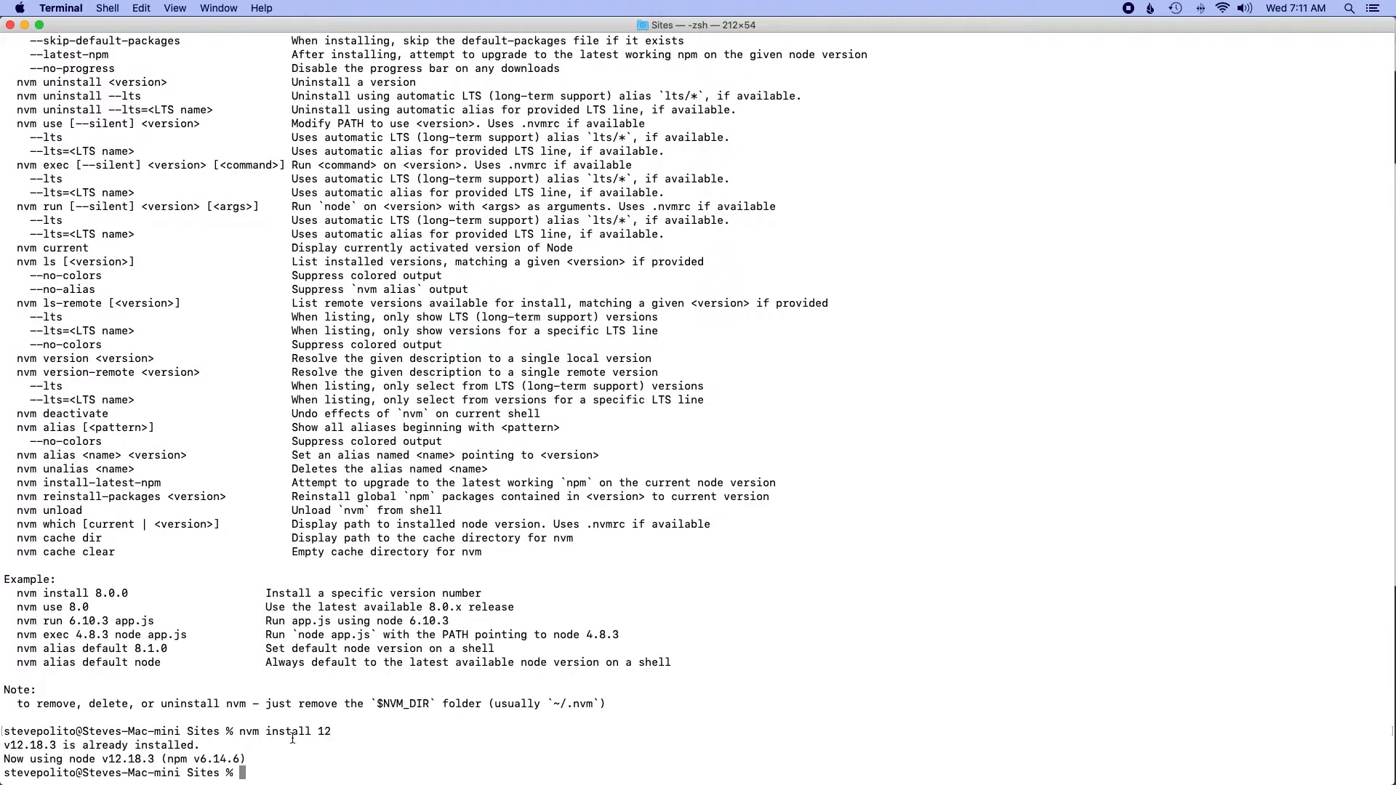
pyautogui.moveTo(3, 745); pyautogui.dragTo(193, 745)
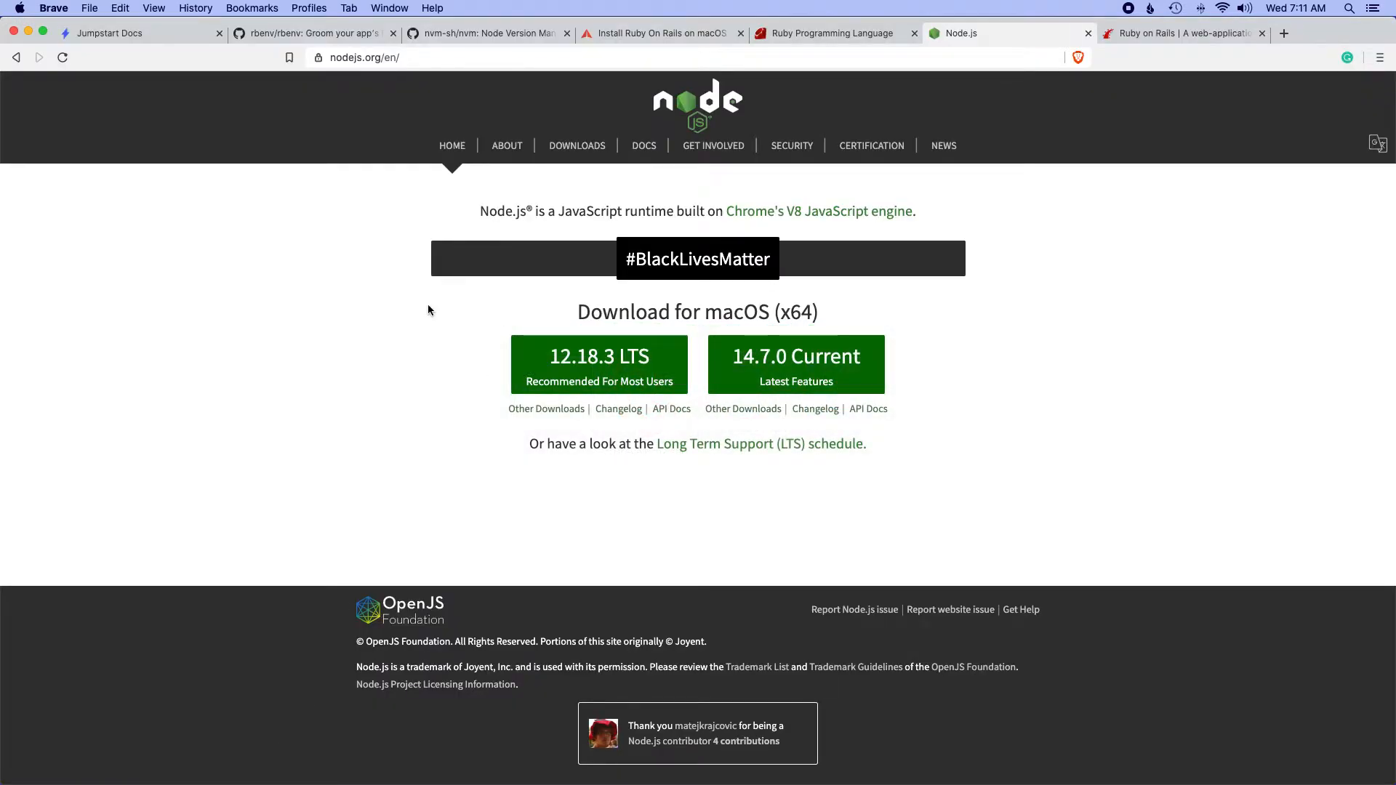
# Step: Check Rails 6.0.3.2 against the Ruby on Rails site and confirm gem update rails finds nothing newer
pyautogui.click(1185, 32)
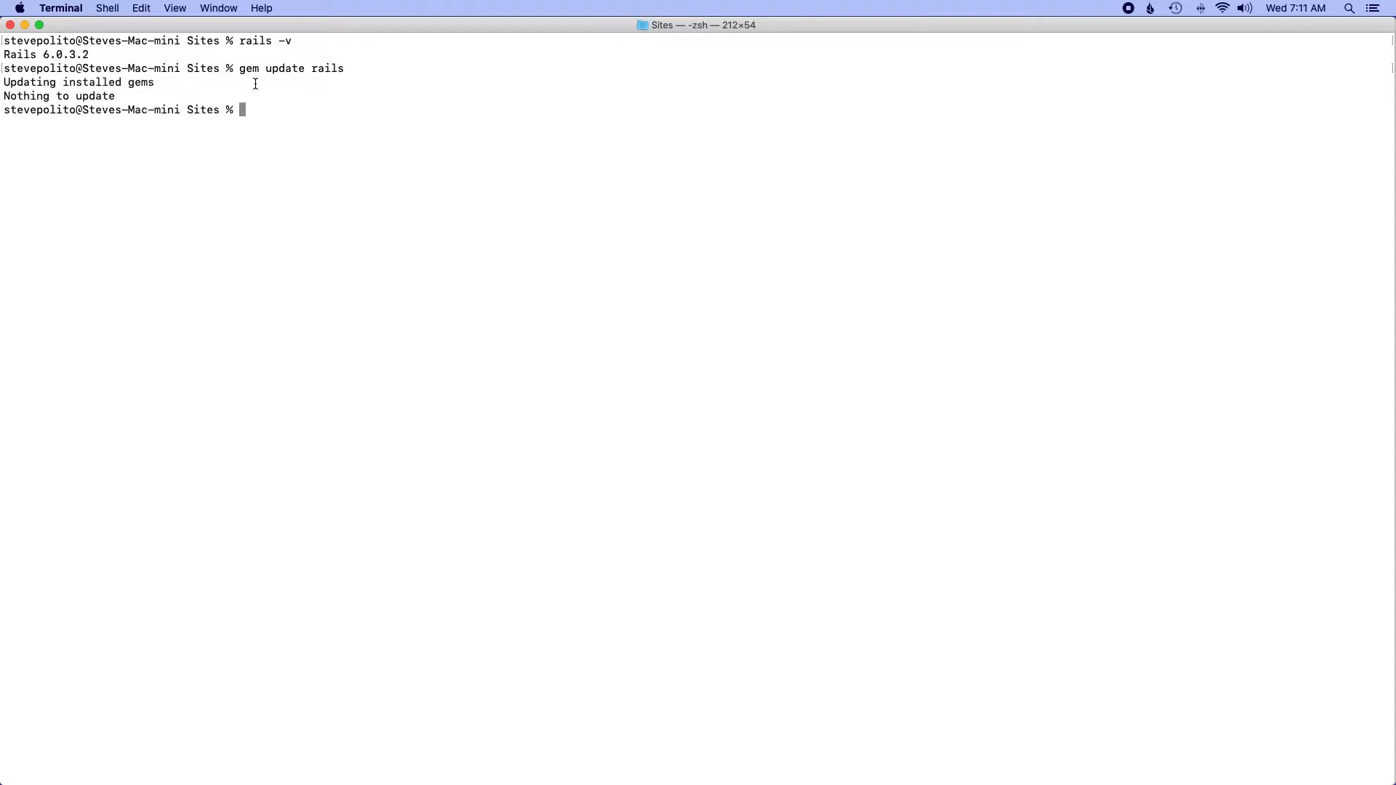
pyautogui.moveTo(153, 81); pyautogui.dragTo(67, 81)
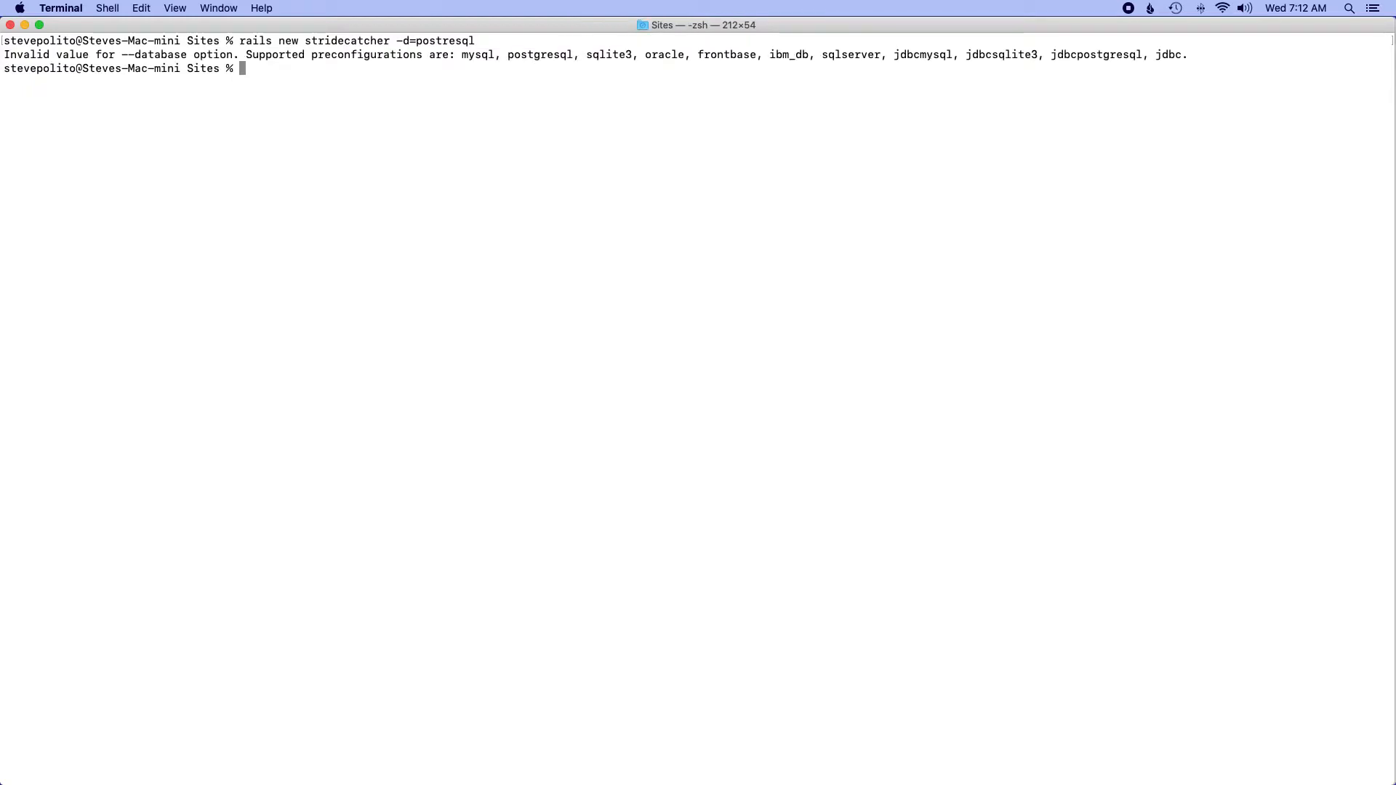
# Step: Rerun rails new stridecatcher with -d=postgresql spelled correctly, finishing with Webpacker installed successfully
pyautogui.doubleClick(555, 54)
pyautogui.press('super+c')
pyautogui.press('Up')
pyautogui.press('BackSpace')
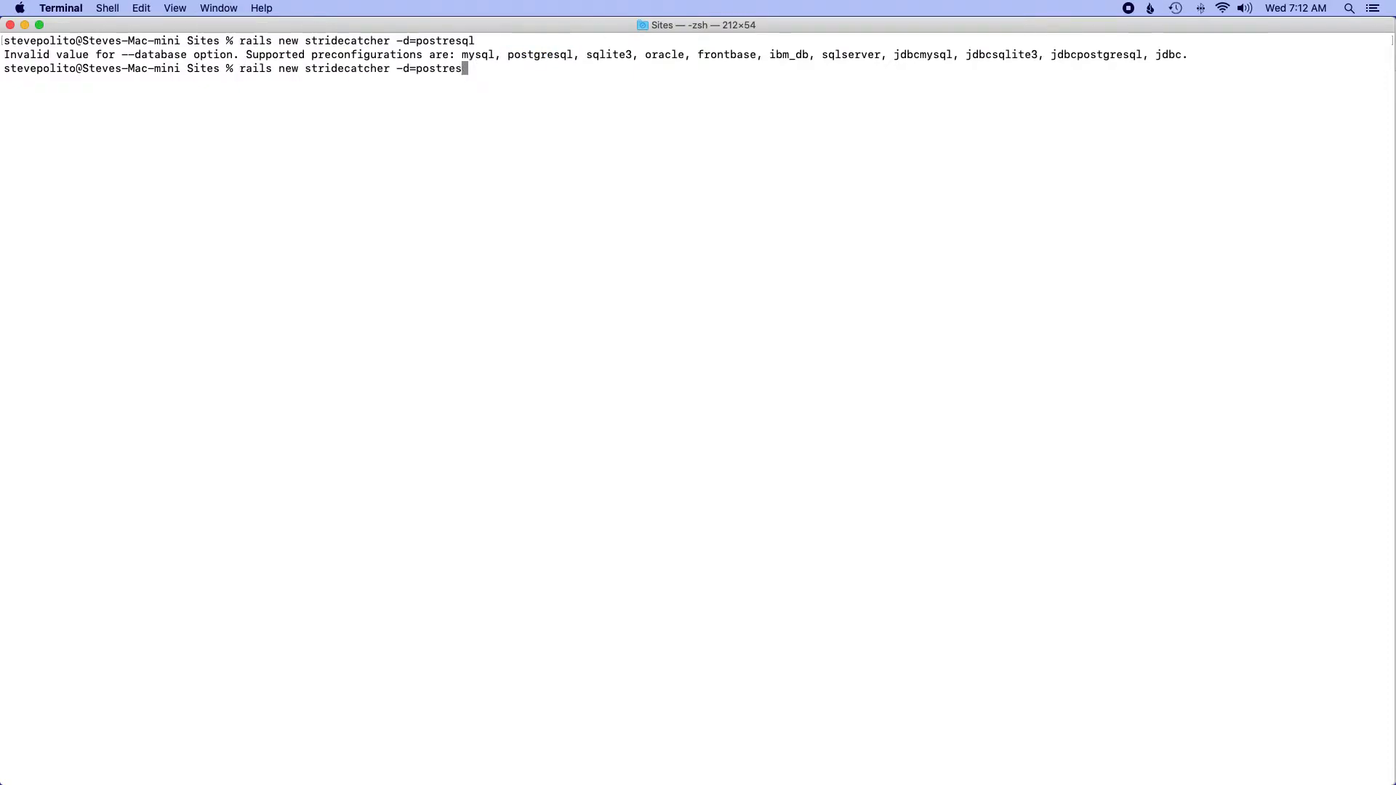
pyautogui.press('BackSpace')
pyautogui.press('BackSpace')
pyautogui.press('BackSpace')
pyautogui.press('BackSpace')
pyautogui.press('BackSpace')
pyautogui.press('super+v')
pyautogui.press('Return')
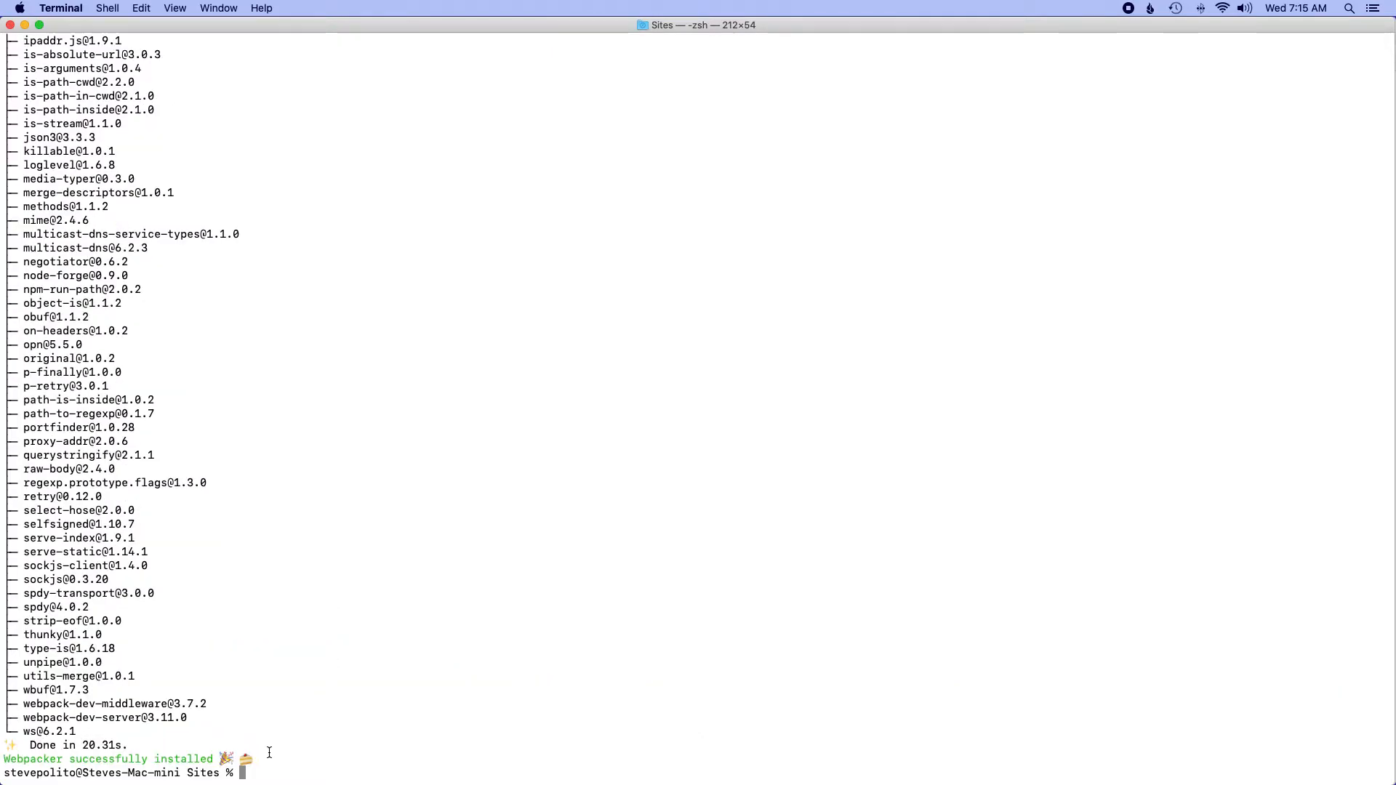
pyautogui.moveTo(253, 758); pyautogui.dragTo(37, 761)
pyautogui.click(375, 680)
pyautogui.write('cd ')
pyautogui.write('st')
pyautogui.write('ri')
# Step: Enter the stridecatcher folder and load the project into VS Code with code
pyautogui.press('Tab')
pyautogui.press('Return')
pyautogui.write('c')
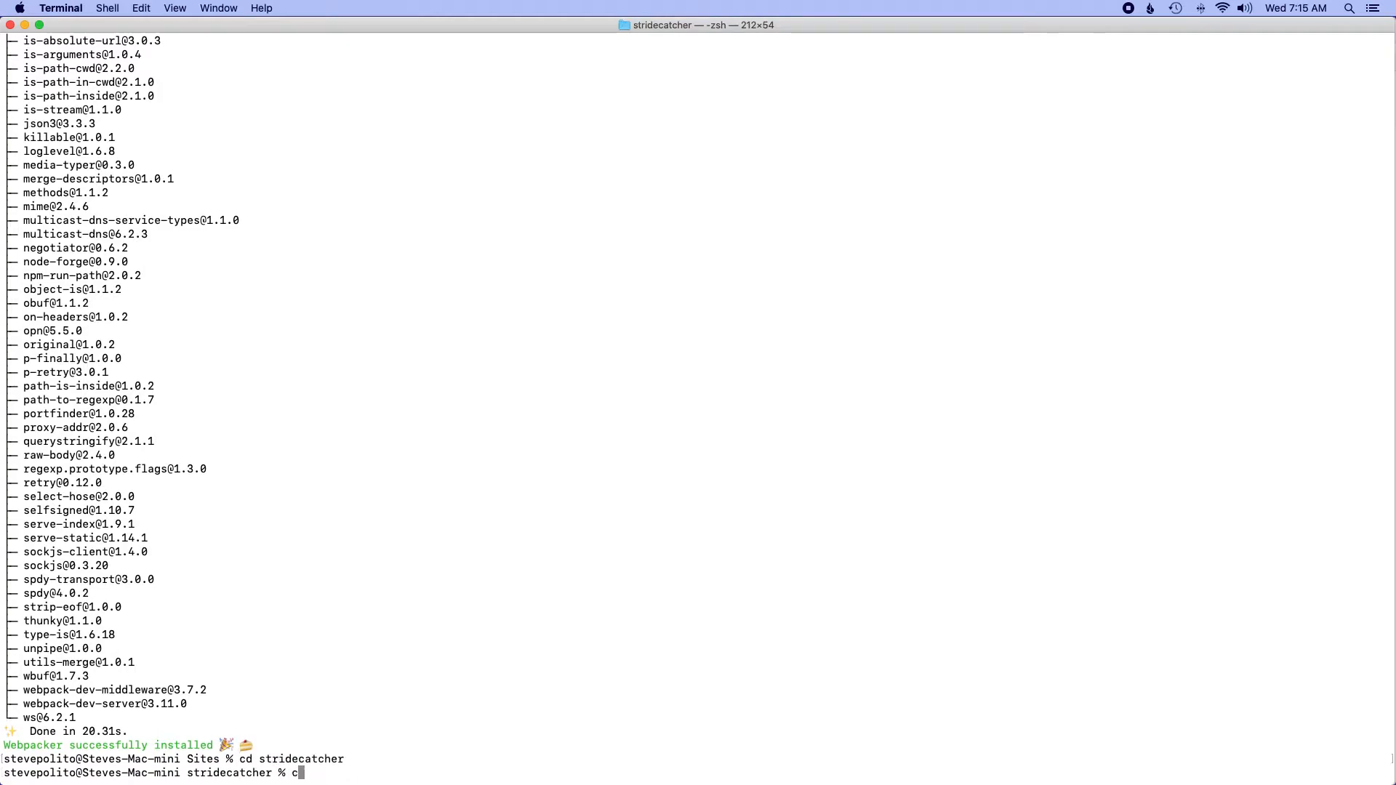
pyautogui.write('ode ')
pyautogui.write('.')
pyautogui.press('Return')
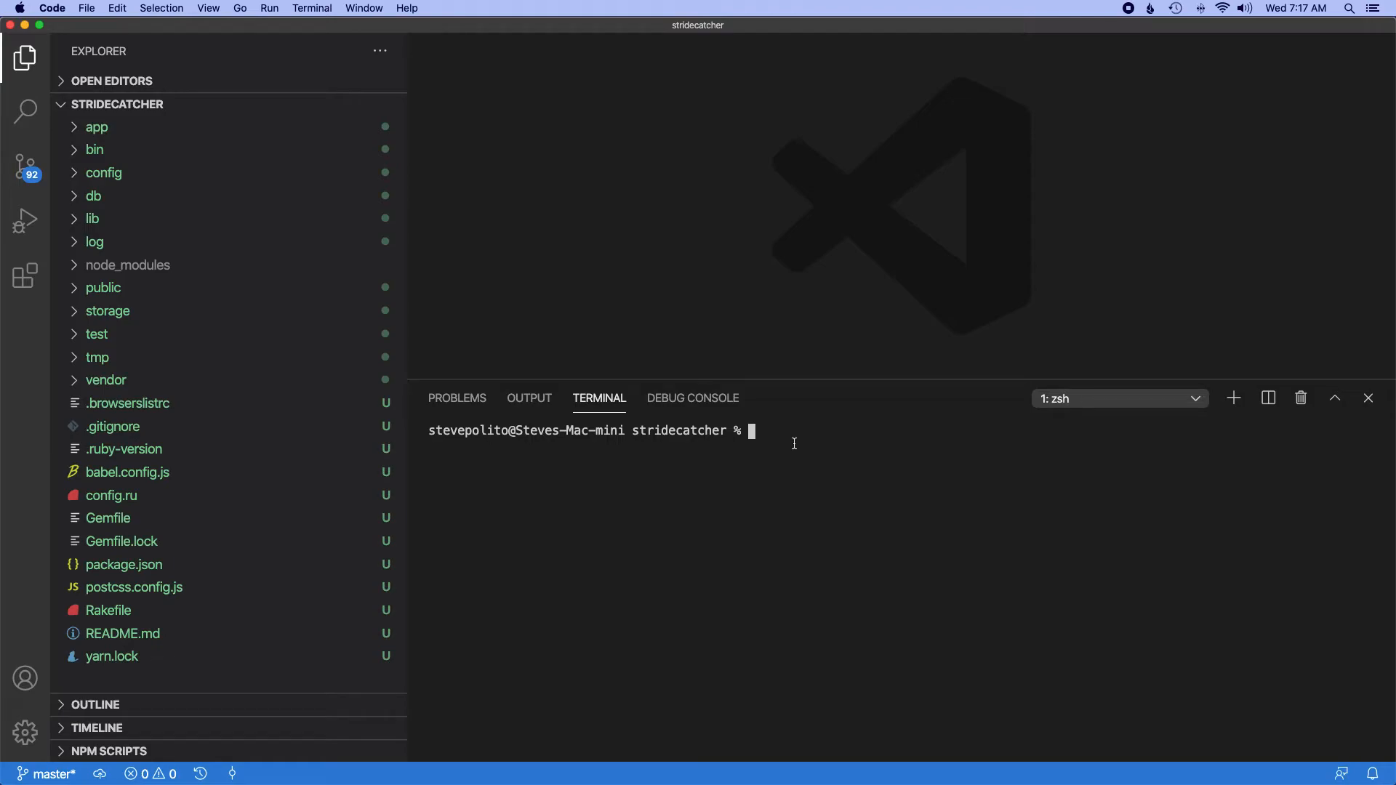
pyautogui.write('git add')
# Step: Check git status, stage all files with git add ., and run git commit to bring up COMMIT_EDITMSG
pyautogui.press('BackSpace')
pyautogui.press('BackSpace')
pyautogui.press('BackSpace')
pyautogui.write('status')
pyautogui.press('Return')
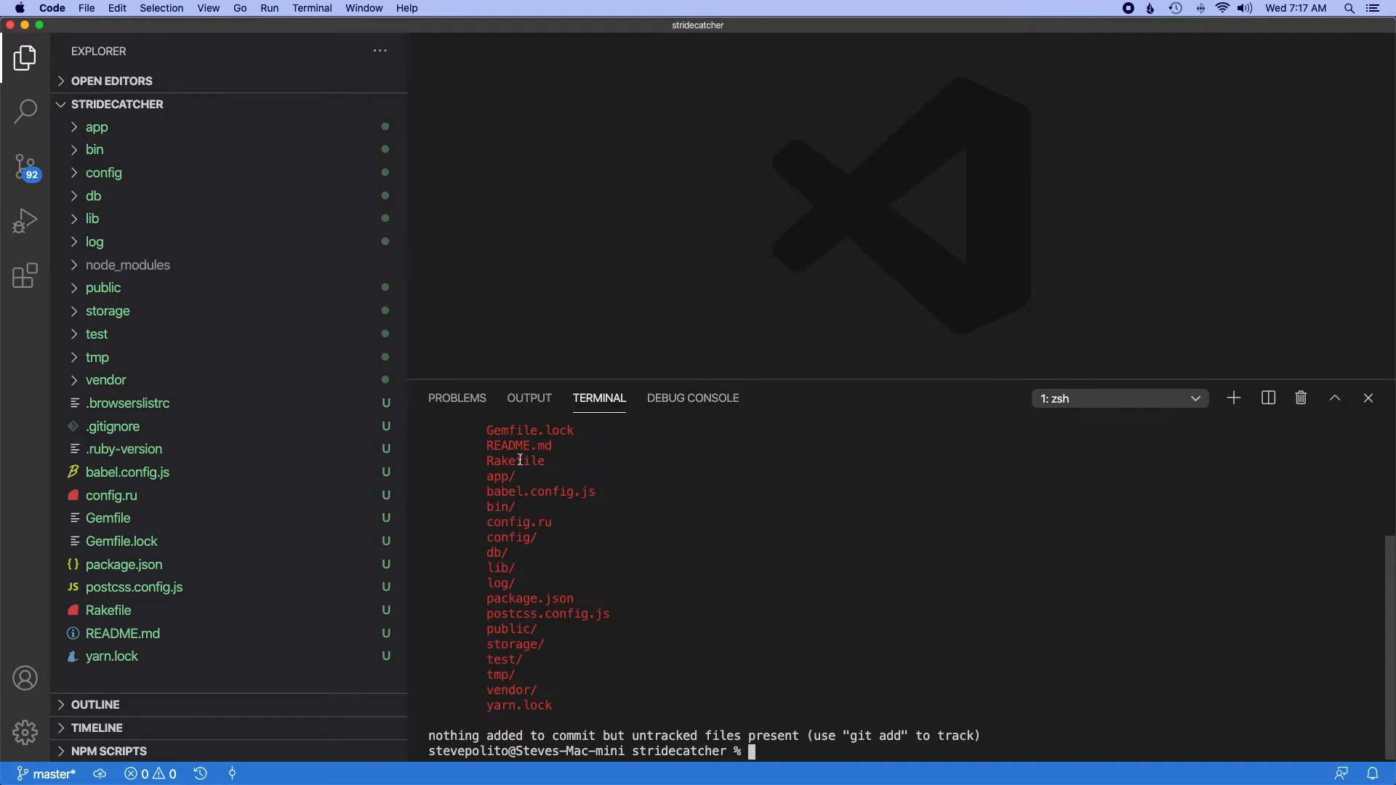
pyautogui.scroll(5, 622, 568)
pyautogui.scroll(3, 623, 567)
pyautogui.scroll(-8, 651, 568)
pyautogui.write('git add ')
pyautogui.write('.')
pyautogui.press('Return')
pyautogui.write('git ')
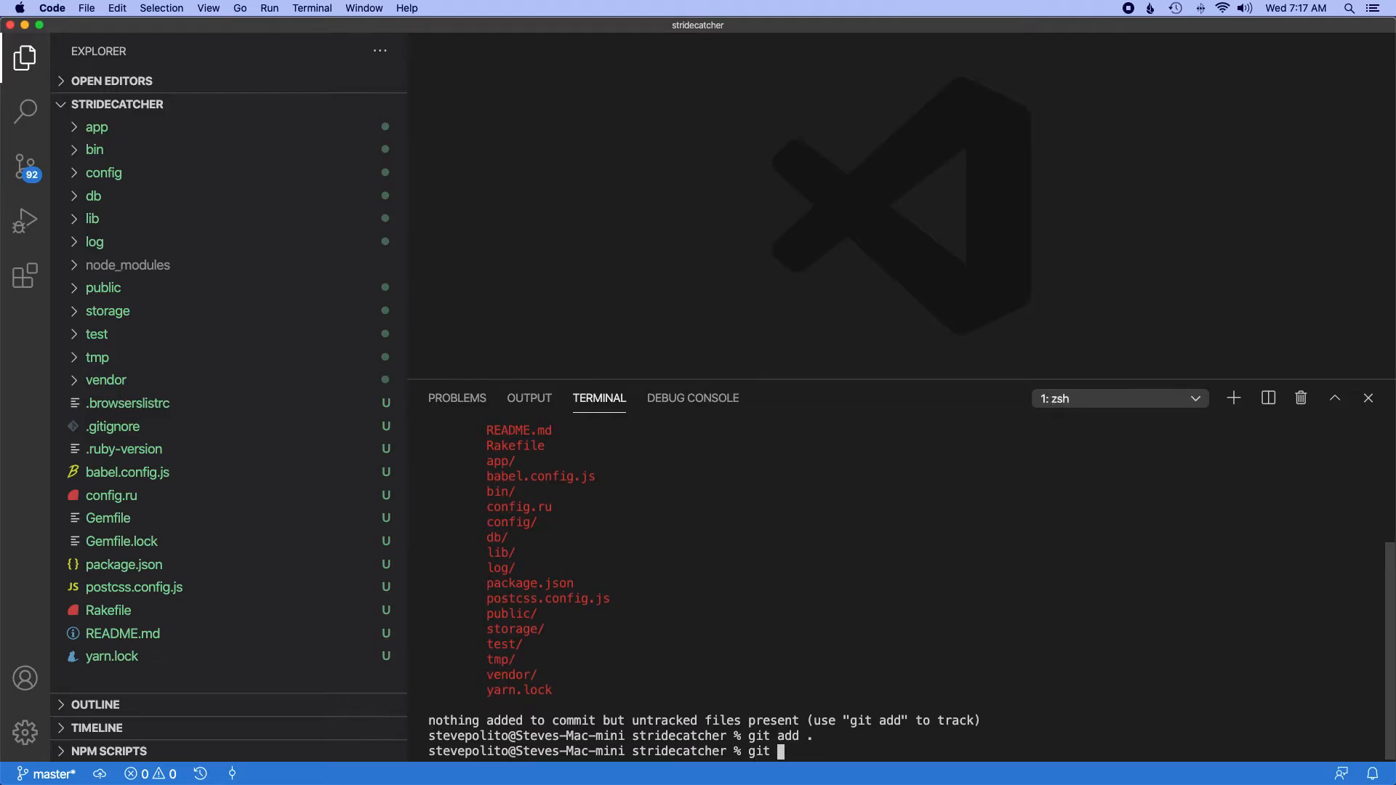
pyautogui.write('commit')
pyautogui.press('Return')
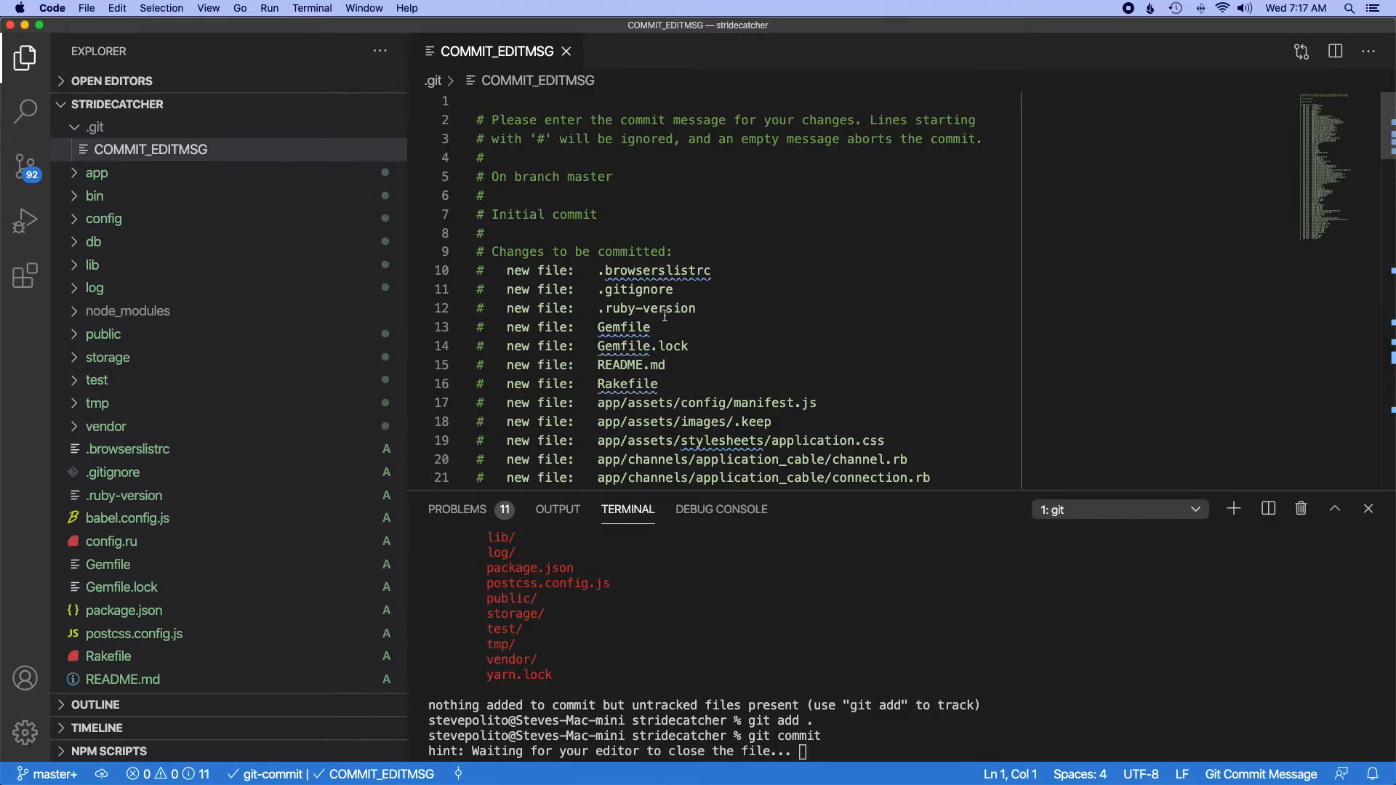
pyautogui.scroll(-3, 602, 317)
pyautogui.scroll(-1, 602, 318)
pyautogui.scroll(5, 606, 317)
# Step: Write 'Initial commit.' on line 1 of COMMIT_EDITMSG, correcting the misspelled 'Intial'
pyautogui.click(579, 234)
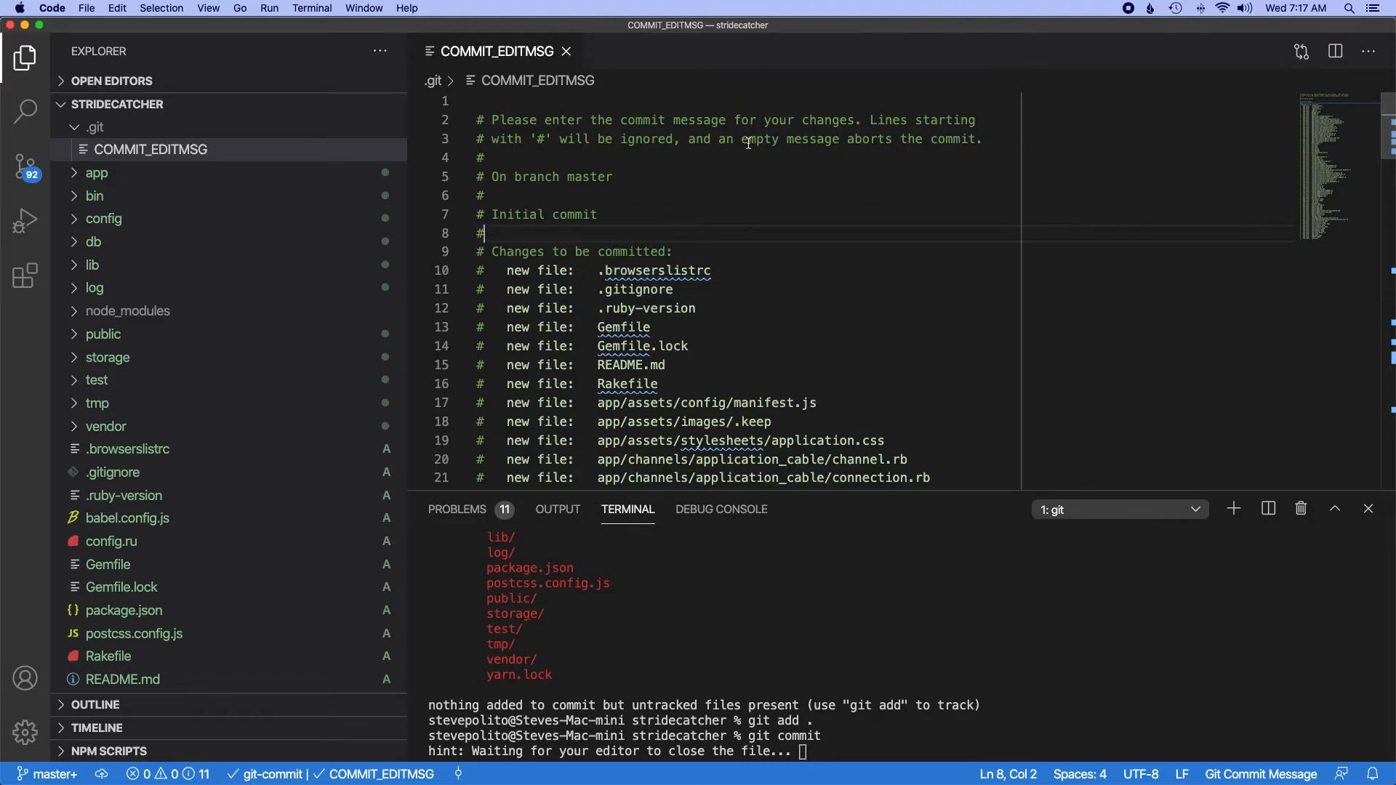
pyautogui.press('super+a')
pyautogui.press('Left')
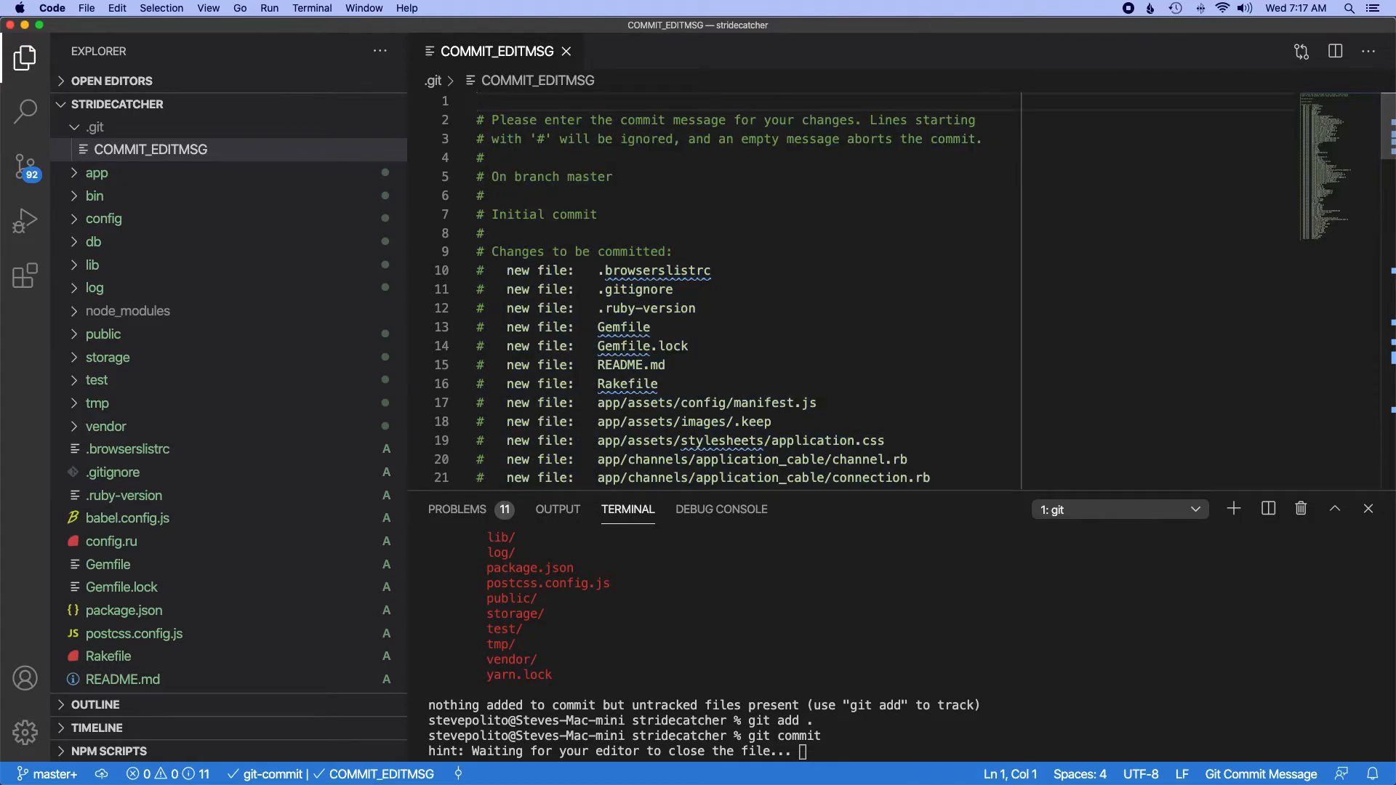
pyautogui.write('Intial co')
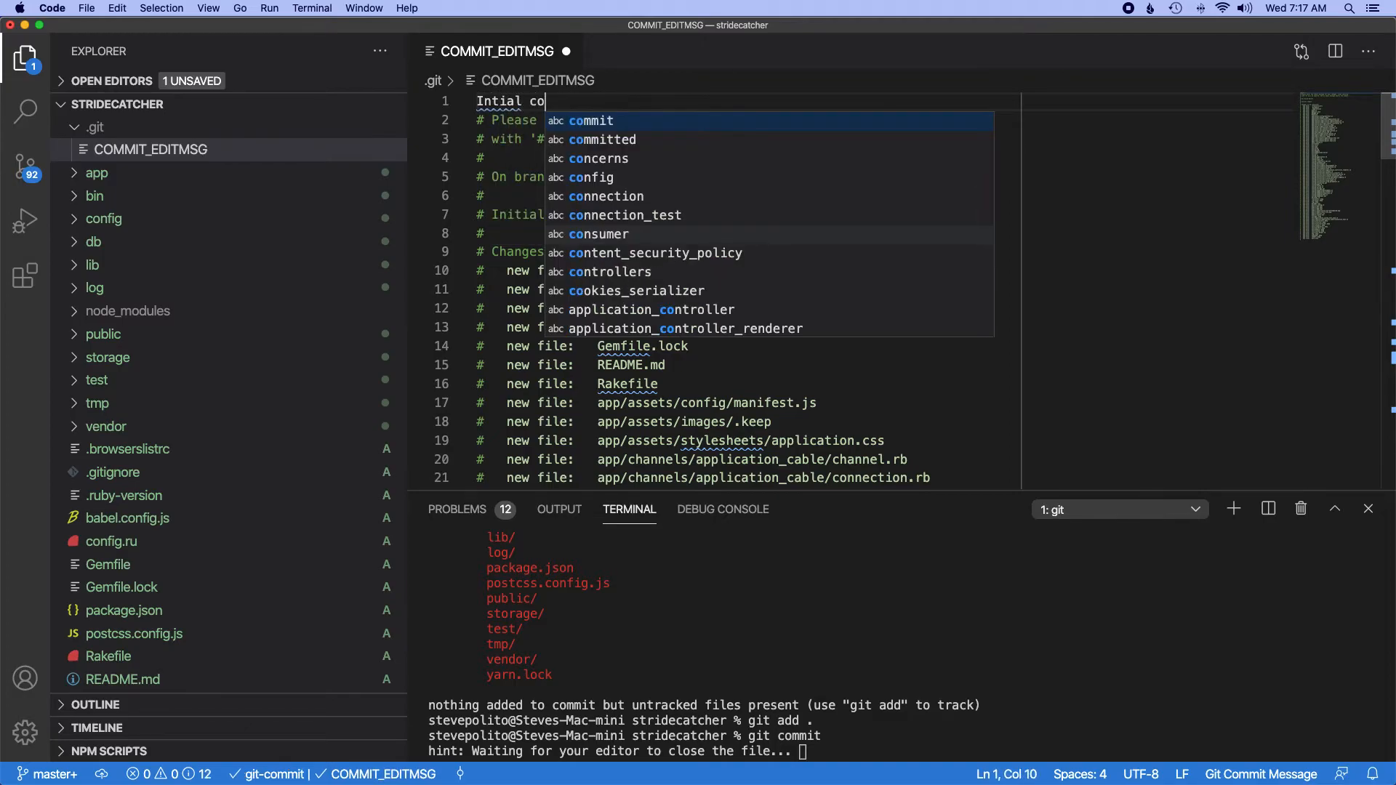
pyautogui.write('mmit.')
pyautogui.click(603, 194)
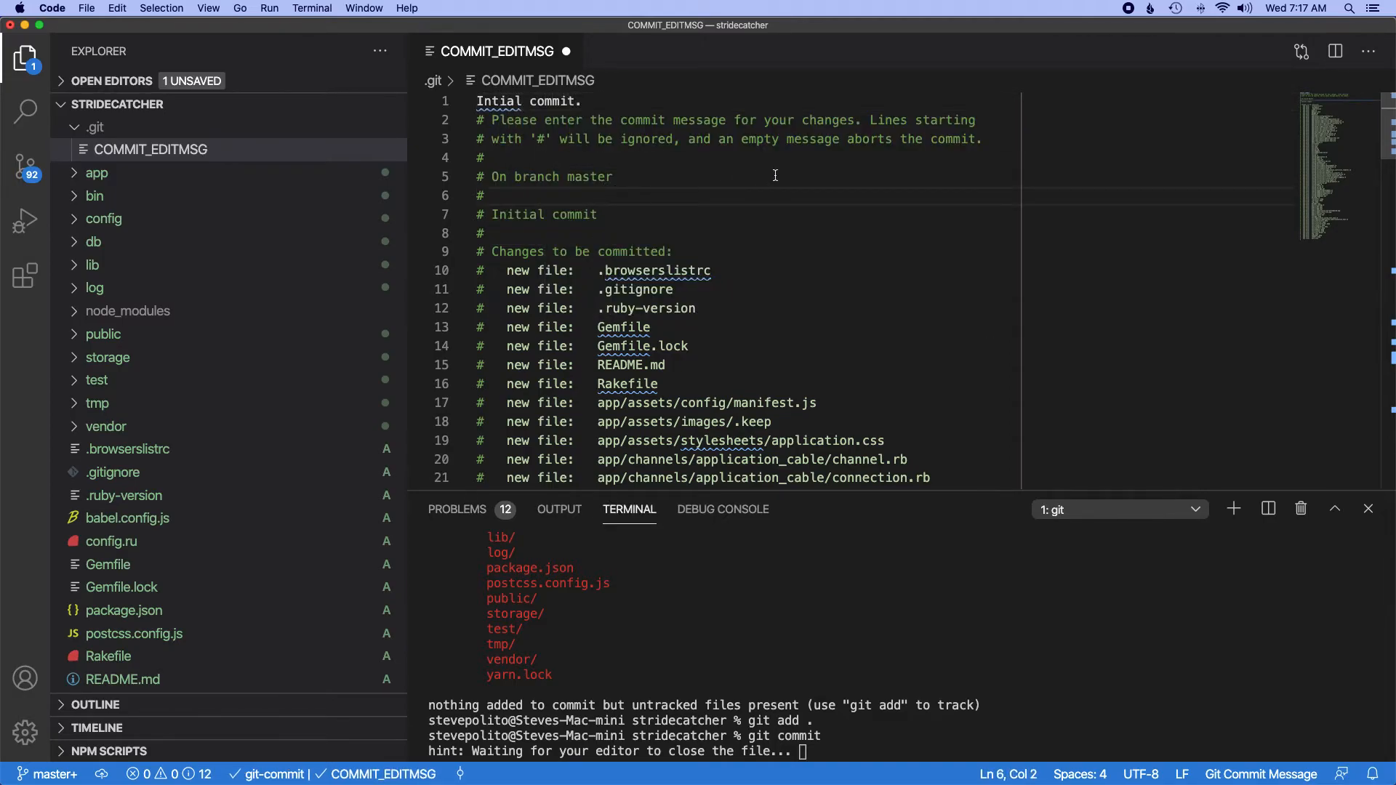
pyautogui.click(500, 102)
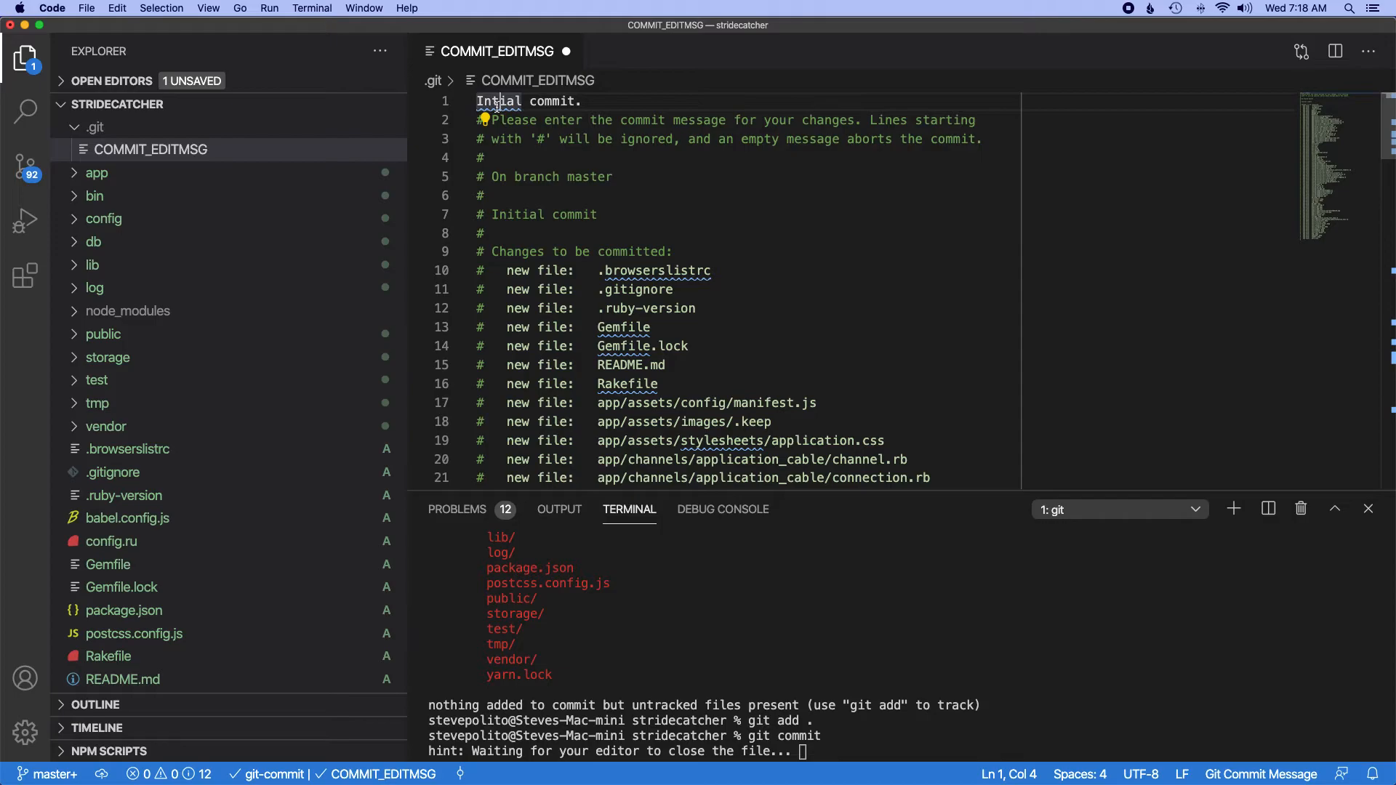
pyautogui.write('i')
pyautogui.press('Escape')
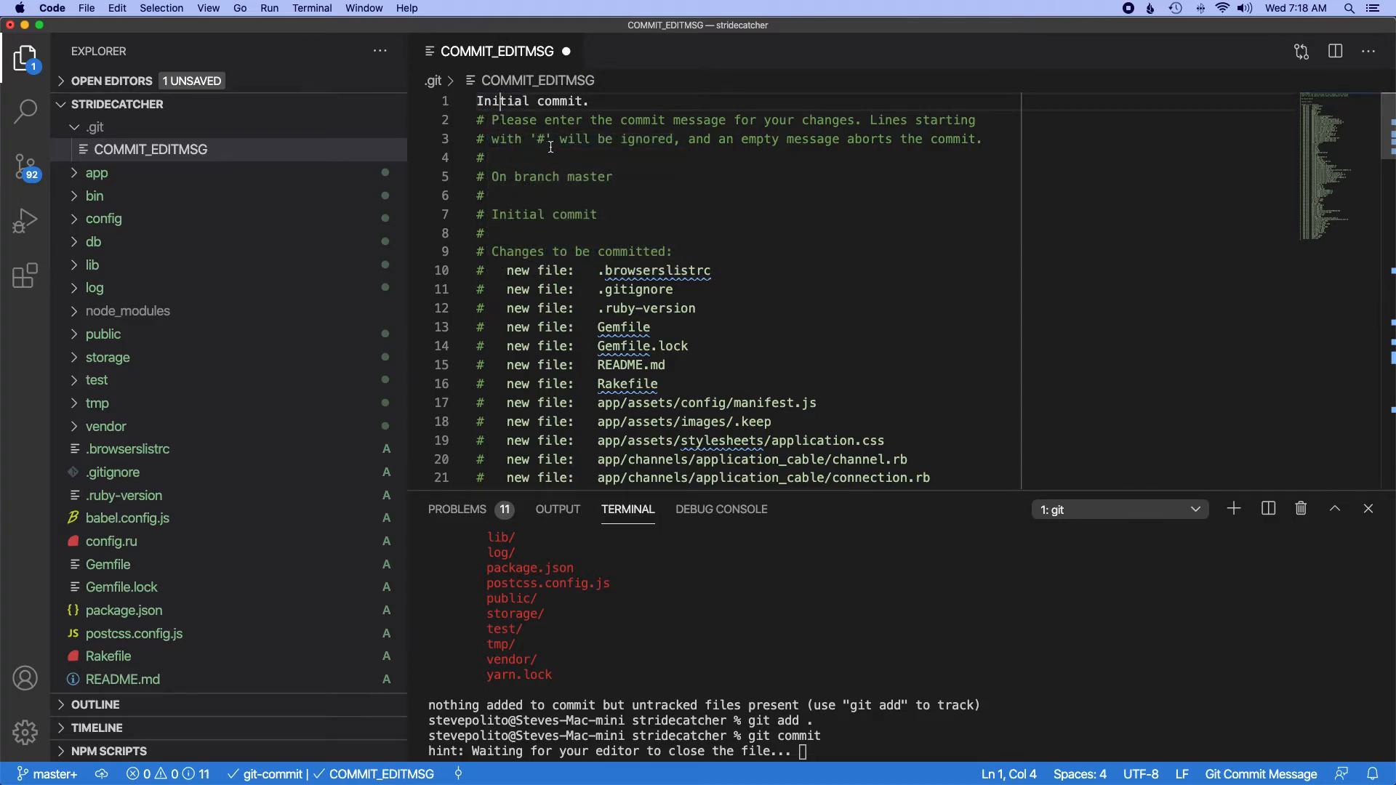
# Step: Save the commit message and close COMMIT_EDITMSG so the root commit on master is recorded
pyautogui.click(574, 157)
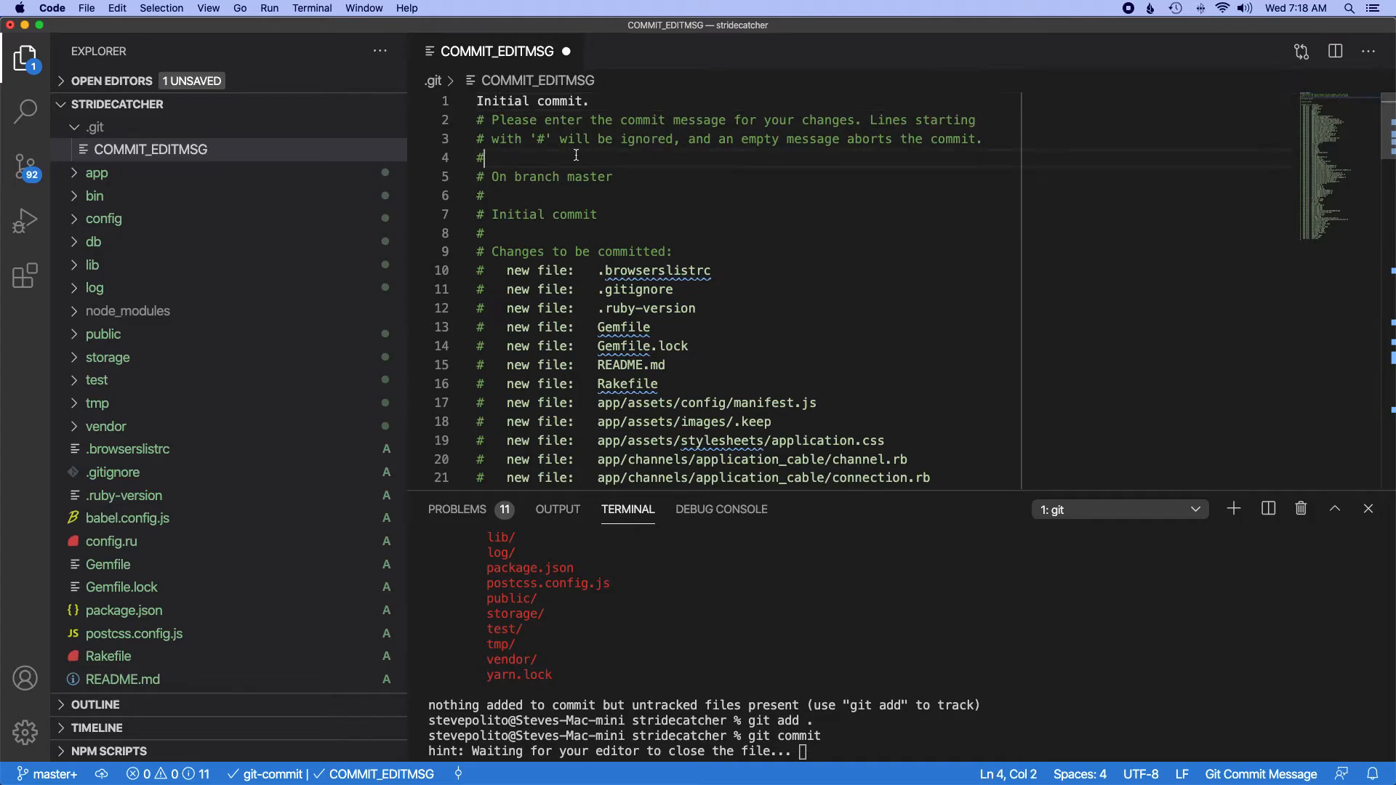
pyautogui.click(592, 102)
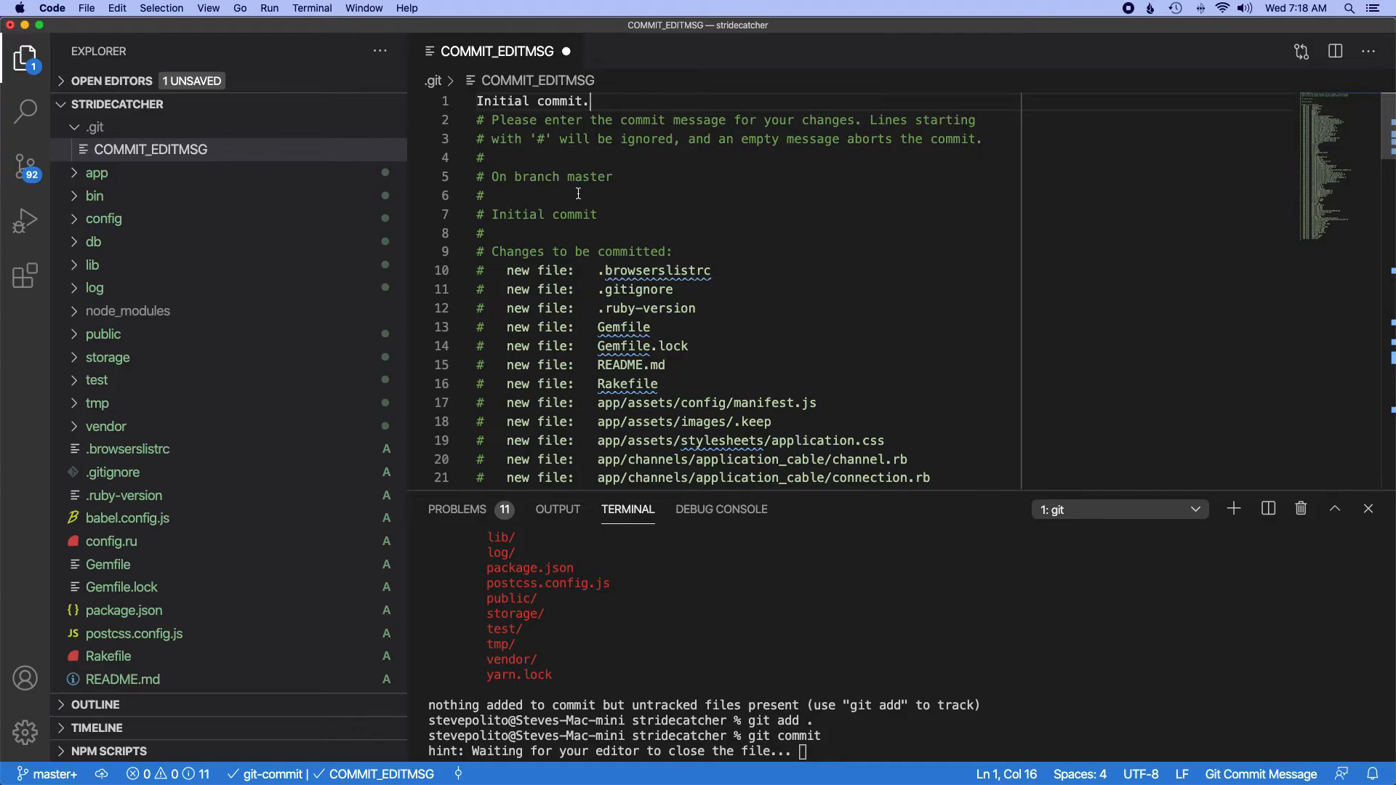
pyautogui.click(625, 215)
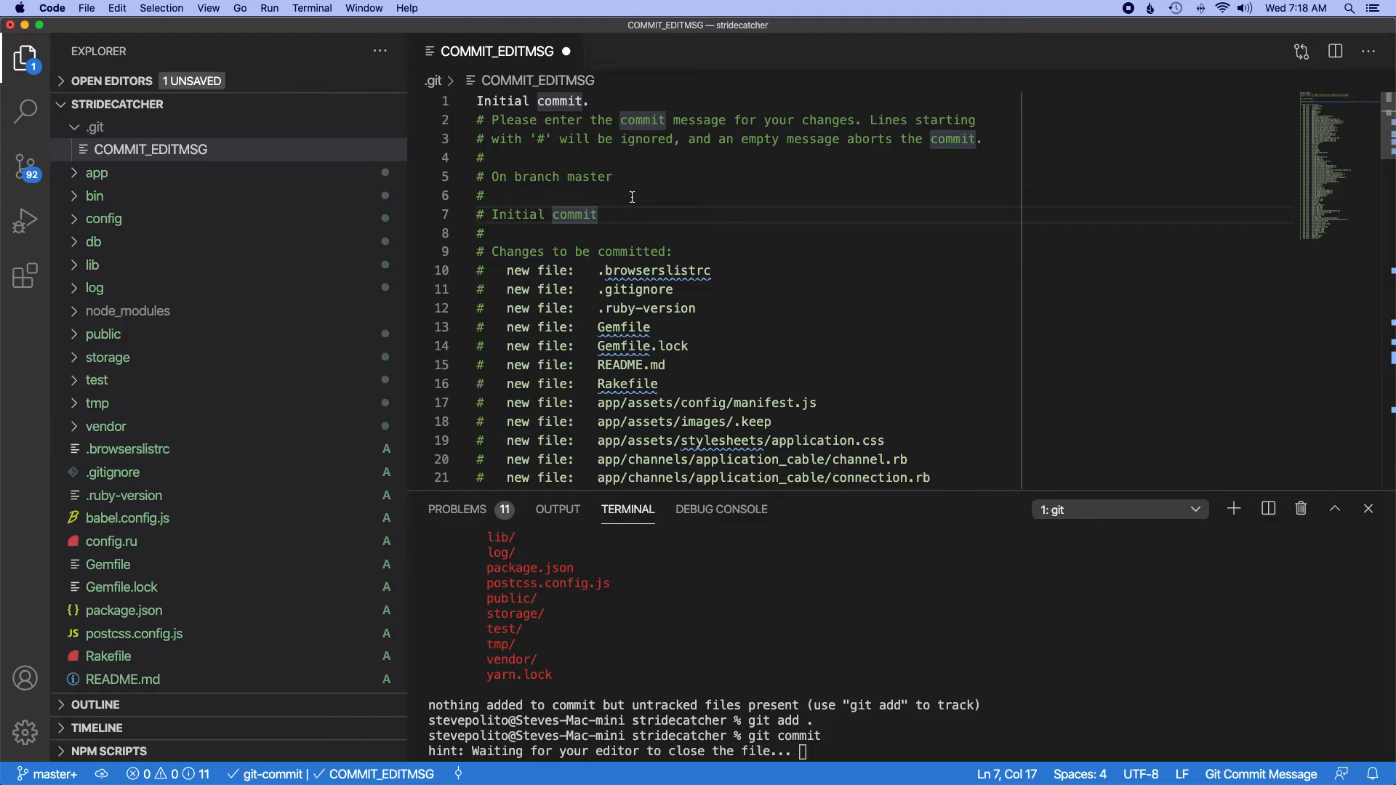
pyautogui.click(616, 177)
pyautogui.press('super+s')
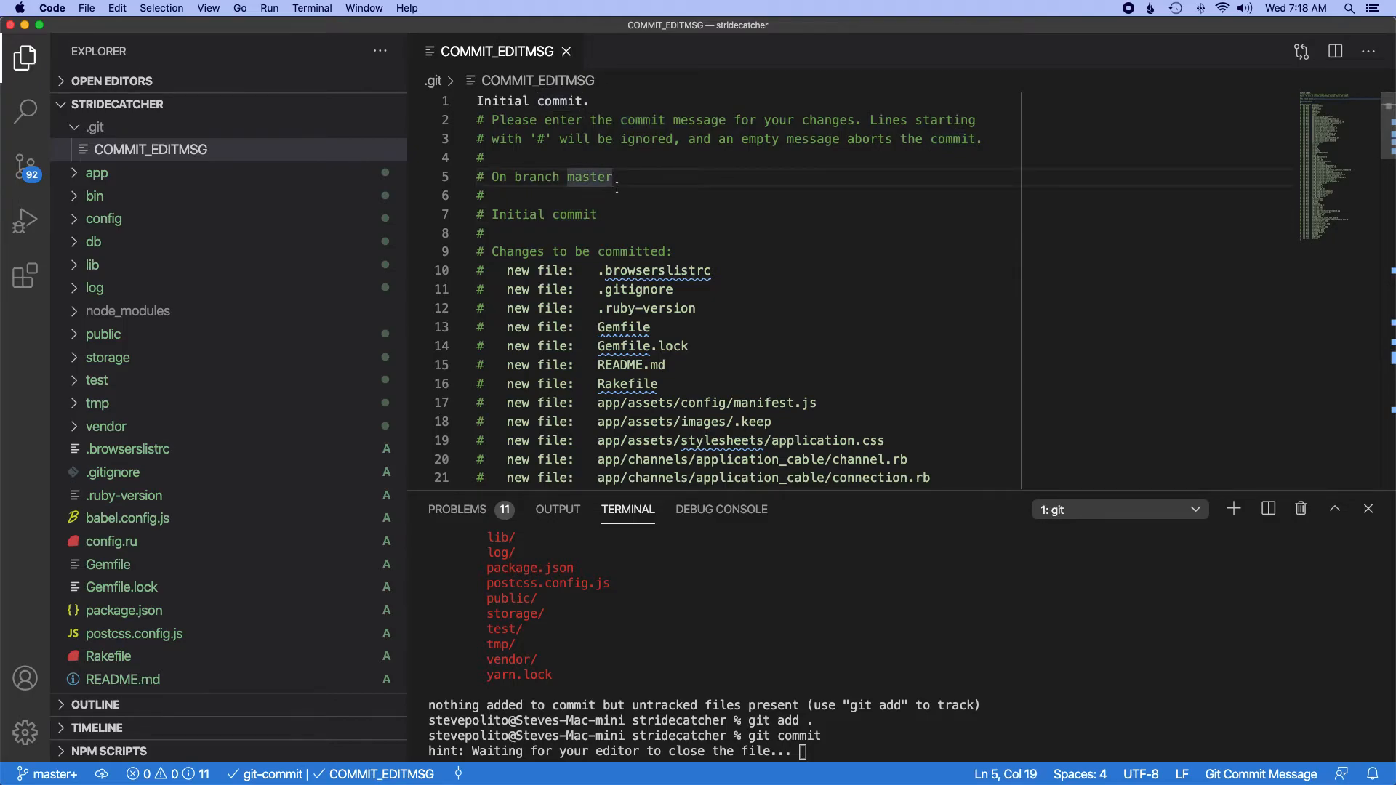
pyautogui.click(566, 51)
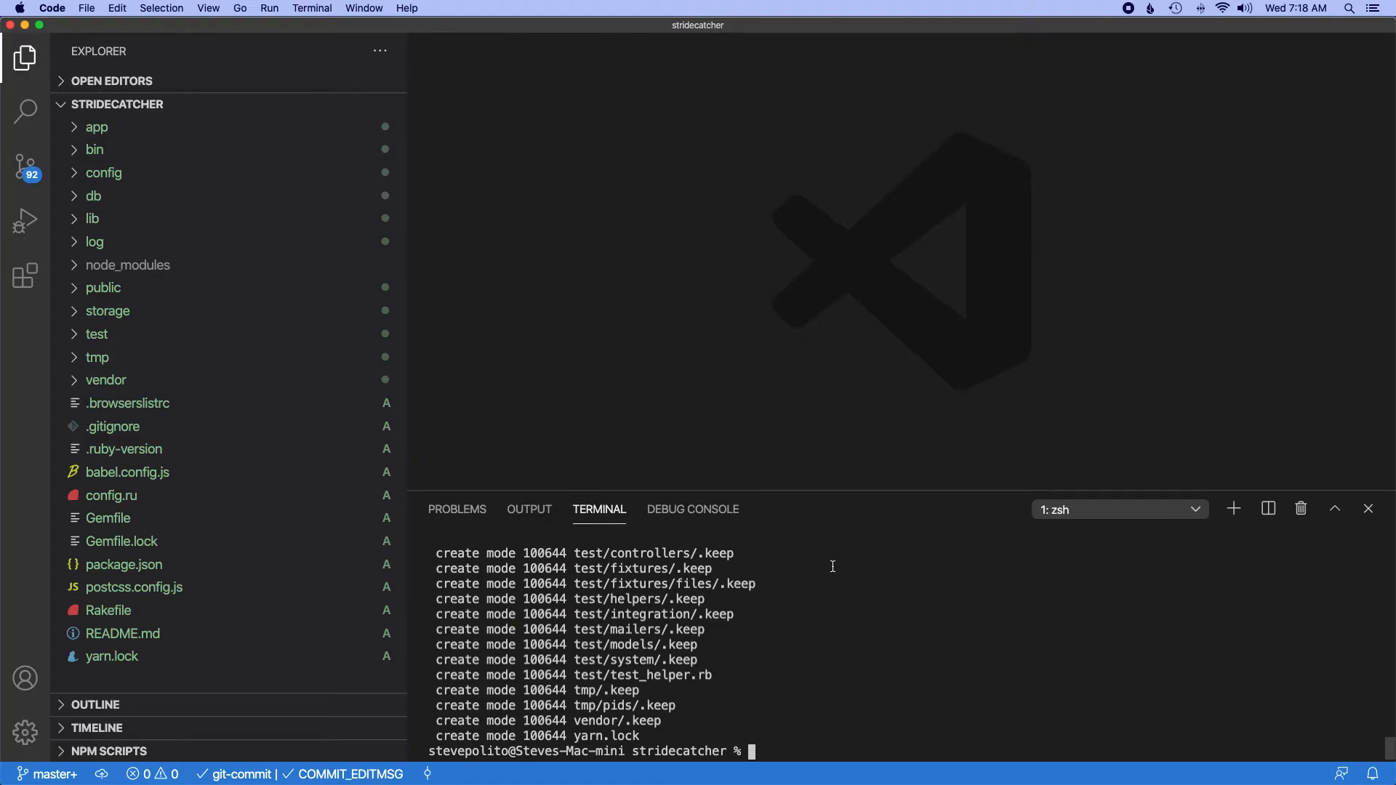
pyautogui.write('git log')
# Step: Show git log with Initial commit as HEAD on master, then head back to Brave
pyautogui.press('Return')
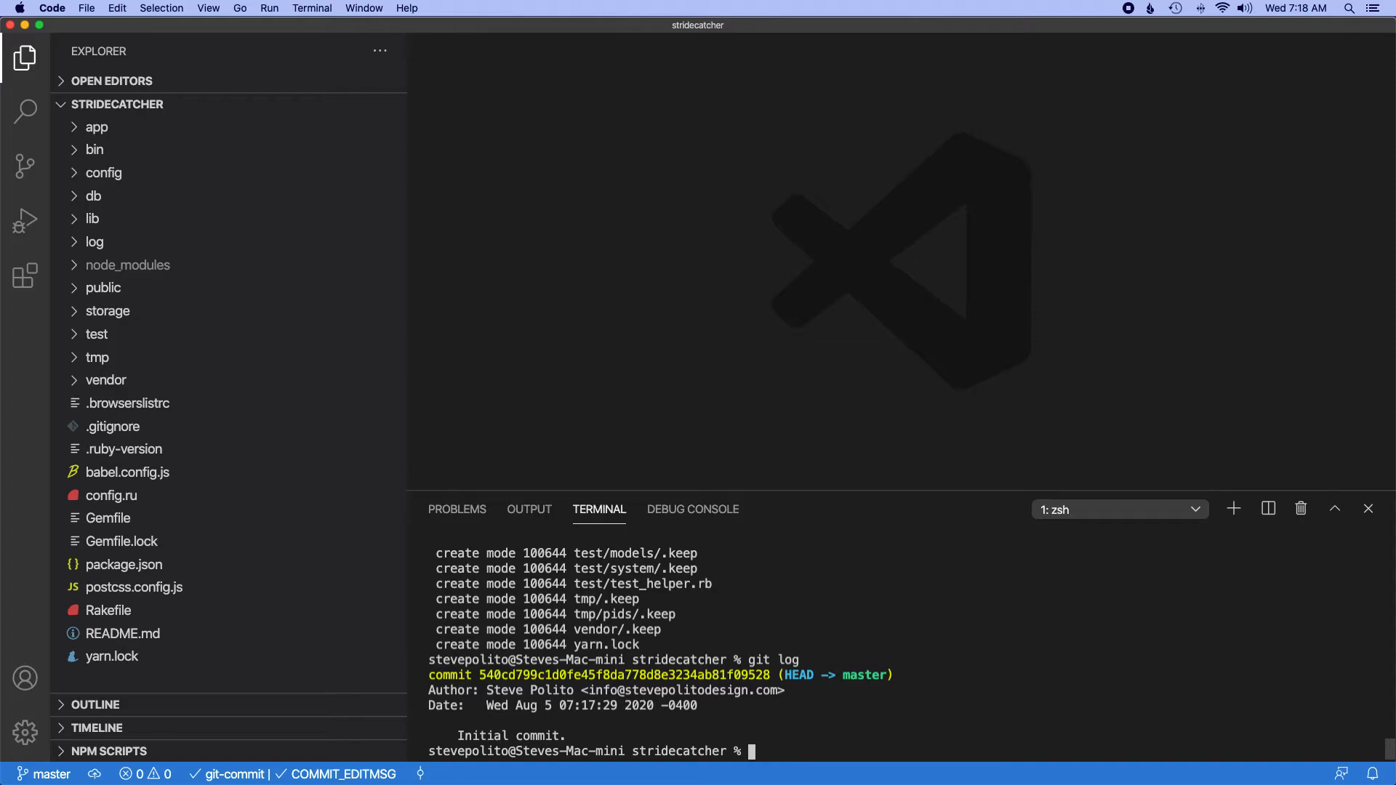
pyautogui.press('super+Tab')
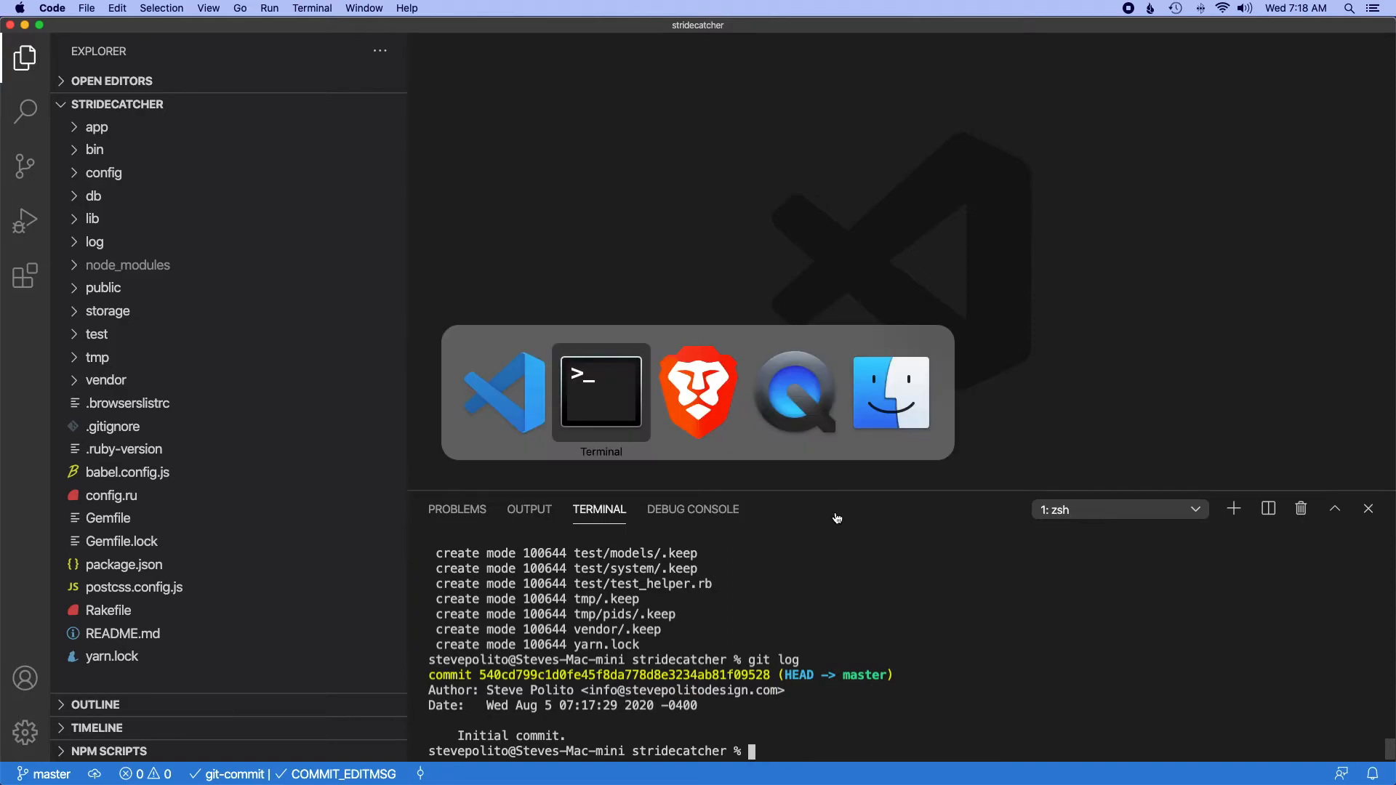
# Step: Read the nvm README's .nvmrc section and install script in Brave, then return to VS Code
pyautogui.press('Tab')
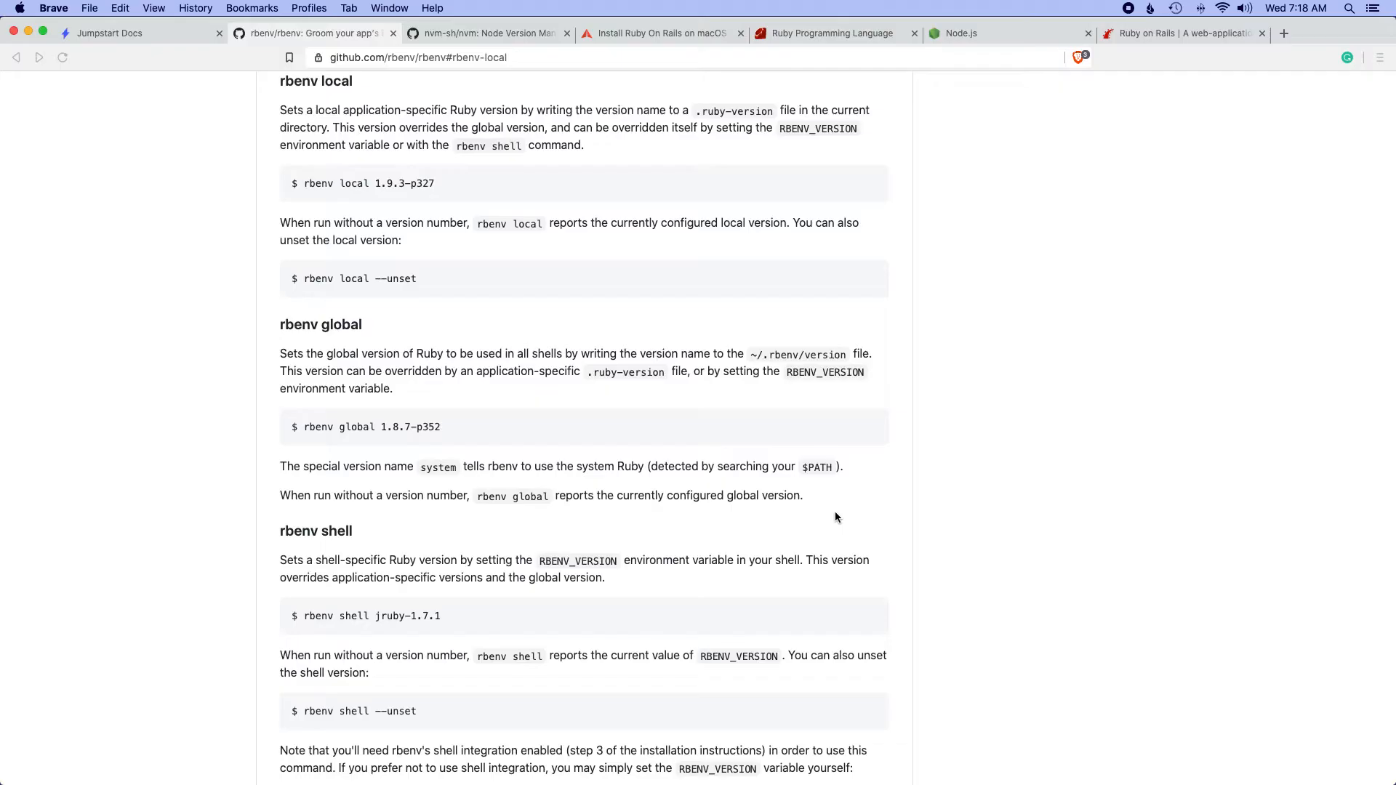
pyautogui.click(480, 36)
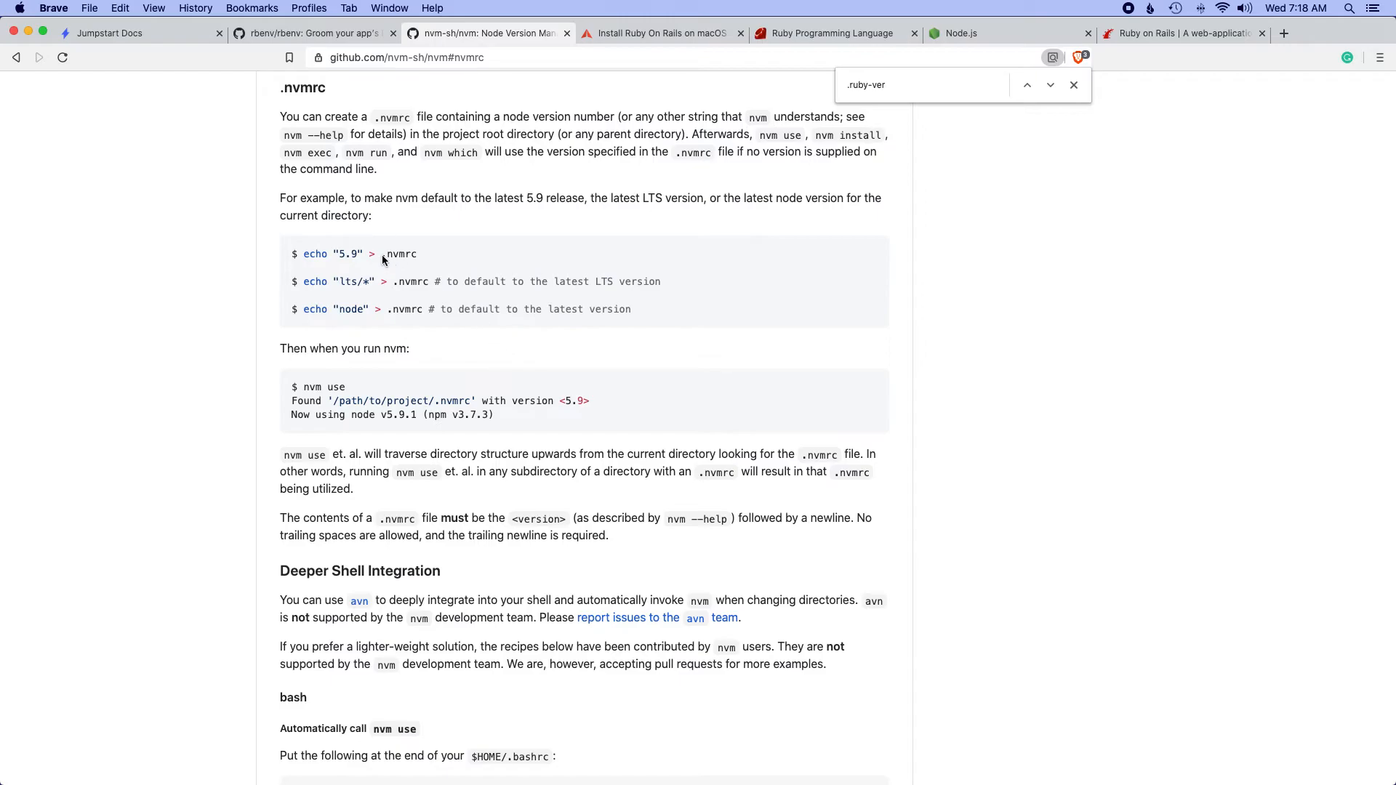
pyautogui.moveTo(384, 254); pyautogui.dragTo(380, 254)
pyautogui.press('super+Tab')
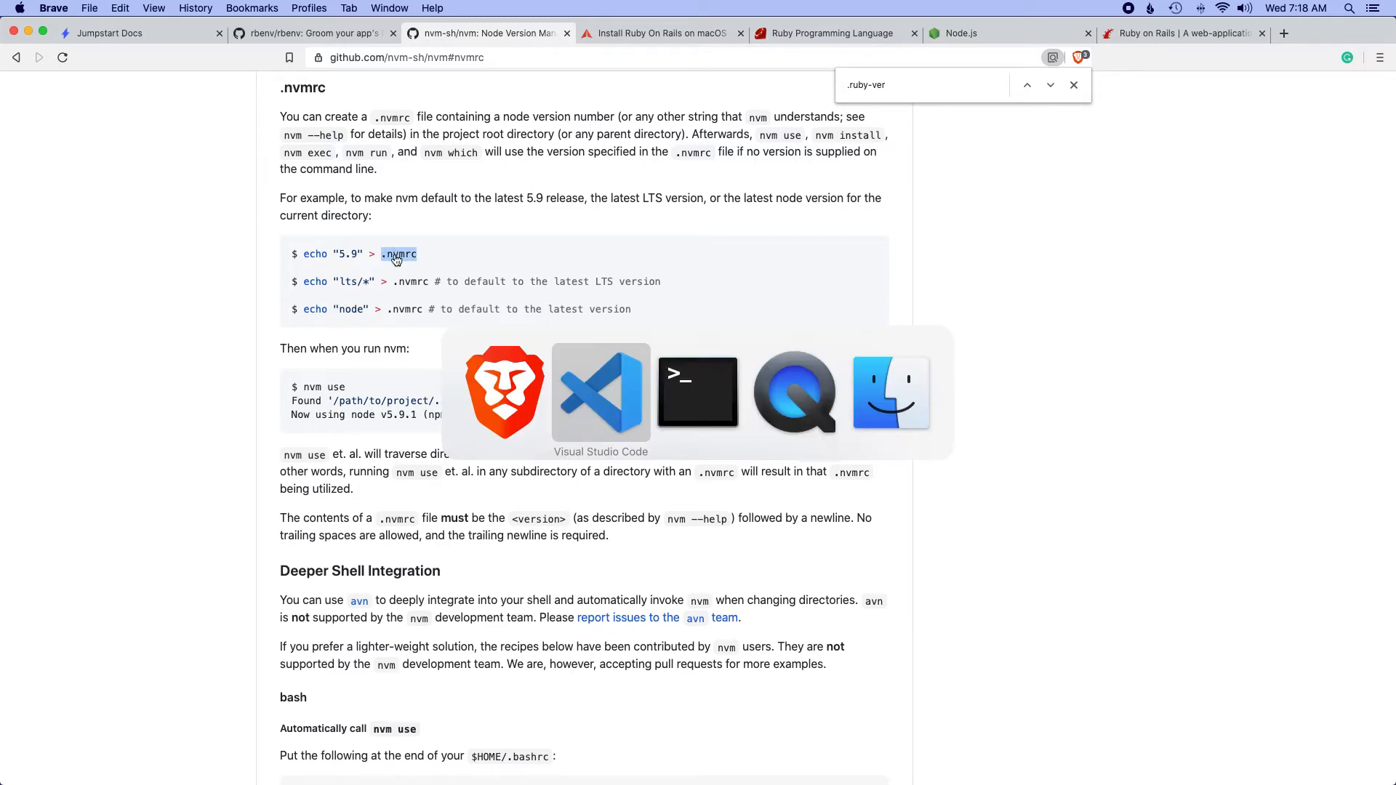
pyautogui.press('Tab')
pyautogui.hotkey('shift', 'Tab')
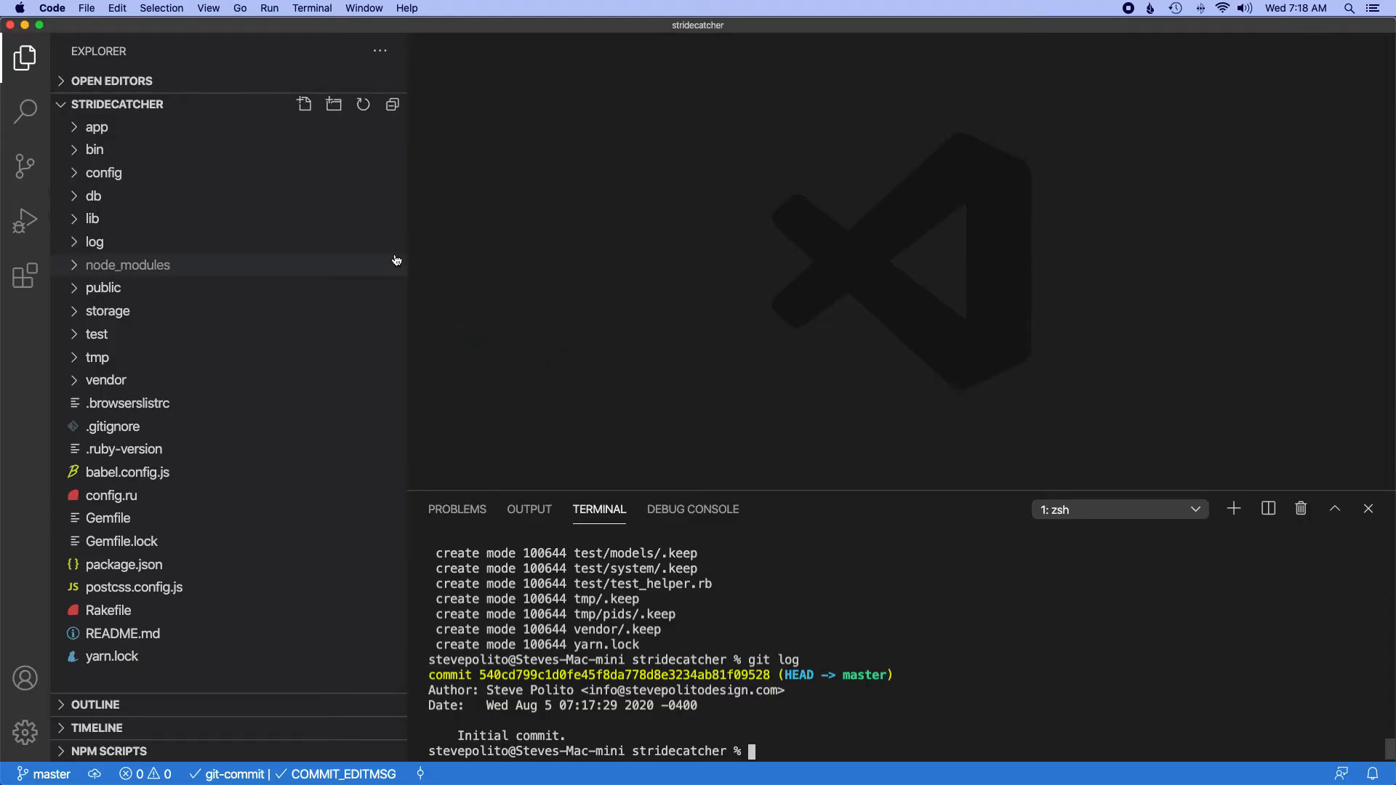
pyautogui.press('super+Tab')
pyautogui.scroll(-10, 448, 273)
pyautogui.scroll(15, 450, 272)
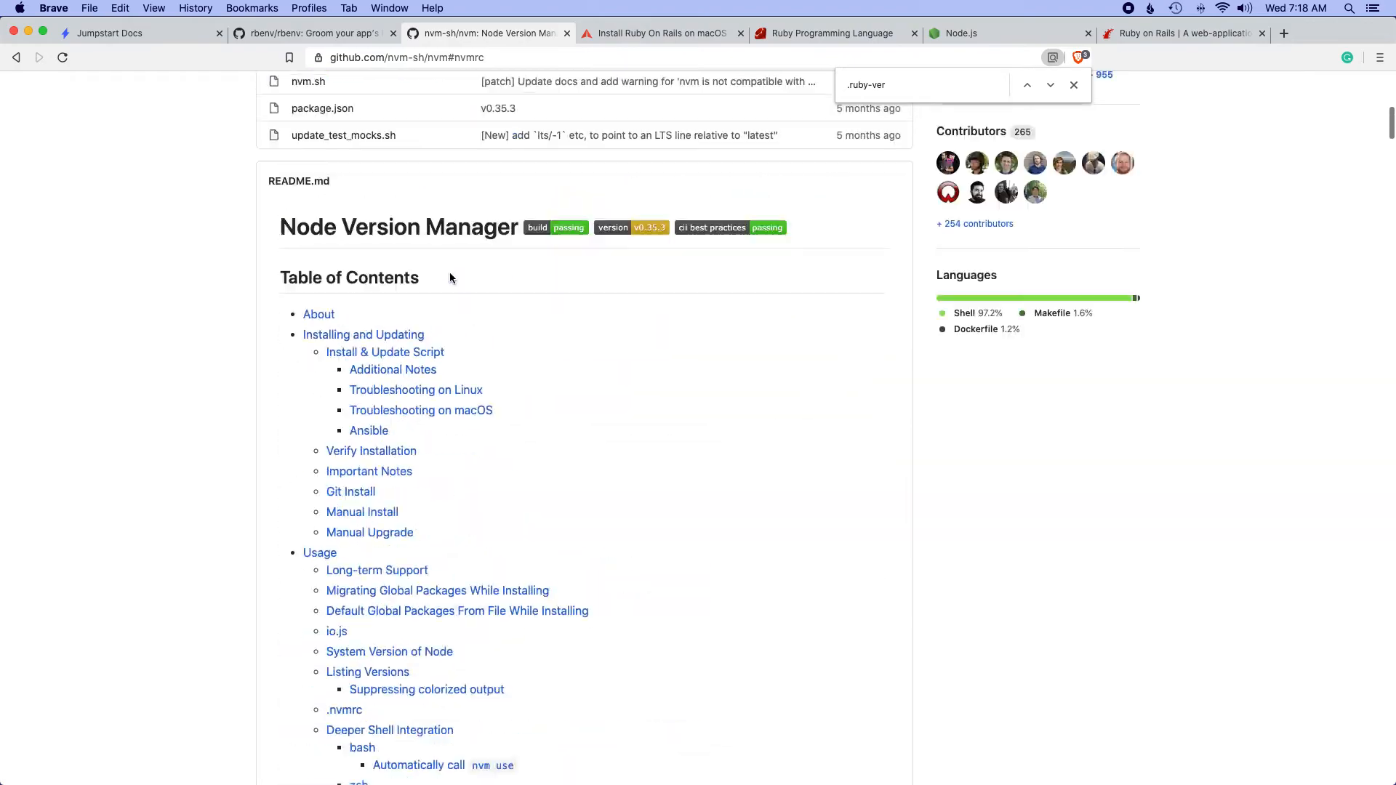
pyautogui.scroll(15, 450, 272)
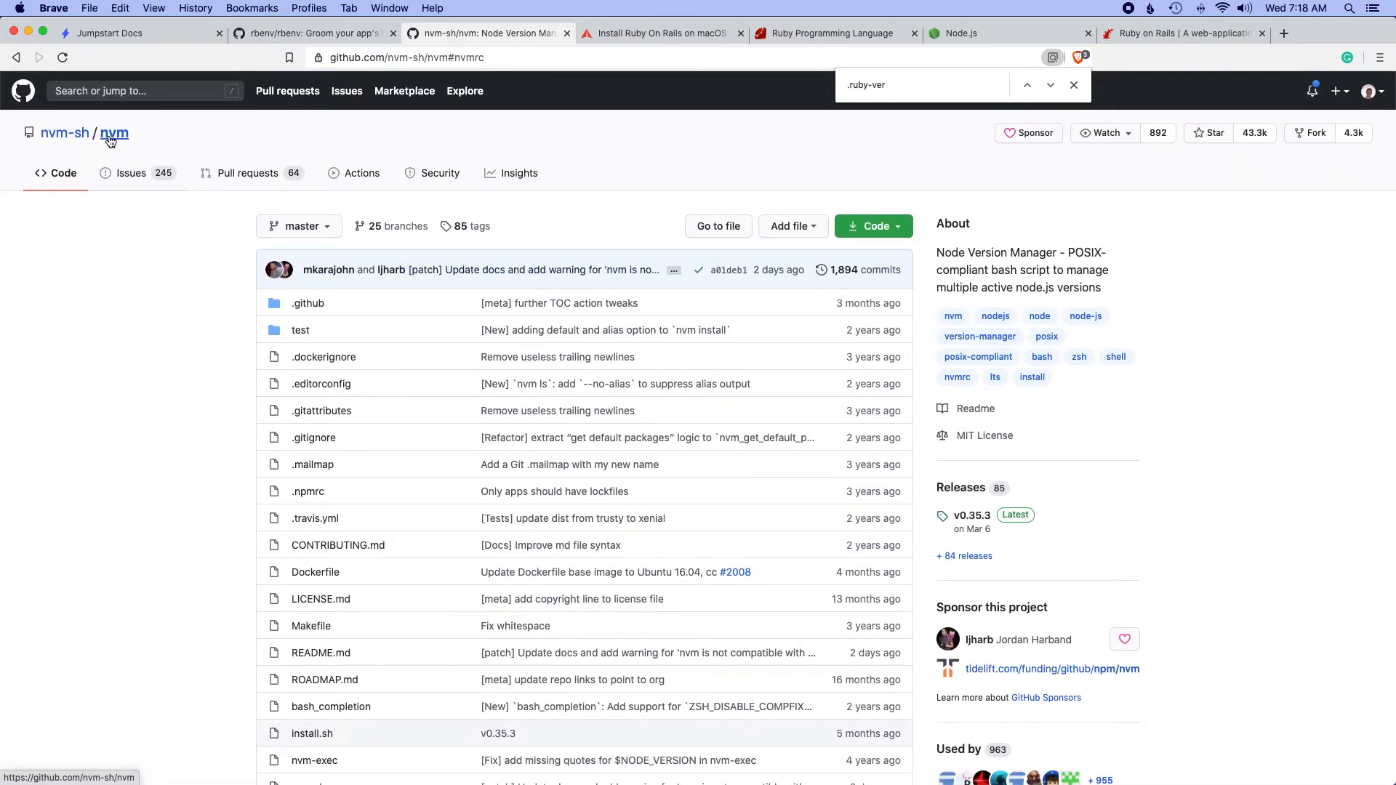
pyautogui.scroll(-5, 392, 252)
pyautogui.scroll(-5, 392, 252)
pyautogui.scroll(-2, 437, 258)
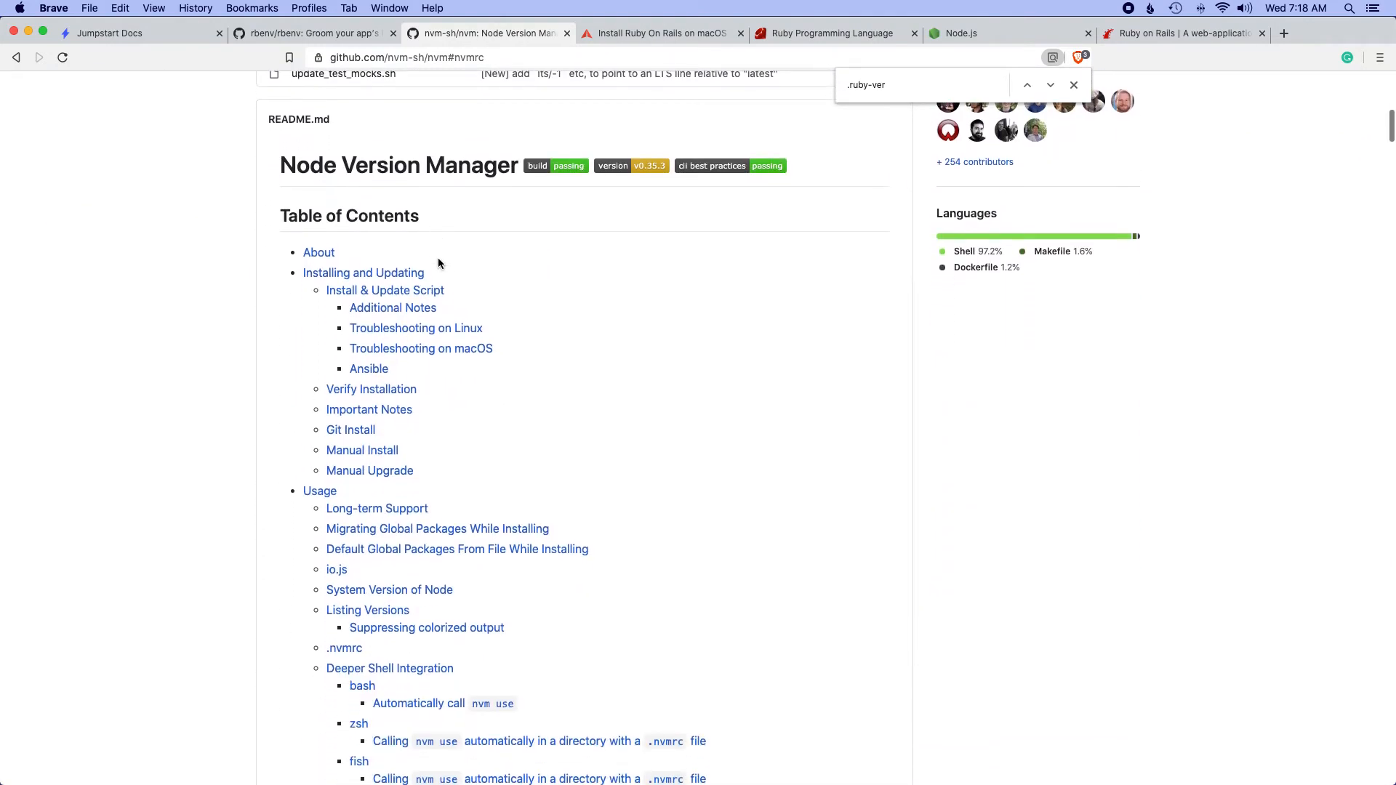
pyautogui.scroll(-4, 413, 262)
pyautogui.scroll(-10, 413, 262)
pyautogui.scroll(-3, 413, 263)
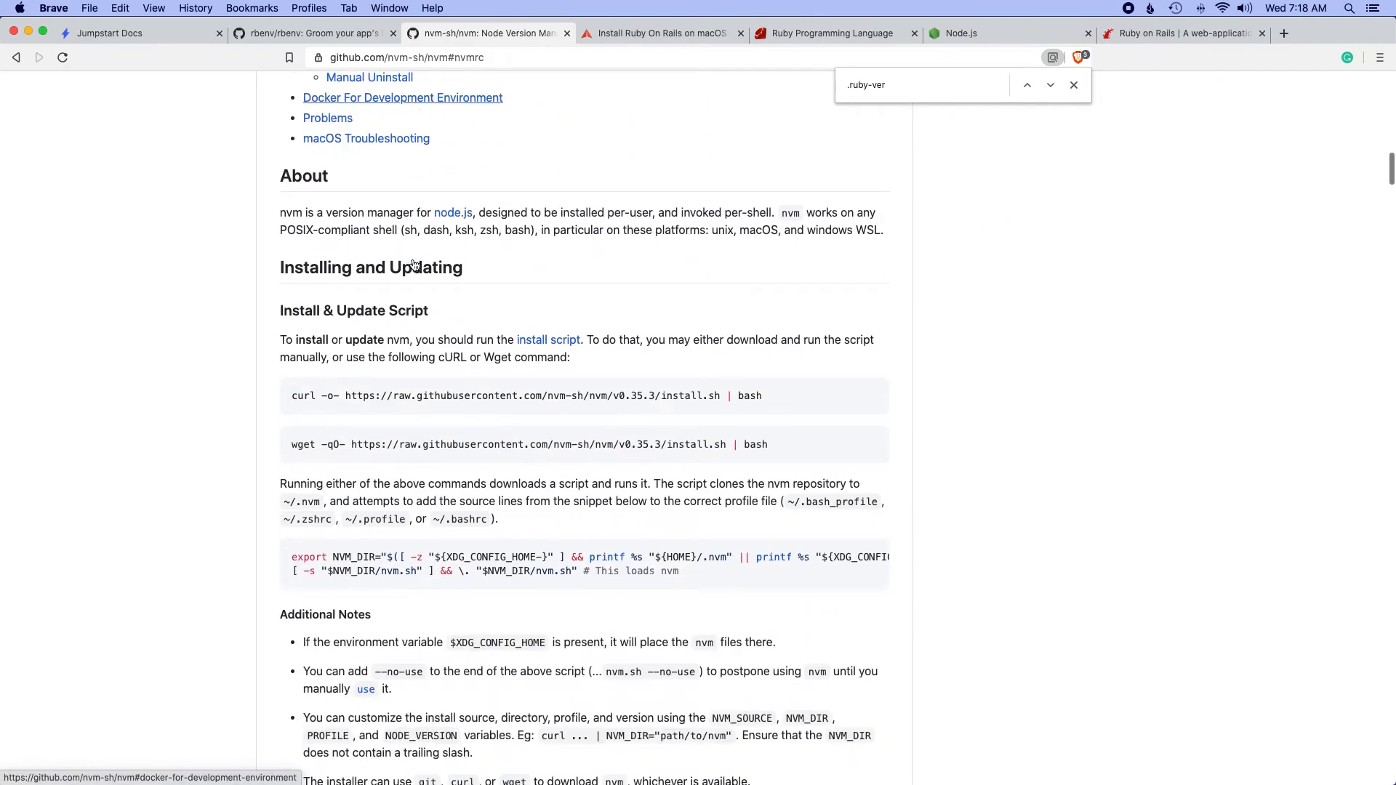
pyautogui.scroll(-2, 412, 262)
pyautogui.press('super+Tab')
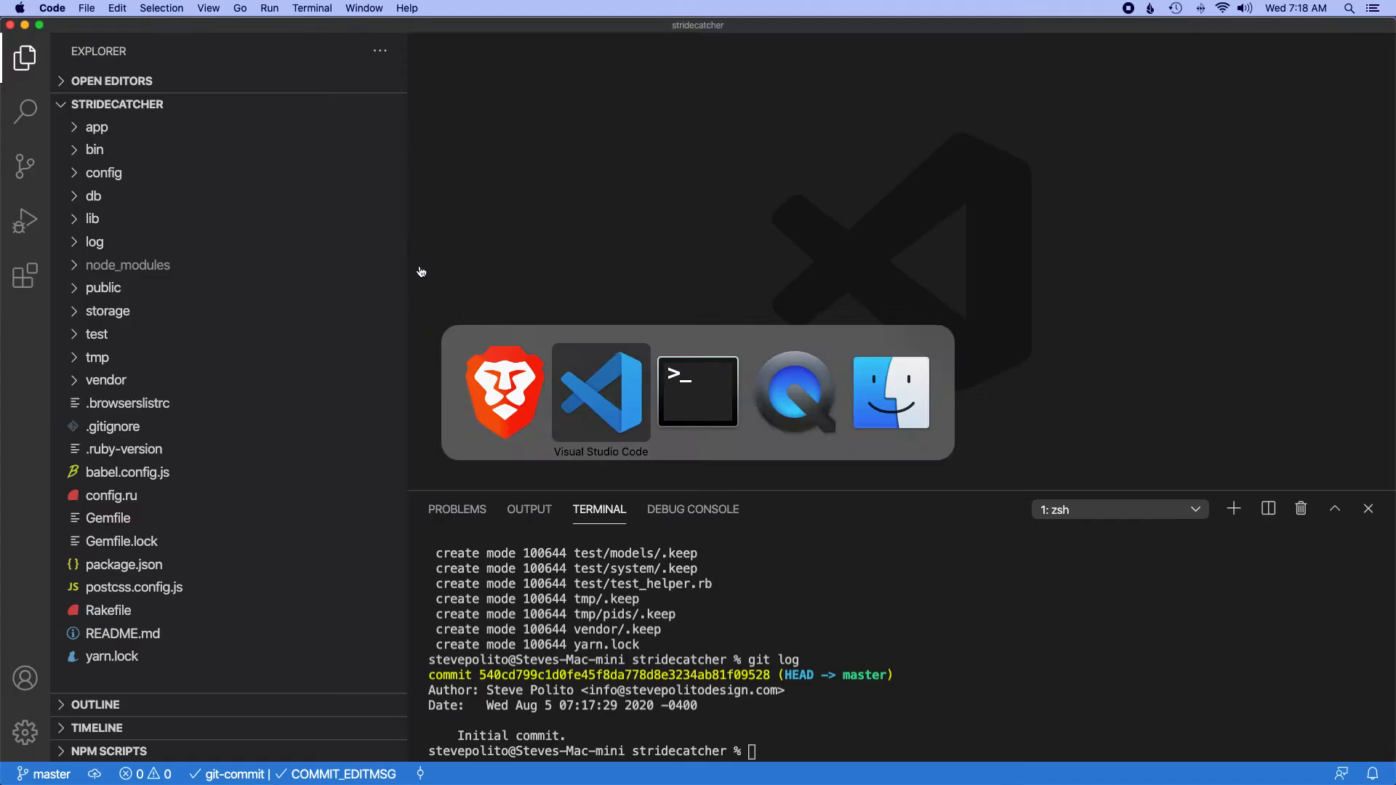
pyautogui.write('clear')
# Step: Clear the terminal and run nvm to confirm it prints its usage help
pyautogui.press('Return')
pyautogui.write('nvm')
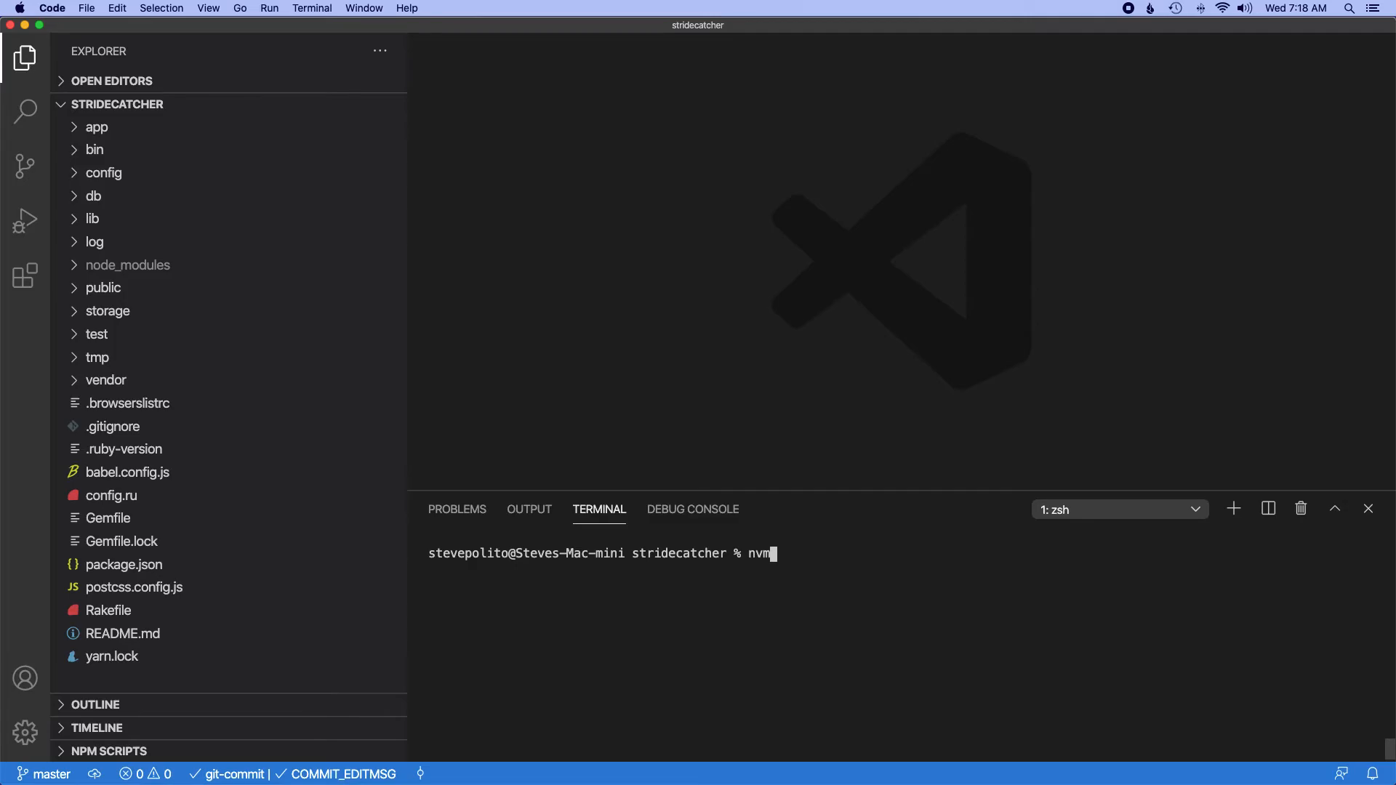
pyautogui.press('Return')
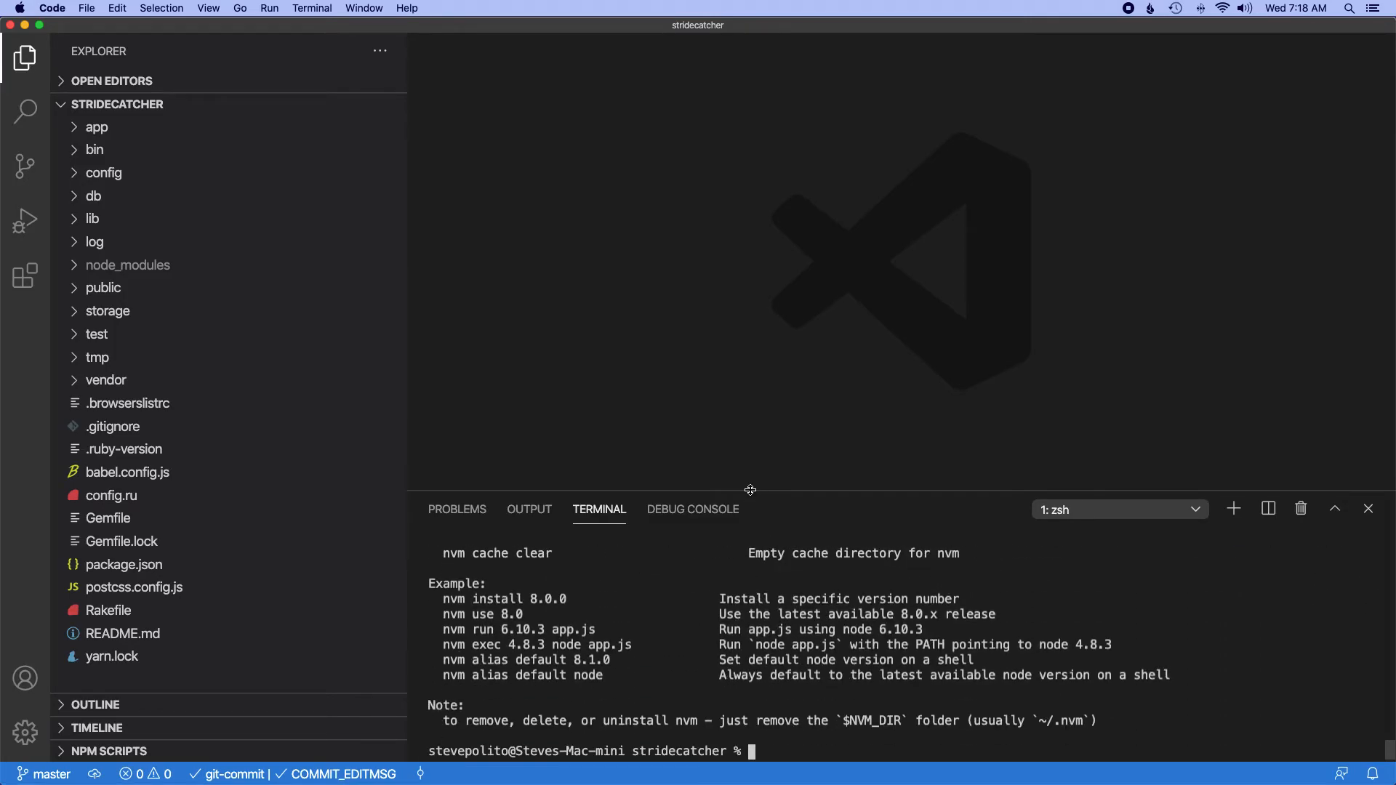
pyautogui.moveTo(753, 493); pyautogui.dragTo(753, 466)
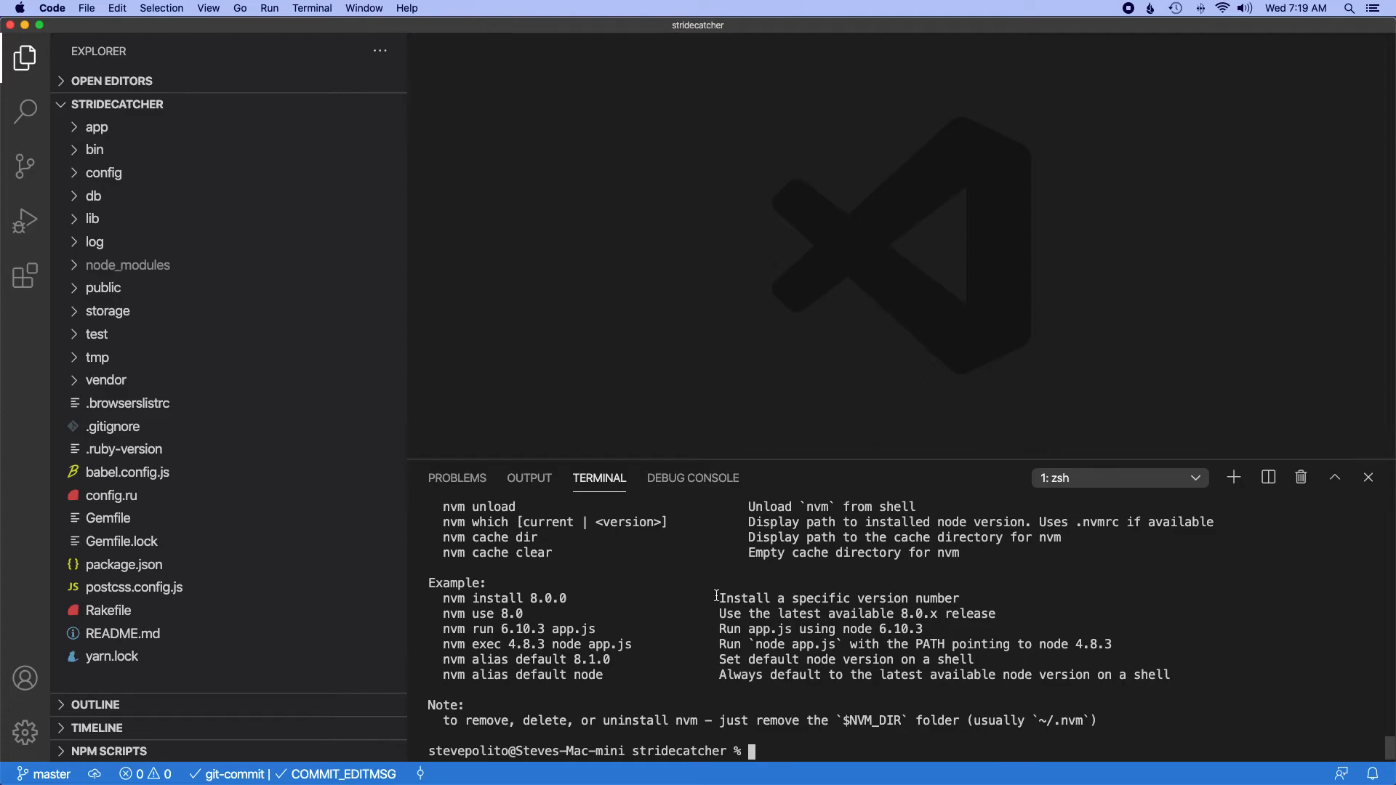
pyautogui.write('node -v')
# Step: Run node -v and highlight the reported version v12.18.3
pyautogui.press('Return')
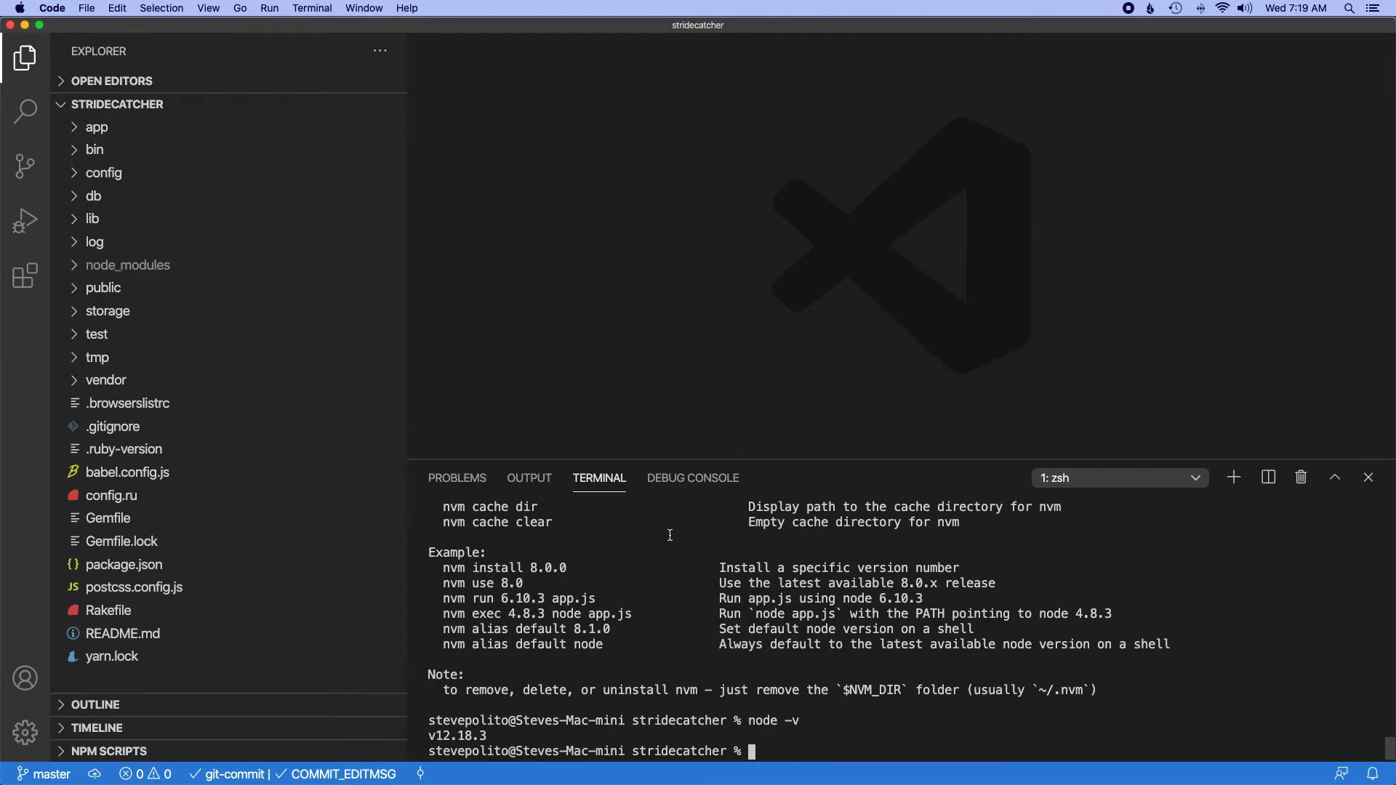
pyautogui.moveTo(664, 460); pyautogui.dragTo(663, 425)
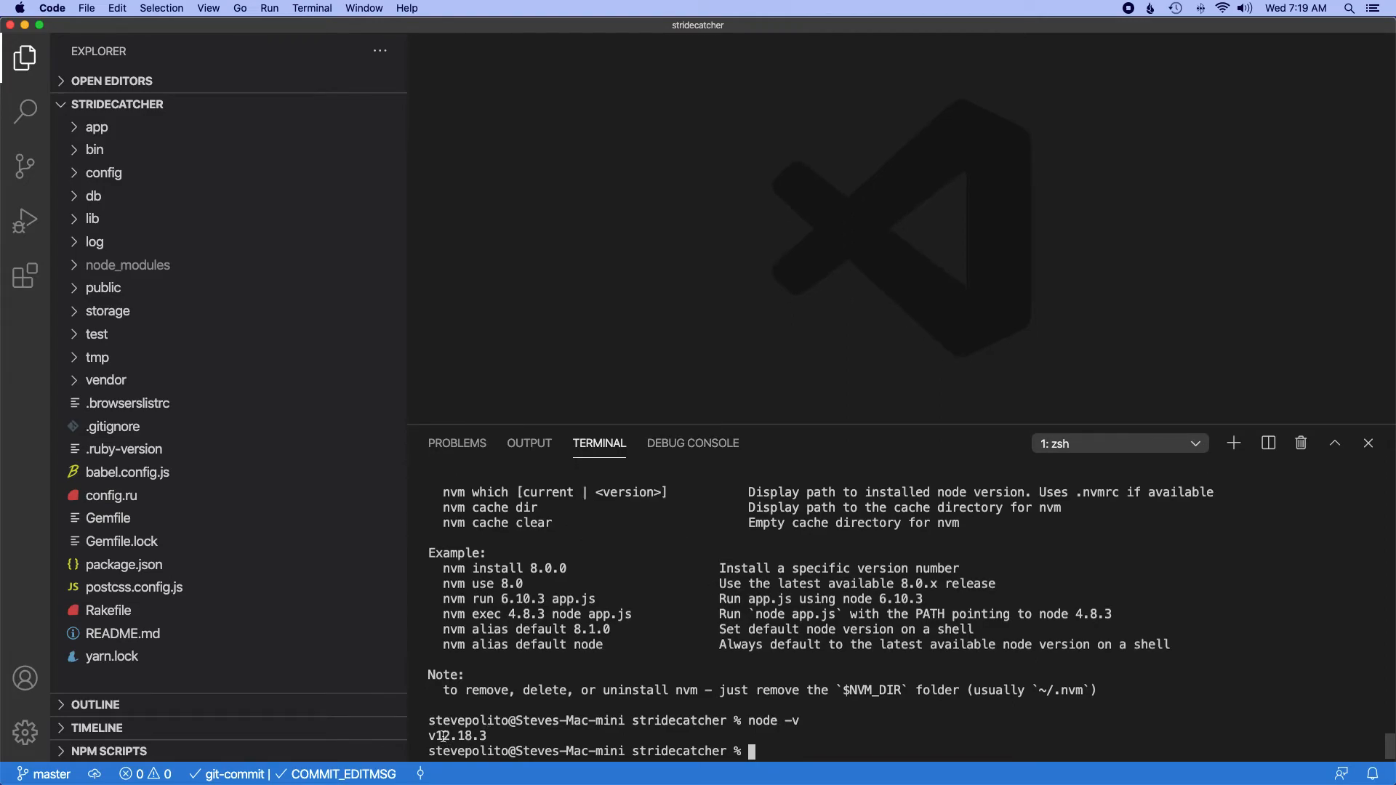
pyautogui.moveTo(447, 735); pyautogui.dragTo(489, 731)
pyautogui.click(342, 552)
# Step: Inspect .ruby-version, which reads 2.7.1, then close it
pyautogui.moveTo(304, 104)
pyautogui.click(124, 450)
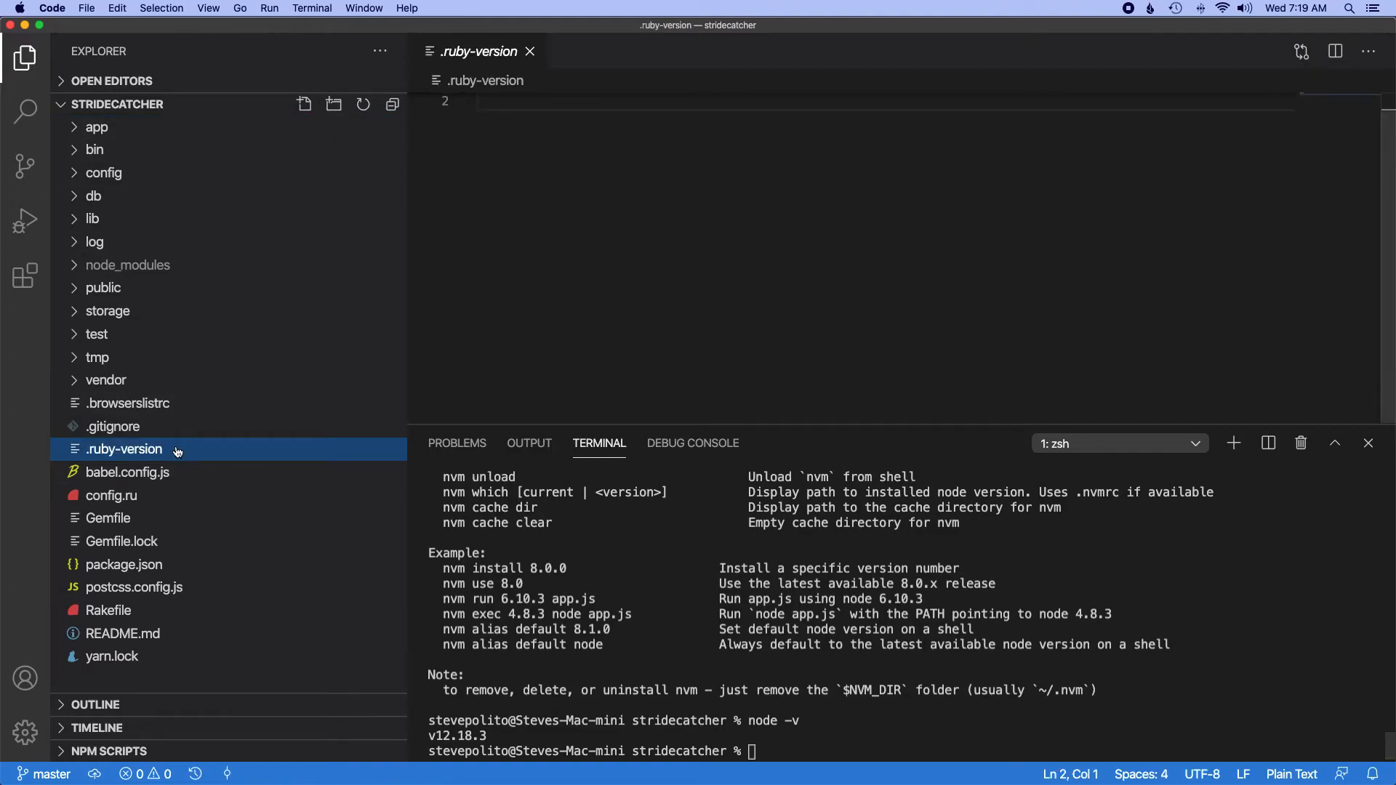
pyautogui.scroll(1, 573, 173)
pyautogui.doubleClick(515, 102)
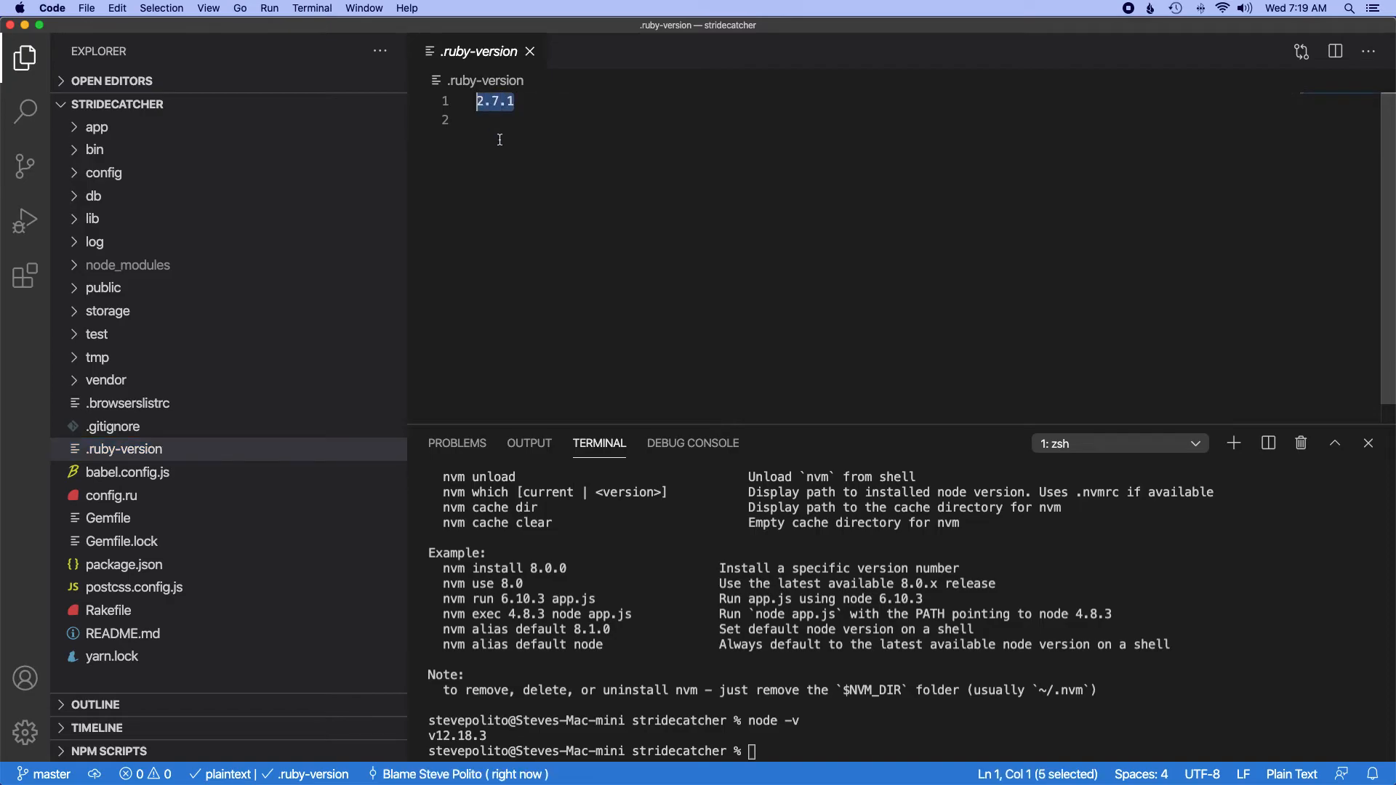
pyautogui.click(530, 51)
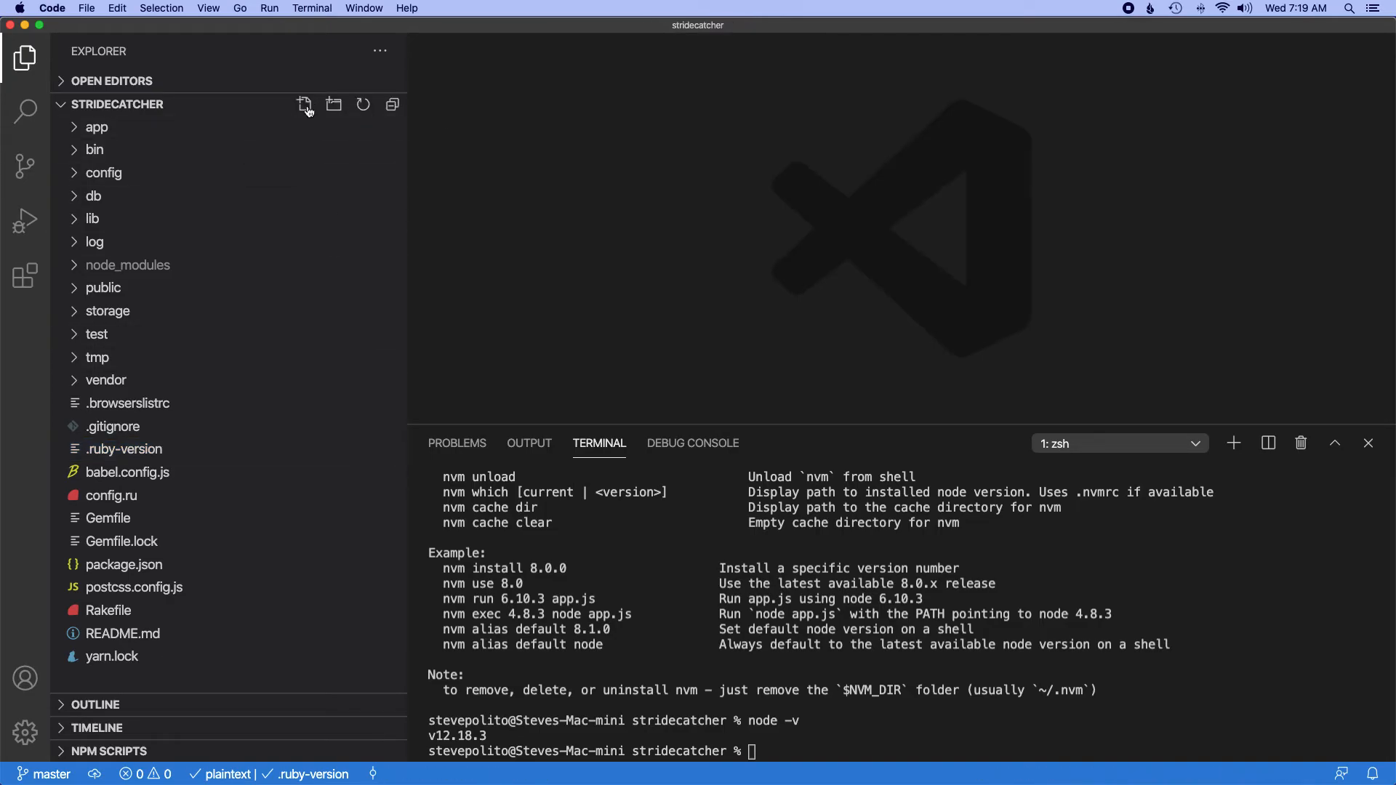
# Step: Create a new empty file named .nvmrc in the stridecatcher project
pyautogui.click(305, 106)
pyautogui.write('.nvmrc')
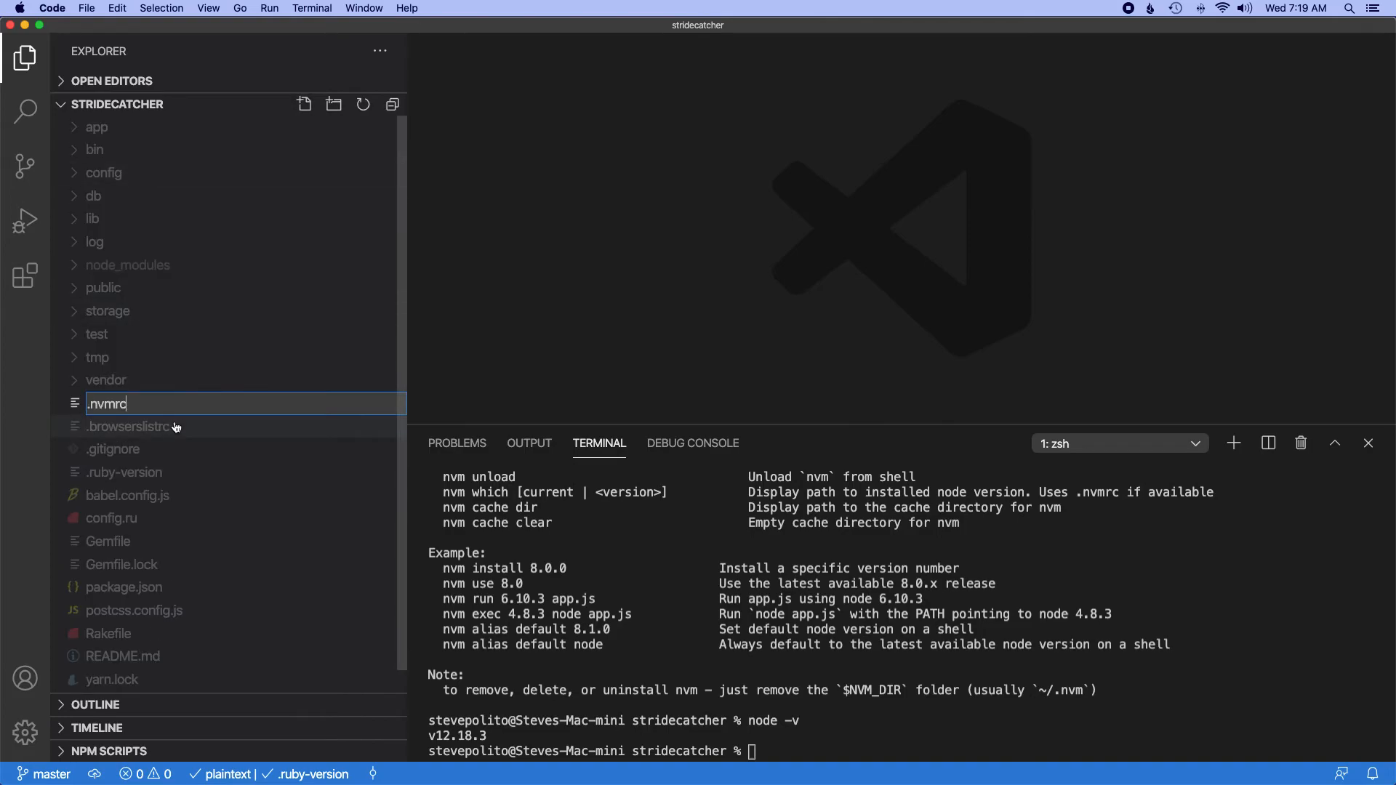
pyautogui.press('Return')
# Step: In Brave, search the nvm docs page for '.nvmrc' and jump to its section
pyautogui.press('super+Tab')
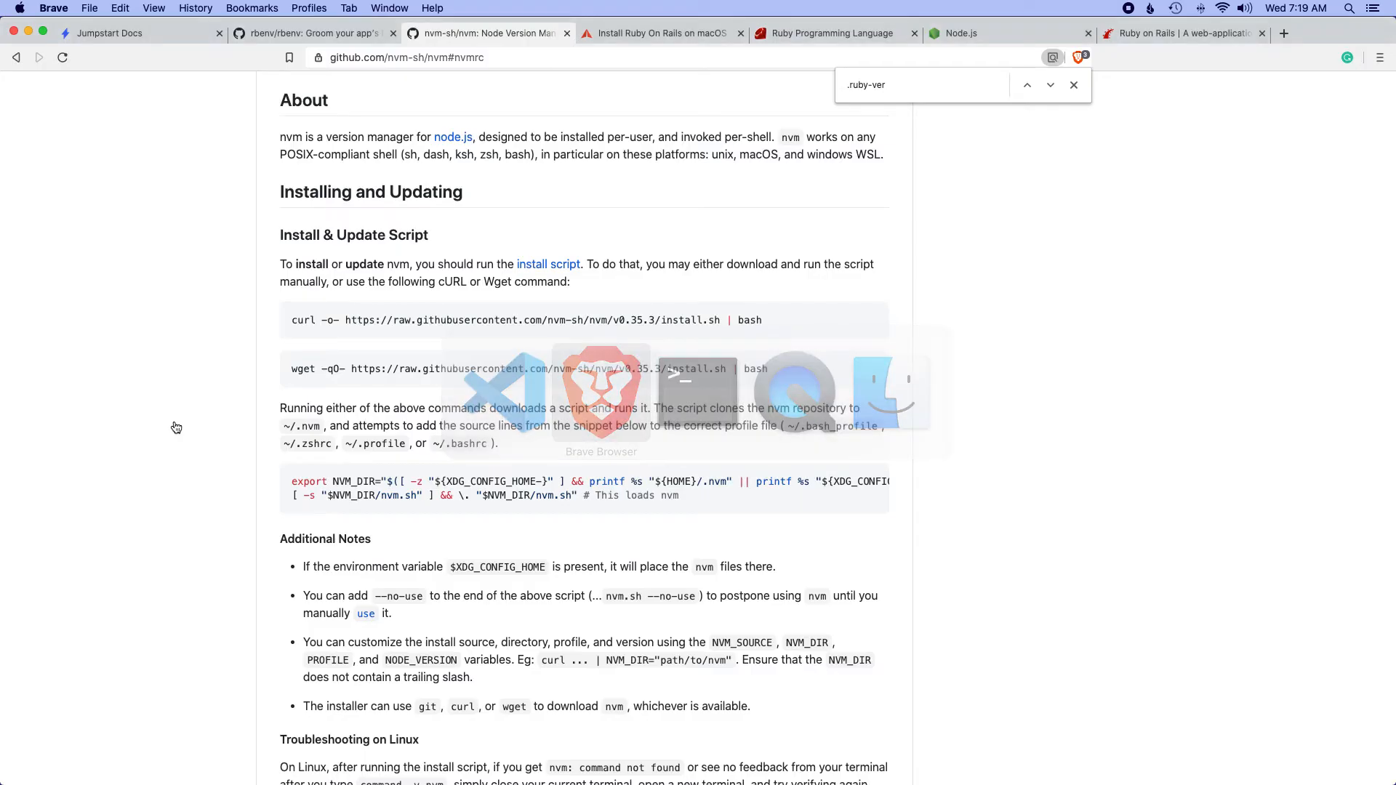
pyautogui.press('super+f')
pyautogui.write('.nvmrc')
pyautogui.press('Return')
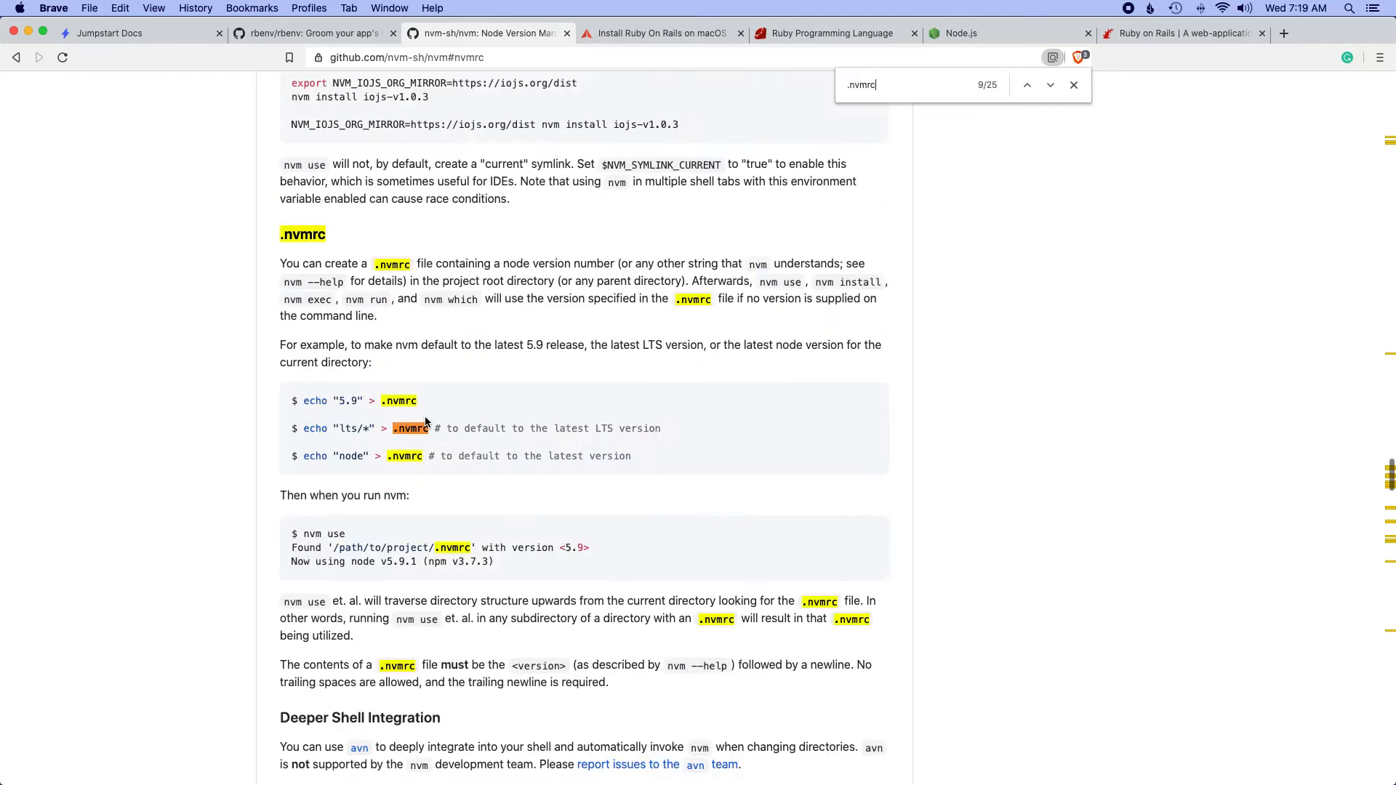
pyautogui.press('Return')
# Step: Copy lts/* from the nvm README into .nvmrc and save the file
pyautogui.moveTo(373, 427); pyautogui.dragTo(343, 427)
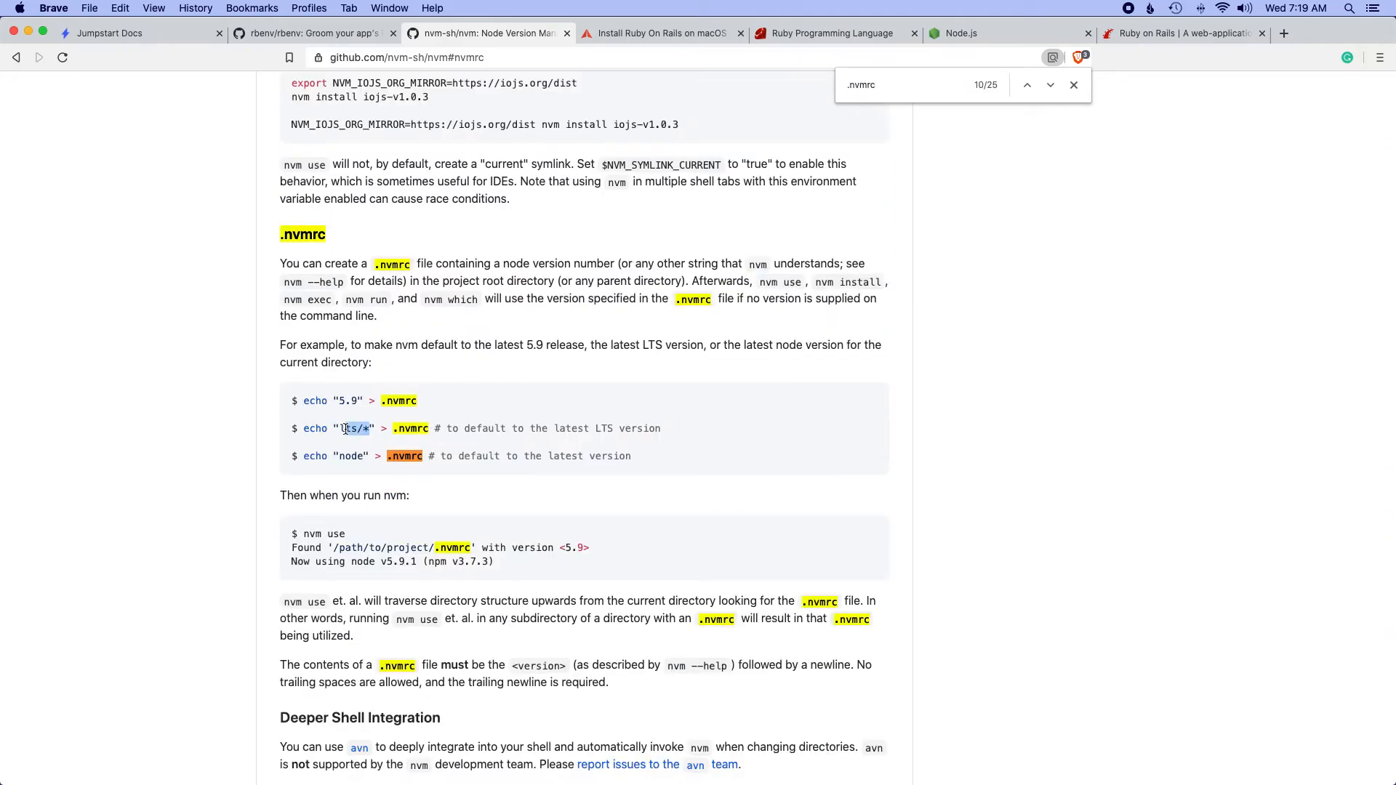
pyautogui.press('super+c')
pyautogui.press('super+Tab')
pyautogui.press('super+v')
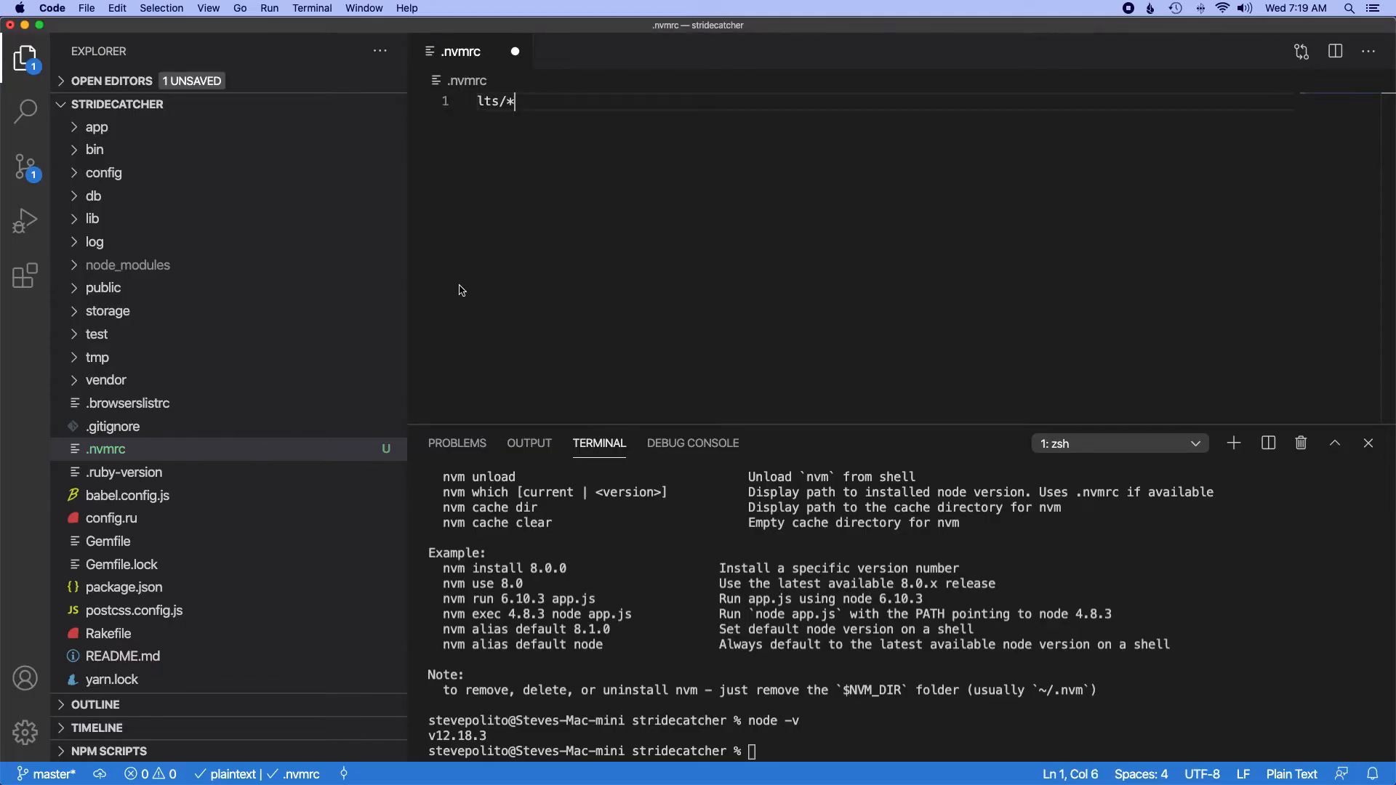
pyautogui.press('super+s')
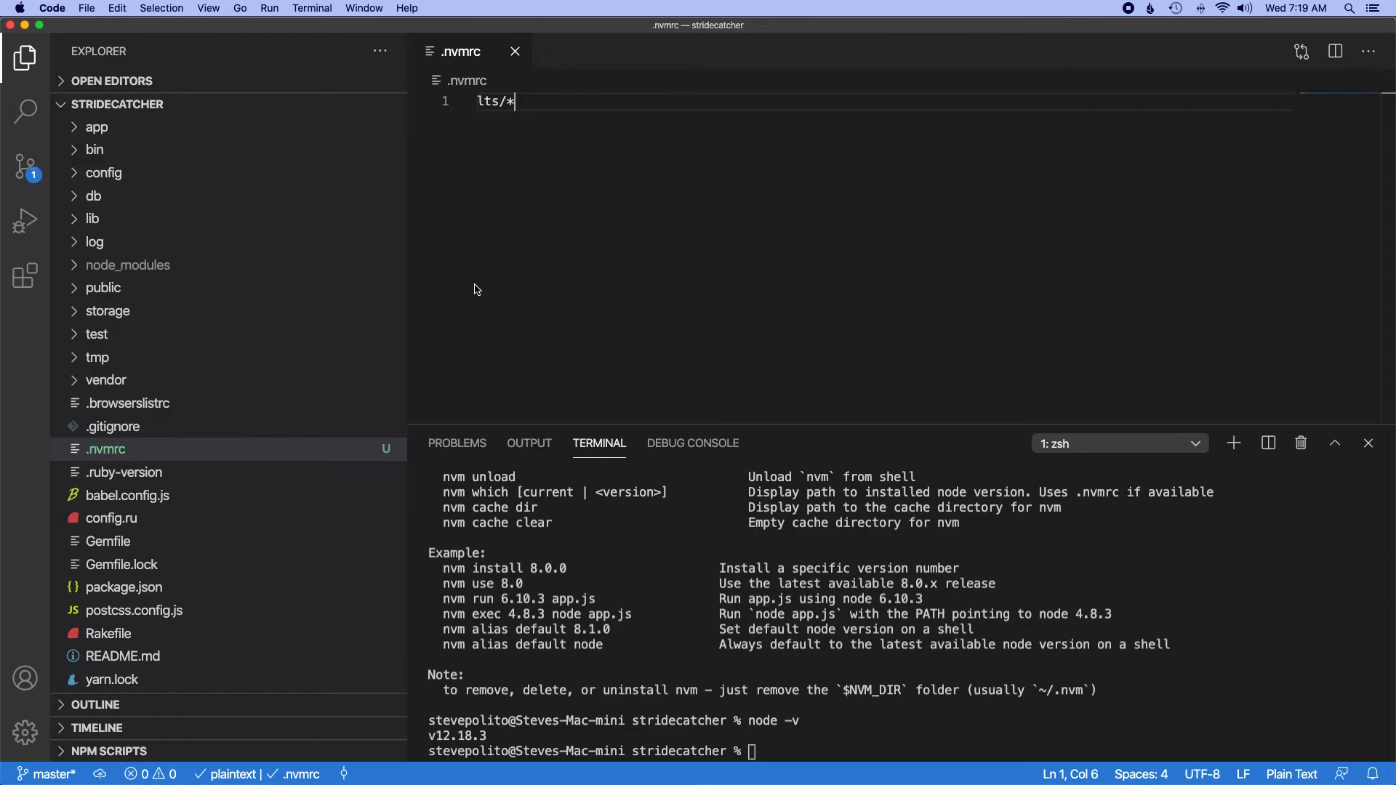
# Step: Review the docs' explanation of the latest LTS version, then return to VS Code
pyautogui.press('super+Tab')
pyautogui.moveTo(447, 428); pyautogui.dragTo(675, 427)
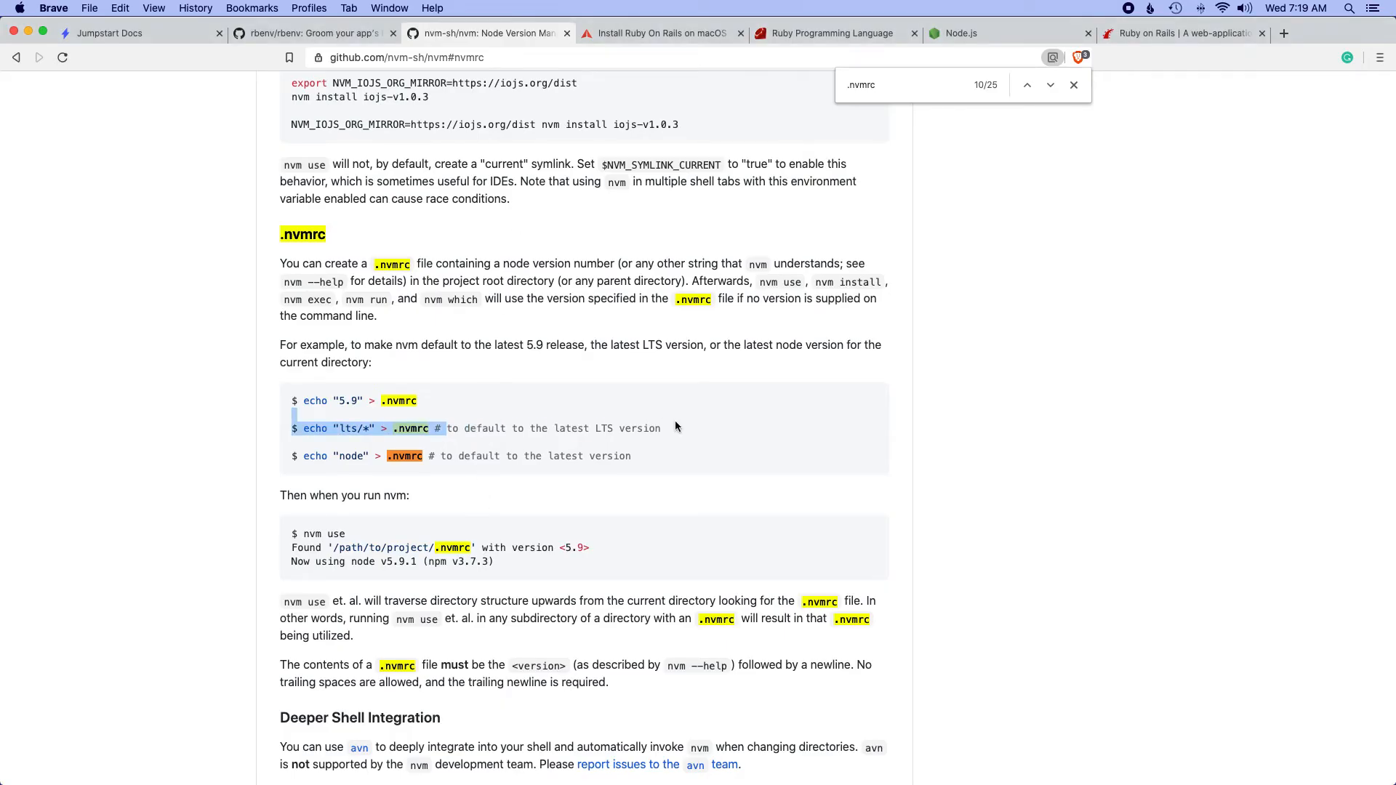
pyautogui.click(671, 427)
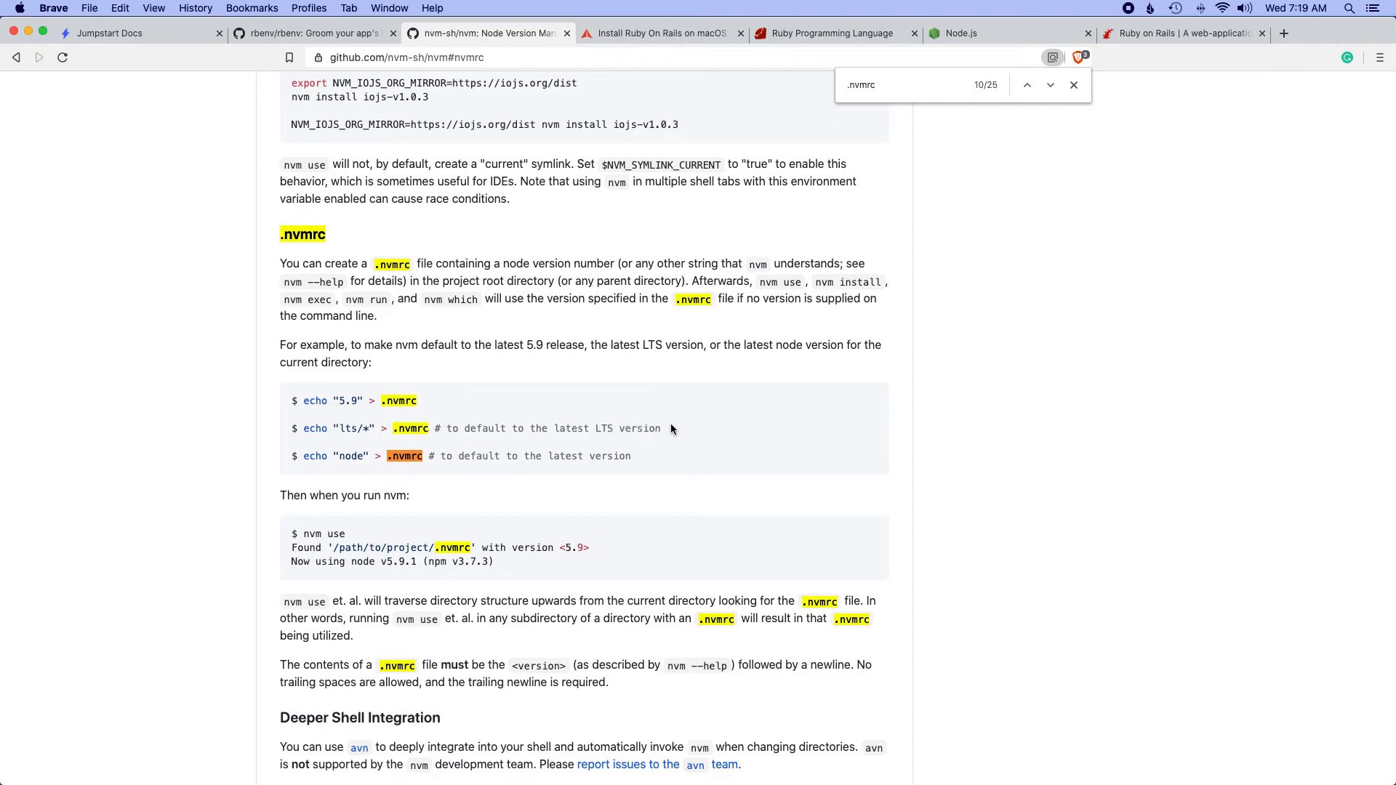
pyautogui.press('super+Tab')
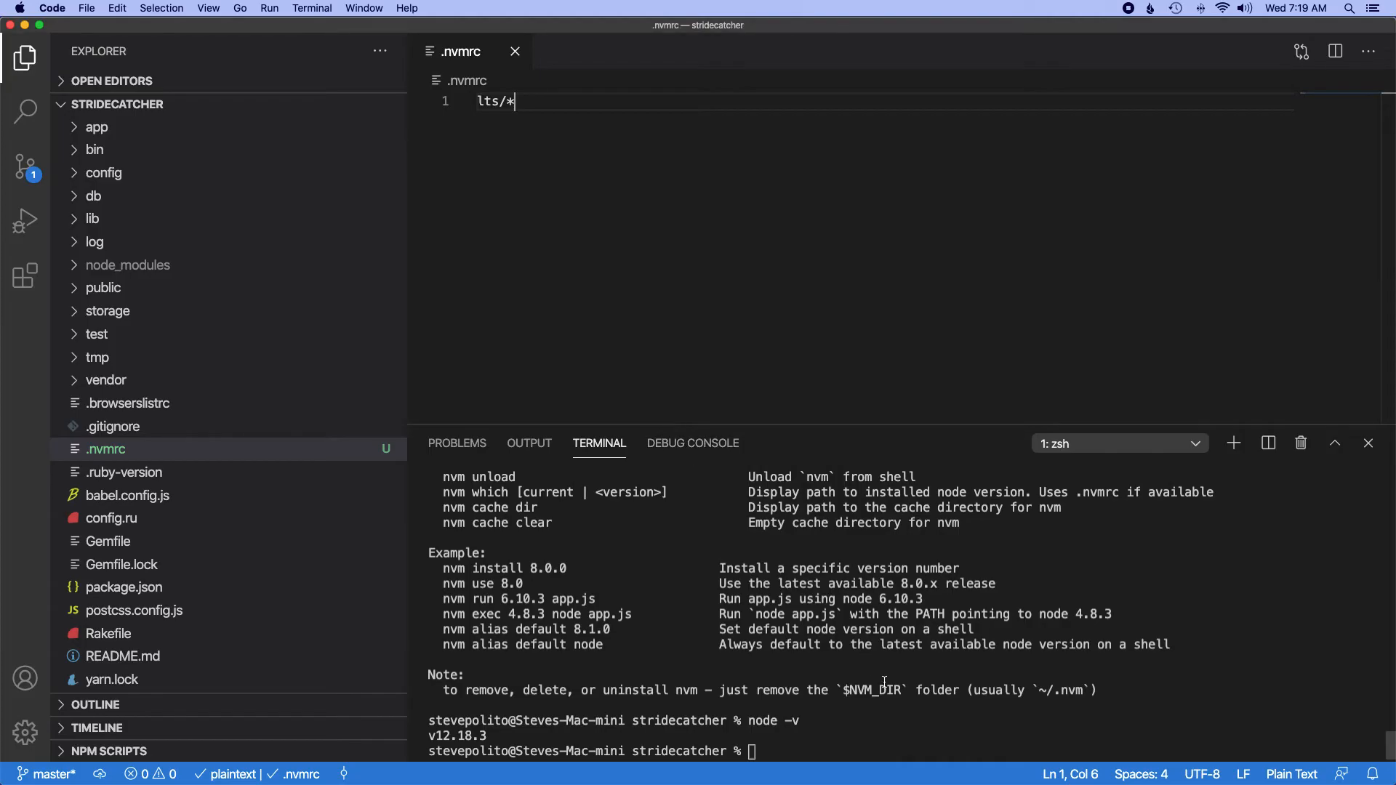
pyautogui.write('git status')
# Step: Check git status, stage the untracked .nvmrc file and start a commit
pyautogui.press('Return')
pyautogui.write('clear')
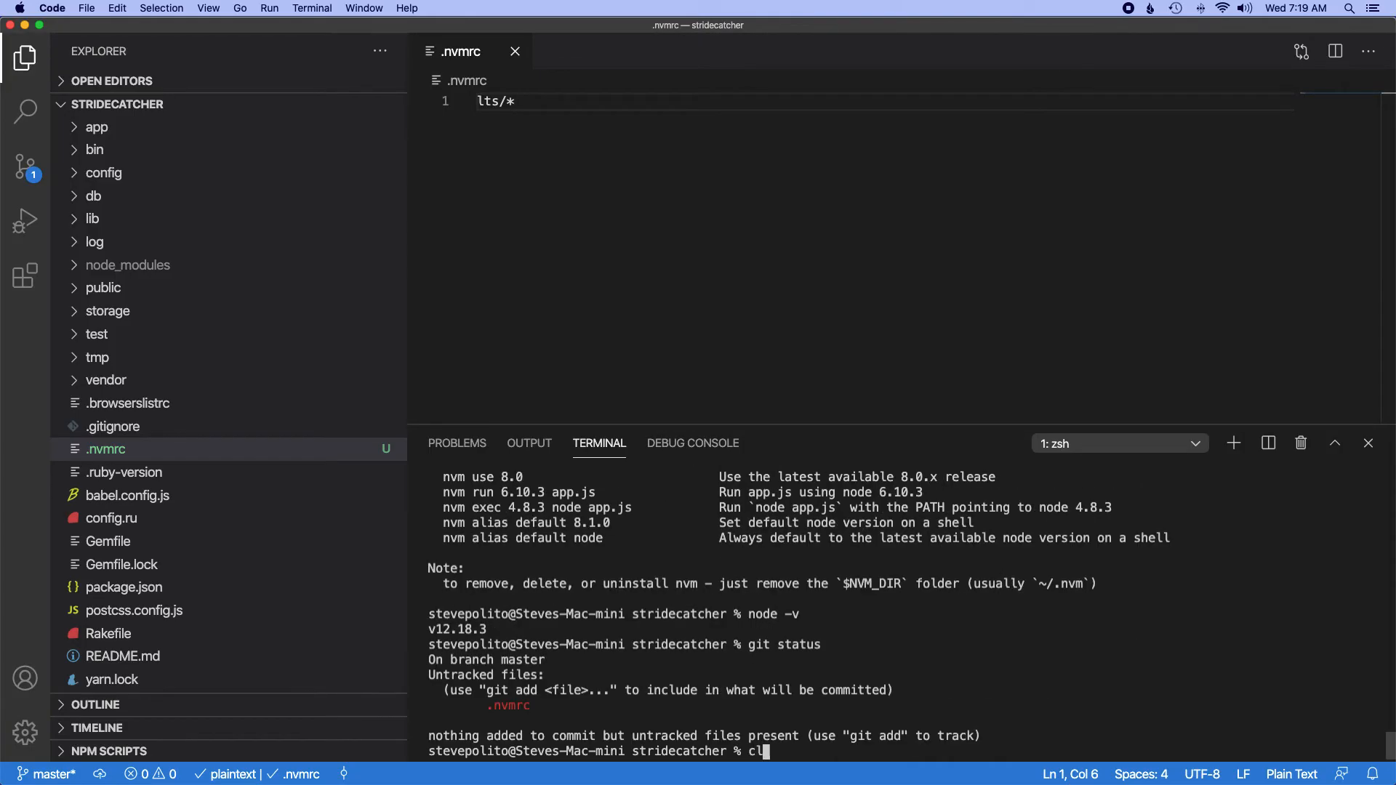
pyautogui.press('Return')
pyautogui.write('git add .')
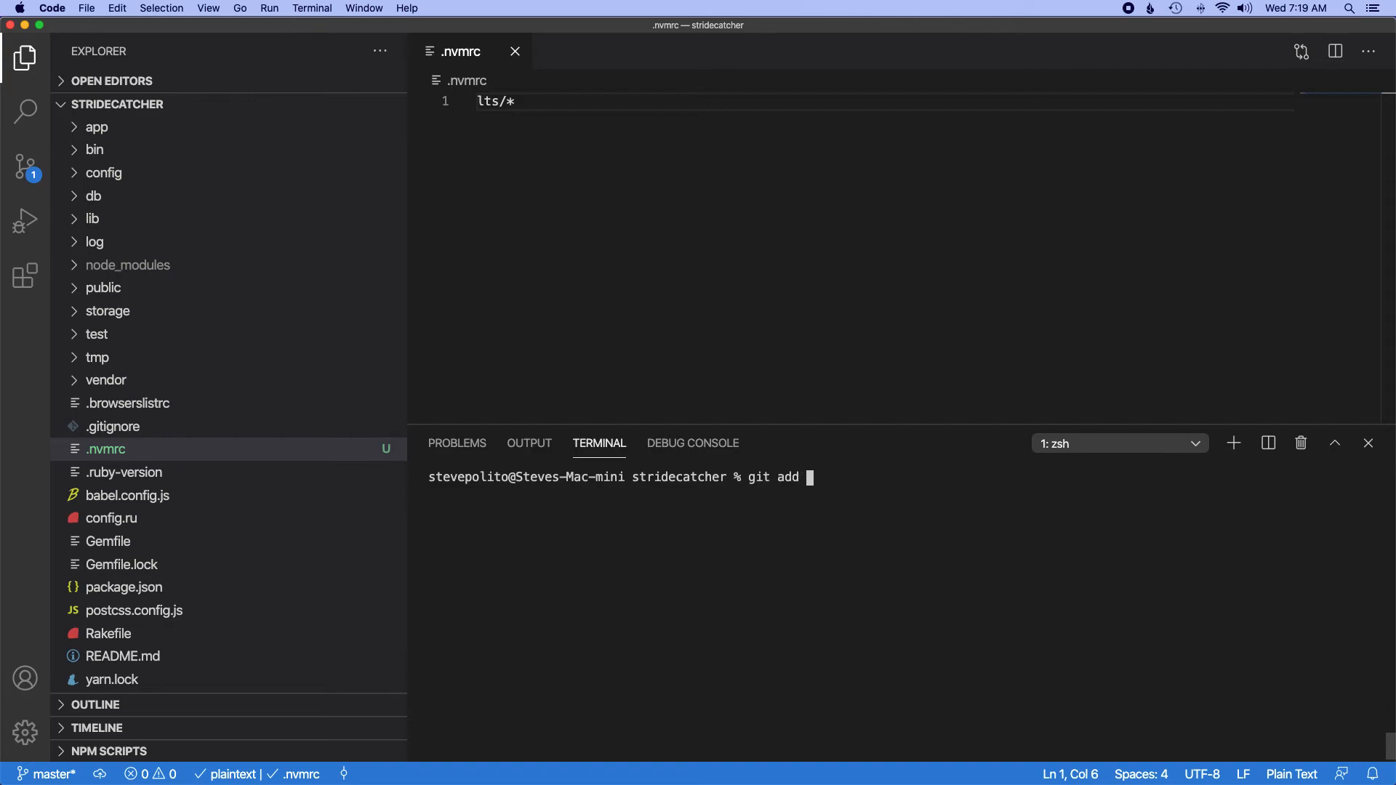
pyautogui.press('Return')
pyautogui.write('git commit')
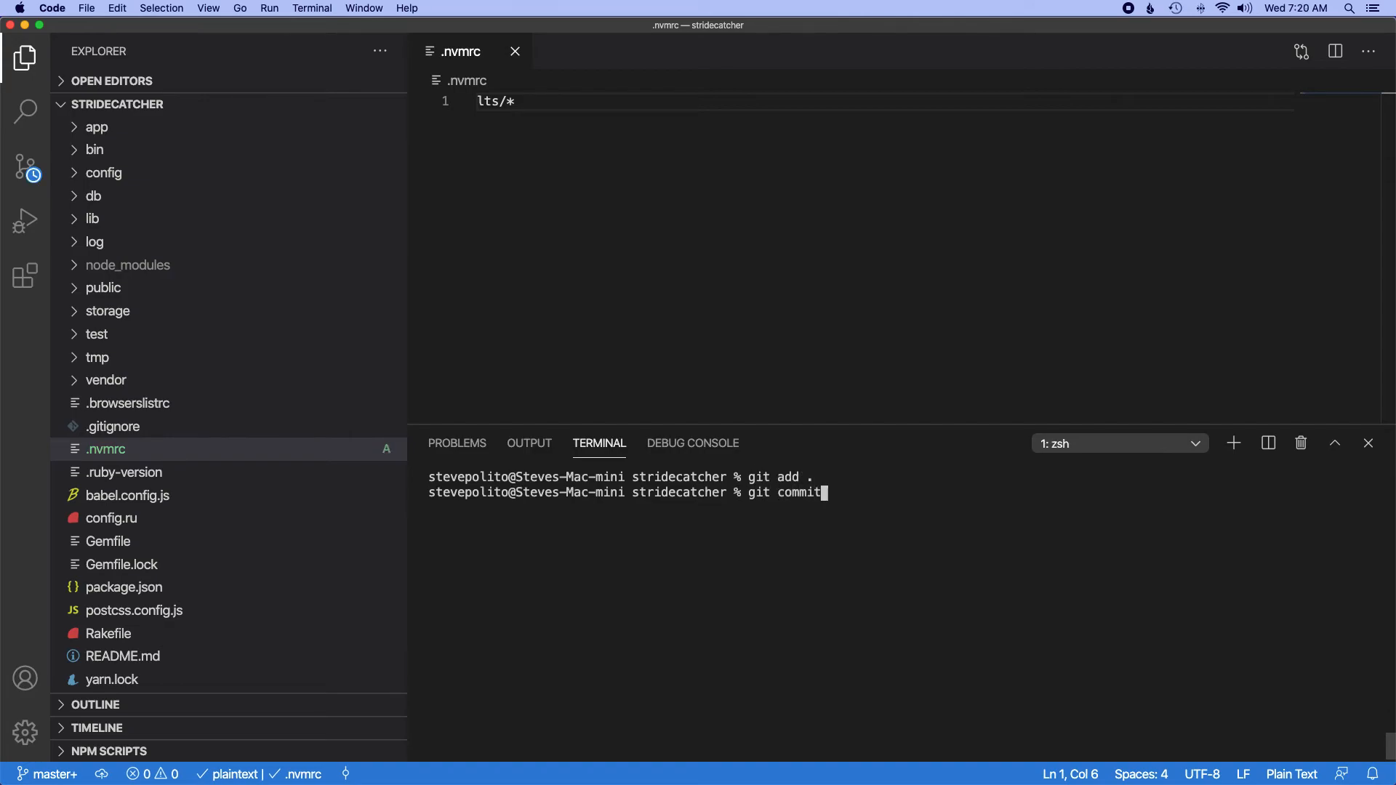
pyautogui.press('Return')
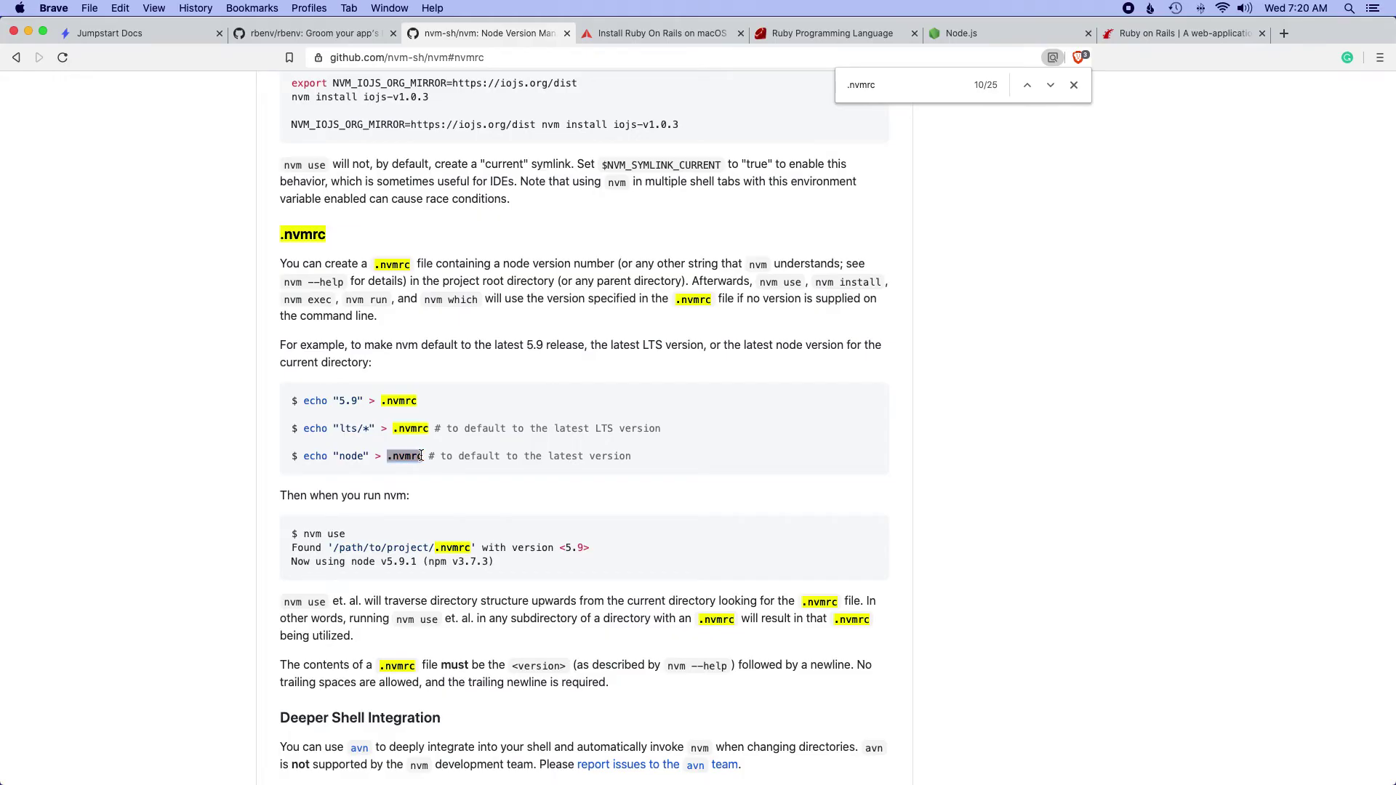
# Step: Write the commit message 'Add .nvmrc' in COMMIT_EDITMSG, save and close it to commit
pyautogui.press('super+c')
pyautogui.write('Add')
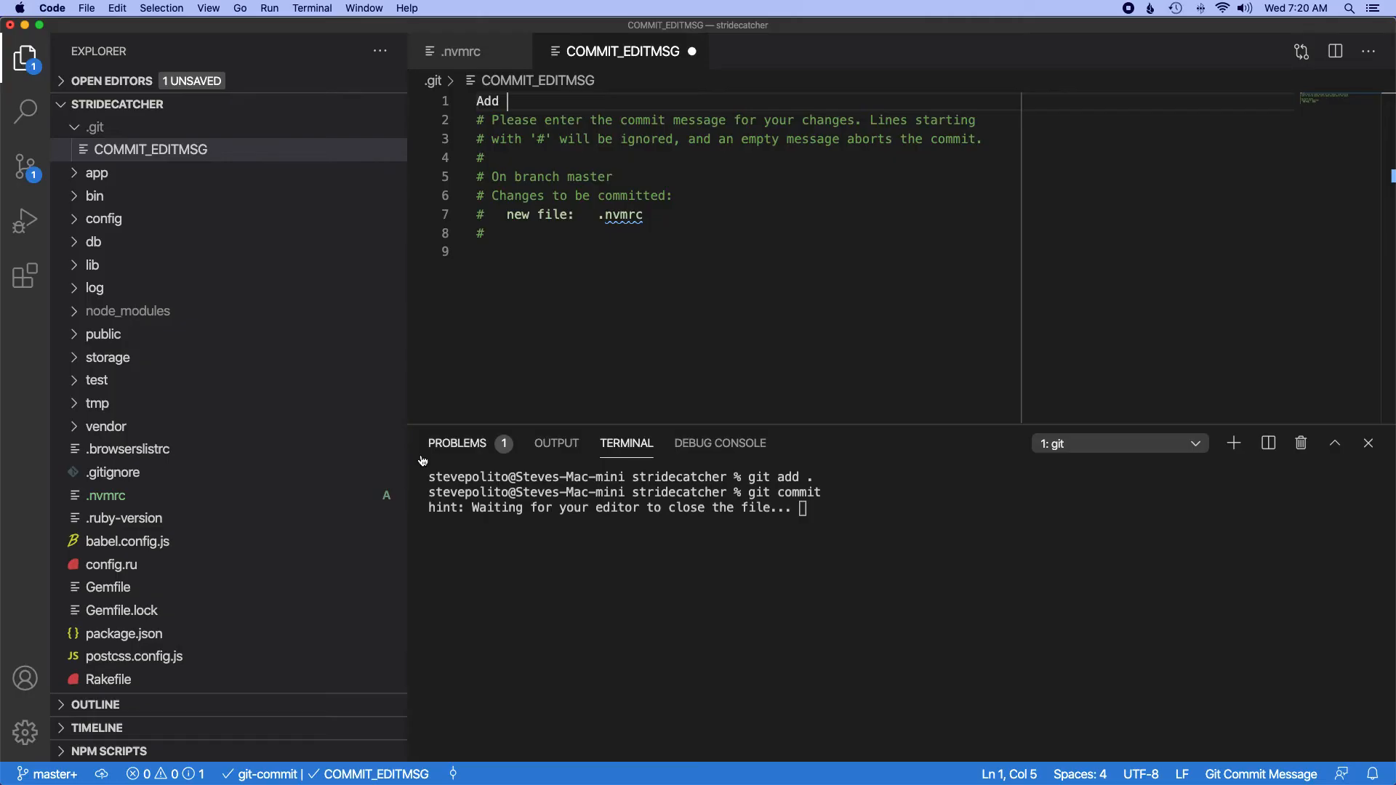
pyautogui.press('super+v')
pyautogui.press('super+s')
pyautogui.press('super+w')
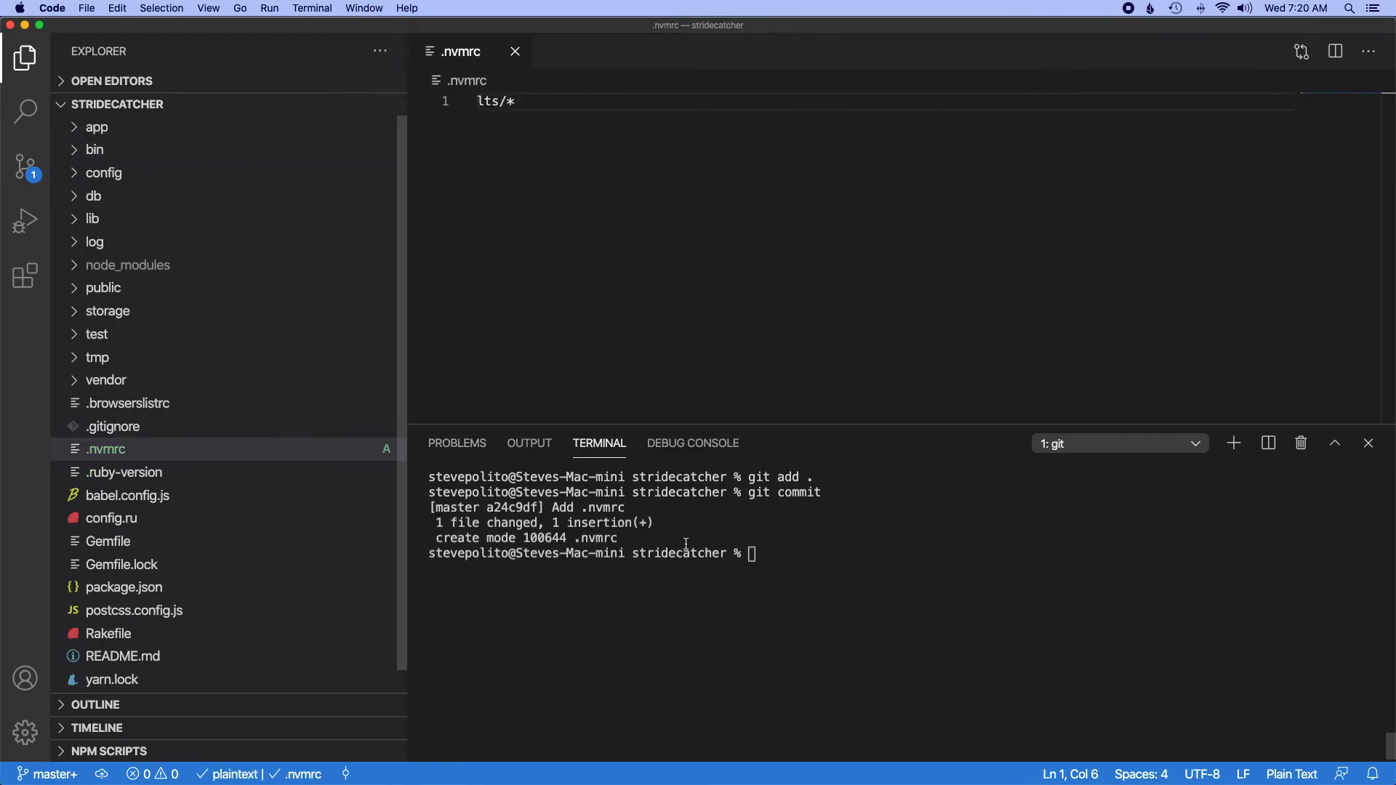
pyautogui.write('git statu')
pyautogui.write('s')
# Step: Confirm git status shows a clean working tree and clear the terminal
pyautogui.press('Return')
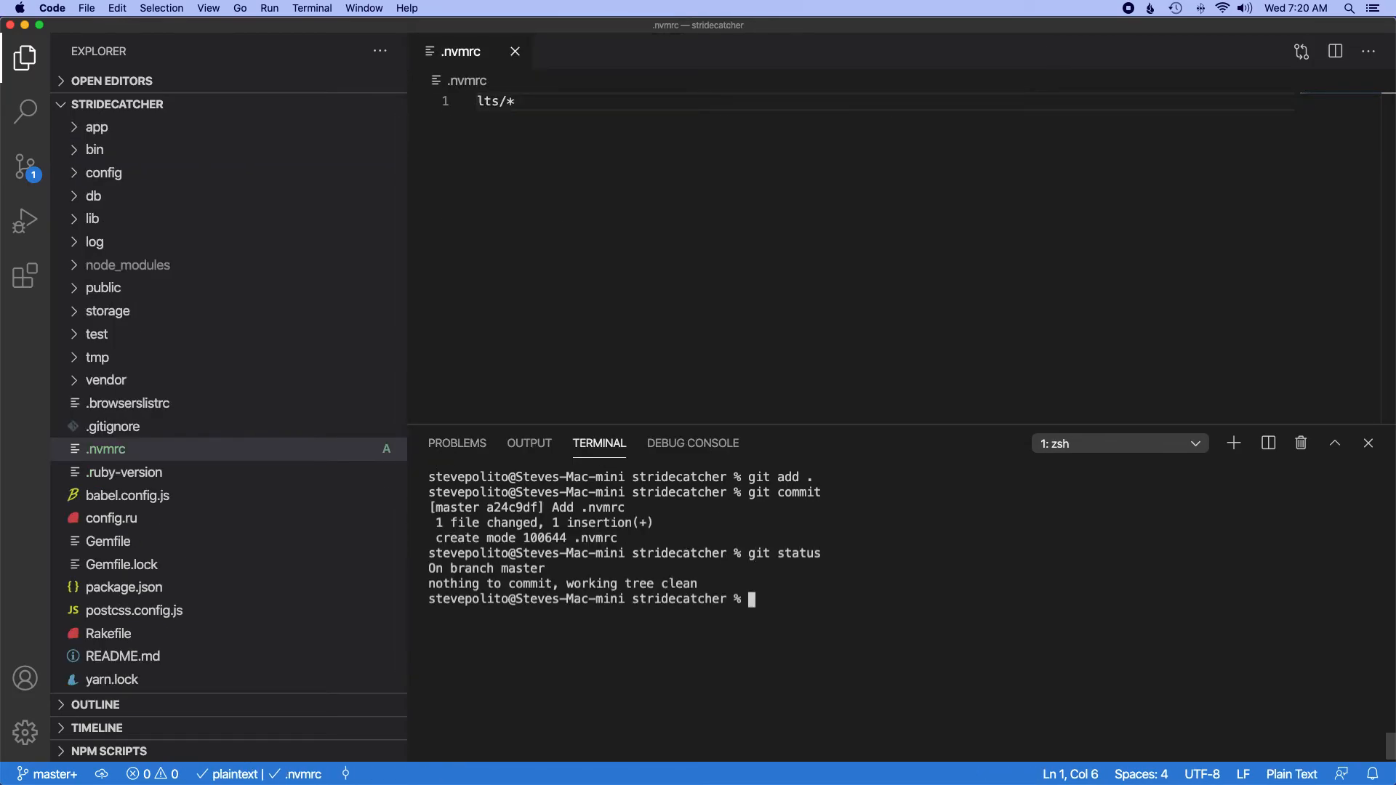
pyautogui.write('clear')
pyautogui.press('Return')
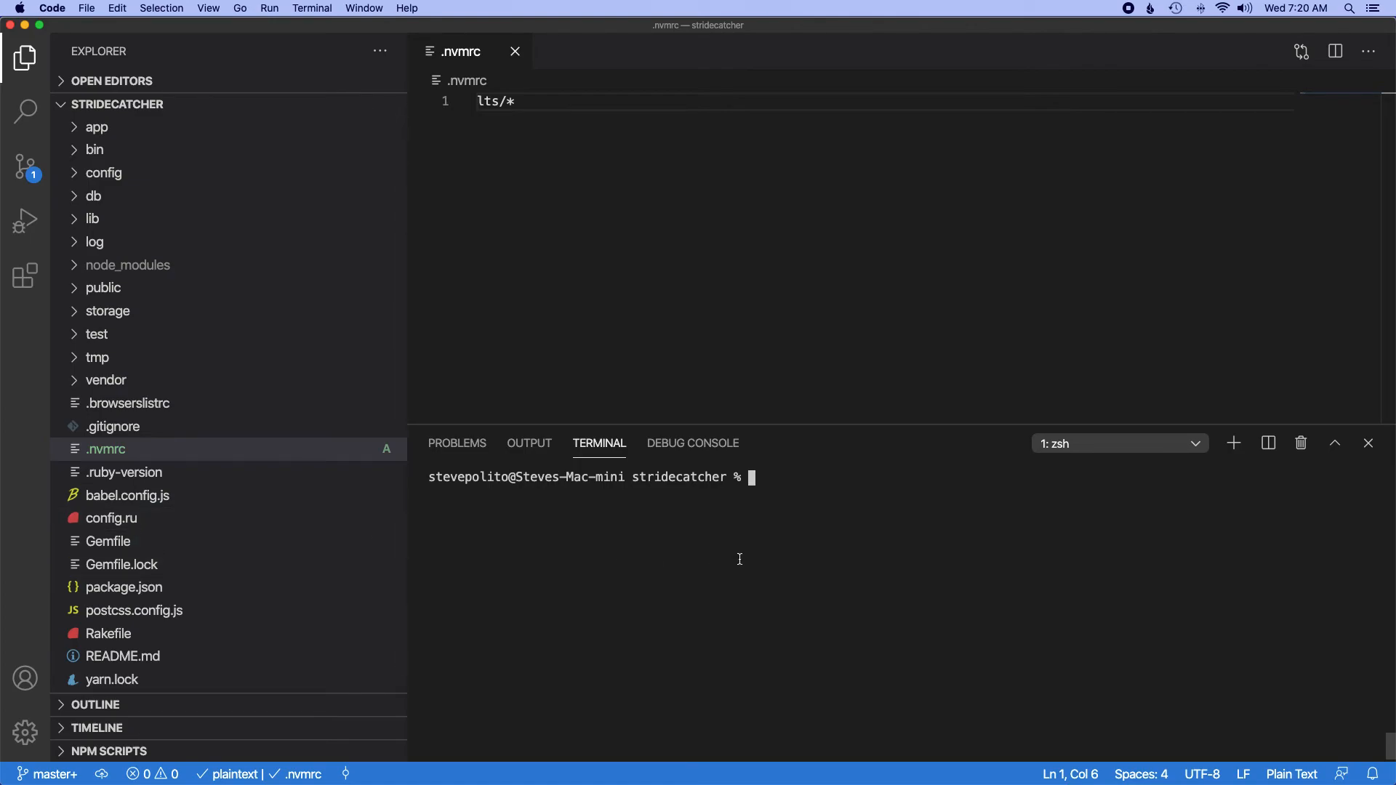
pyautogui.press('super+Tab')
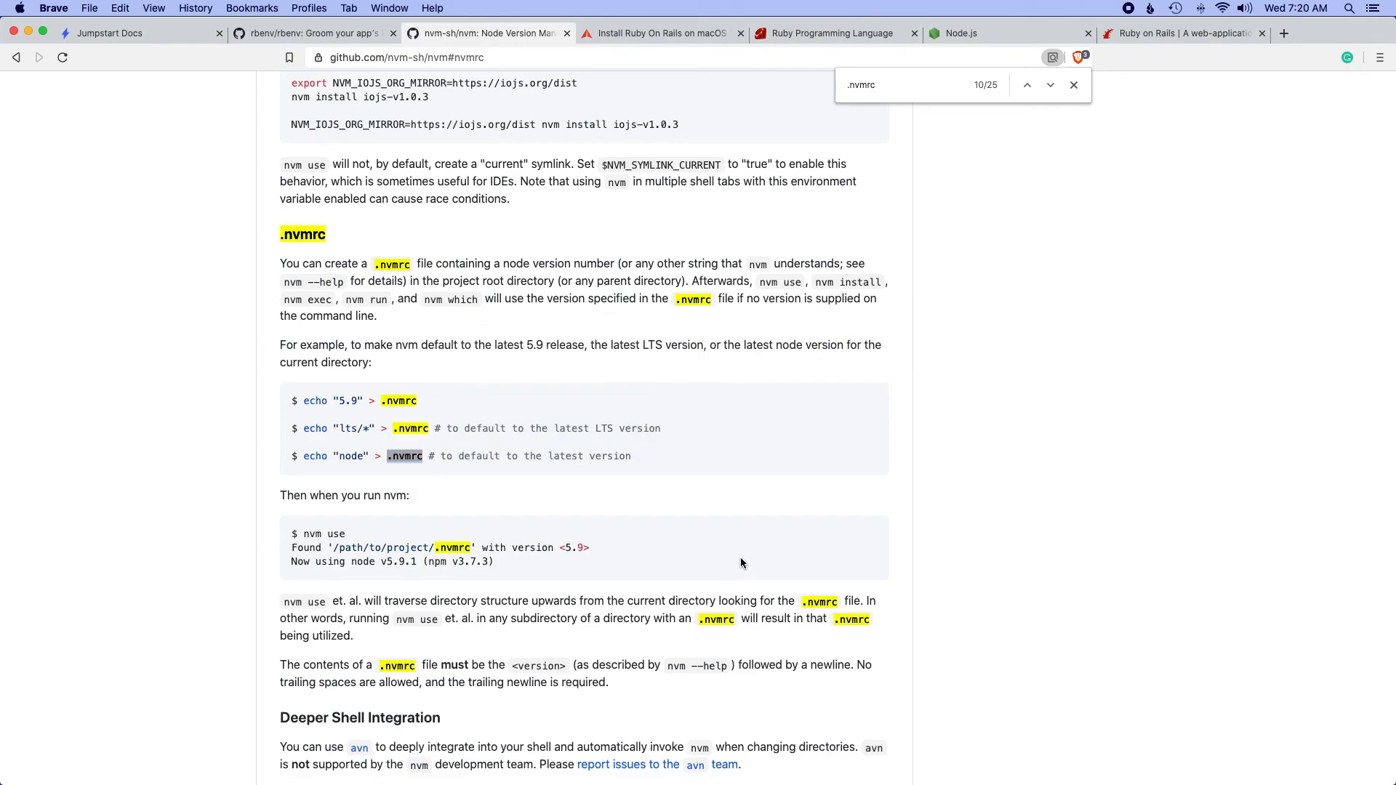
pyautogui.scroll(15, 741, 558)
pyautogui.scroll(15, 741, 557)
pyautogui.scroll(15, 742, 558)
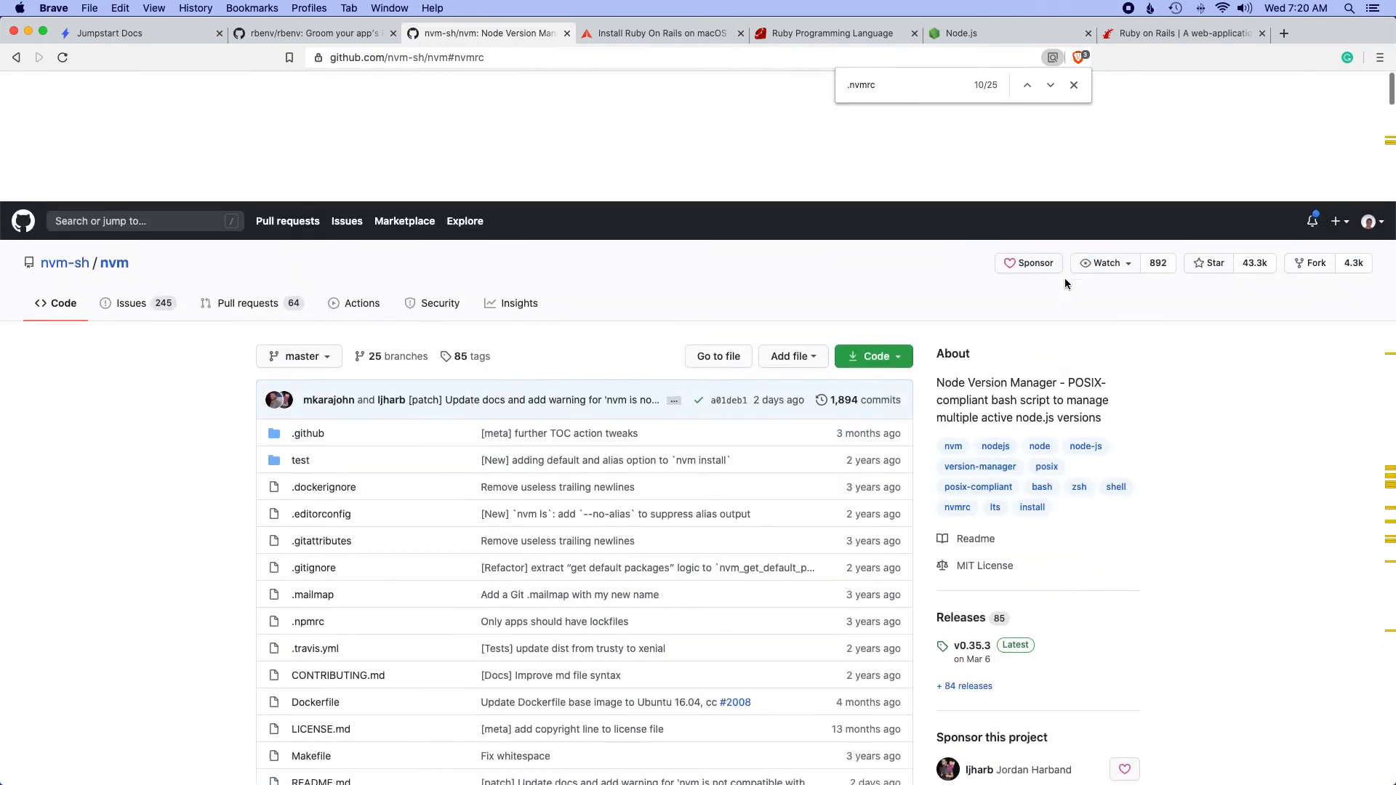
# Step: Leave the nvm docs search and open Your repositories from the GitHub account menu
pyautogui.press('Escape')
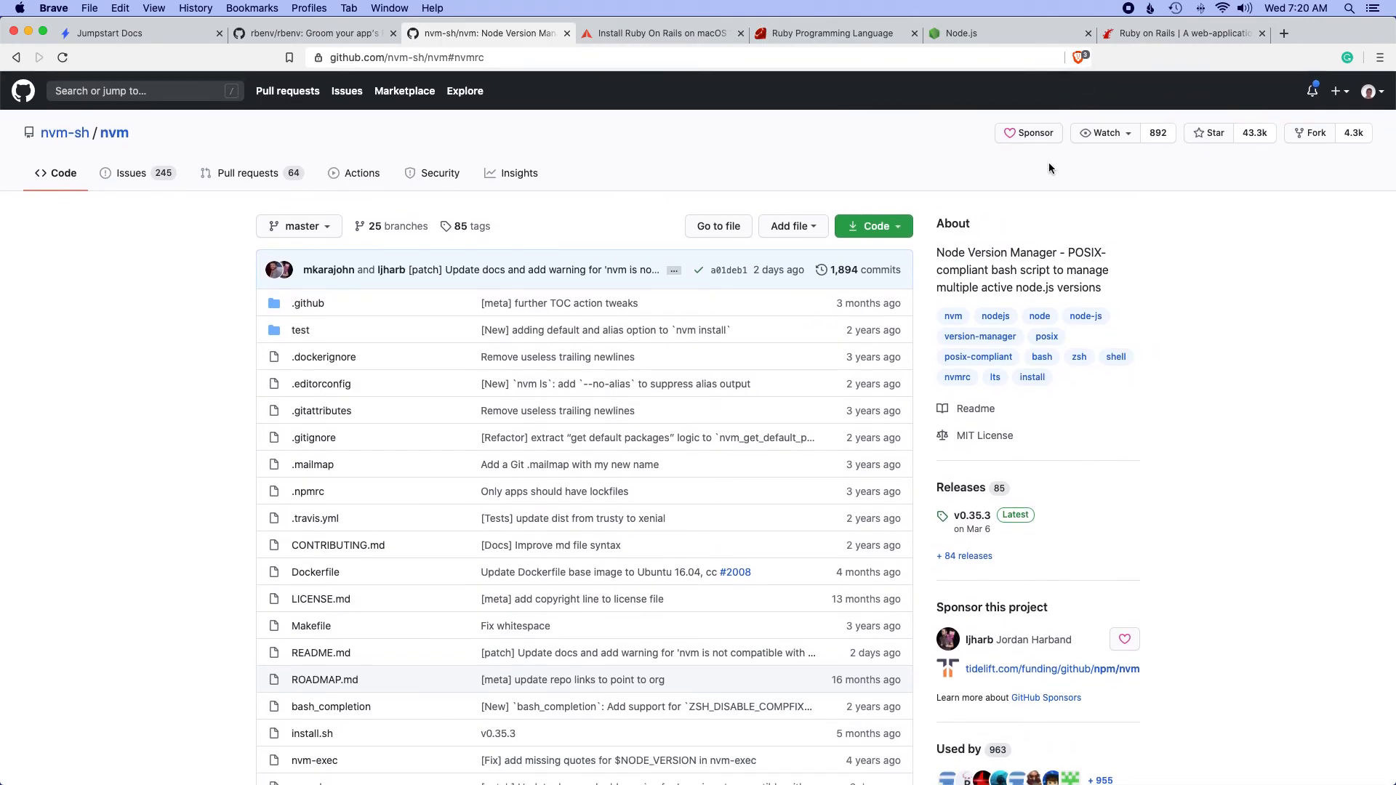
pyautogui.click(1370, 92)
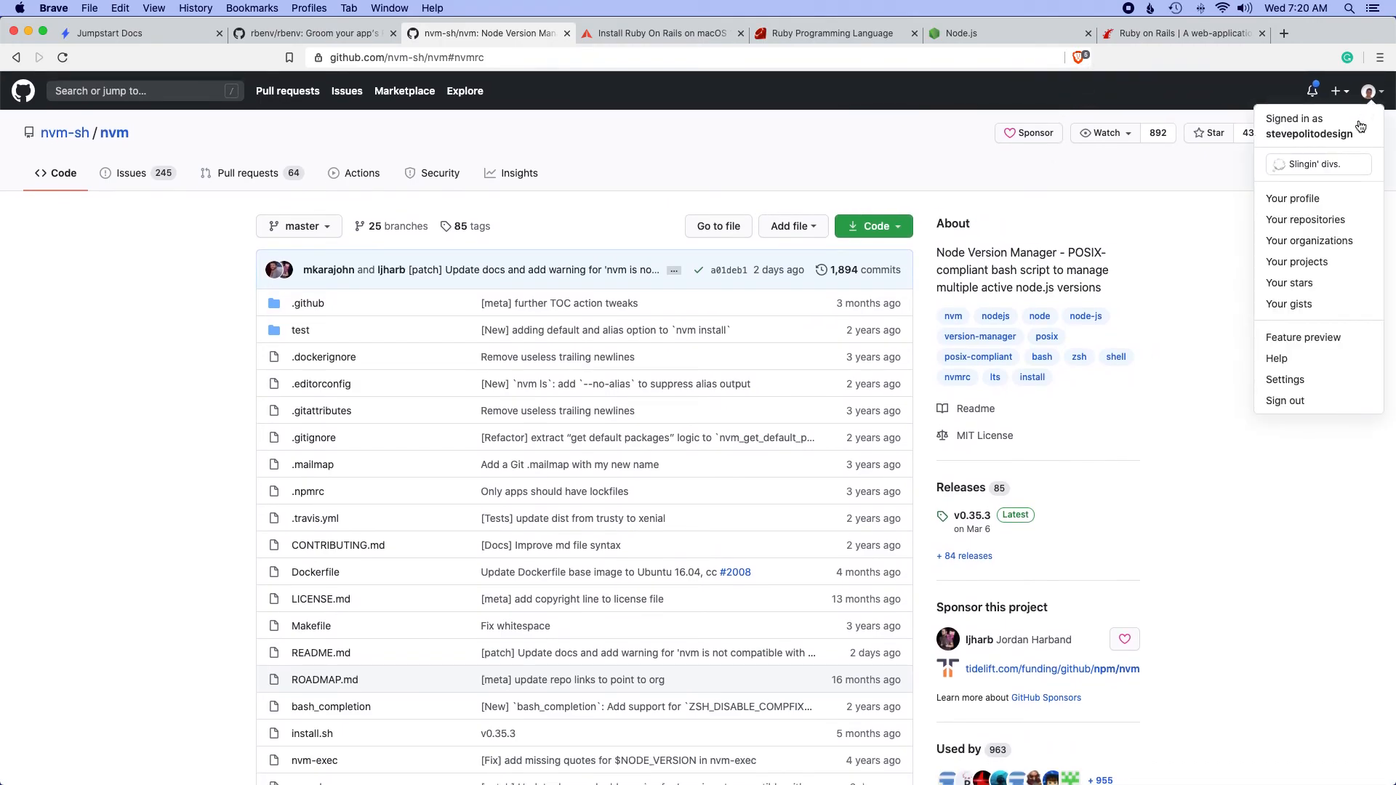
pyautogui.click(1282, 221)
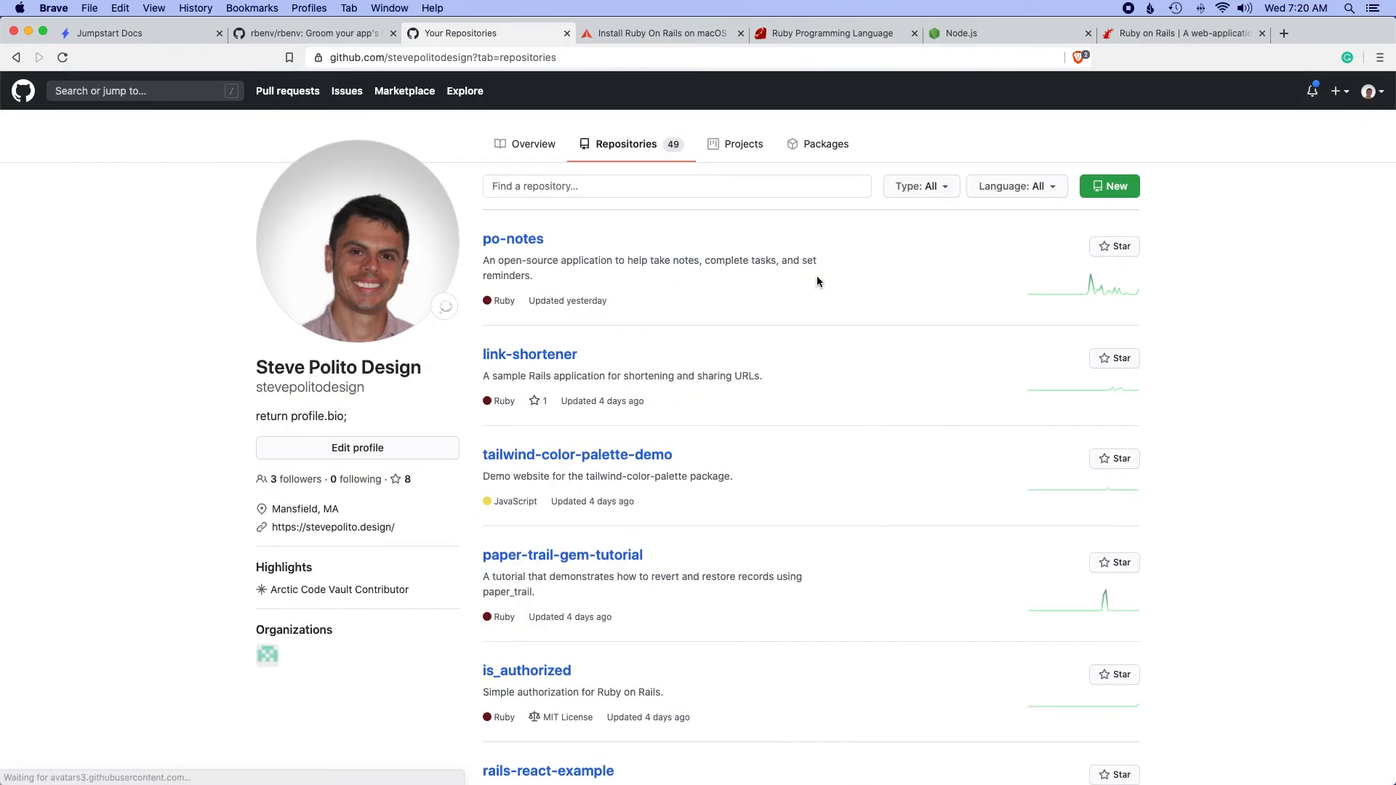
# Step: Choose New repository from the + menu to reach the creation page
pyautogui.click(1340, 94)
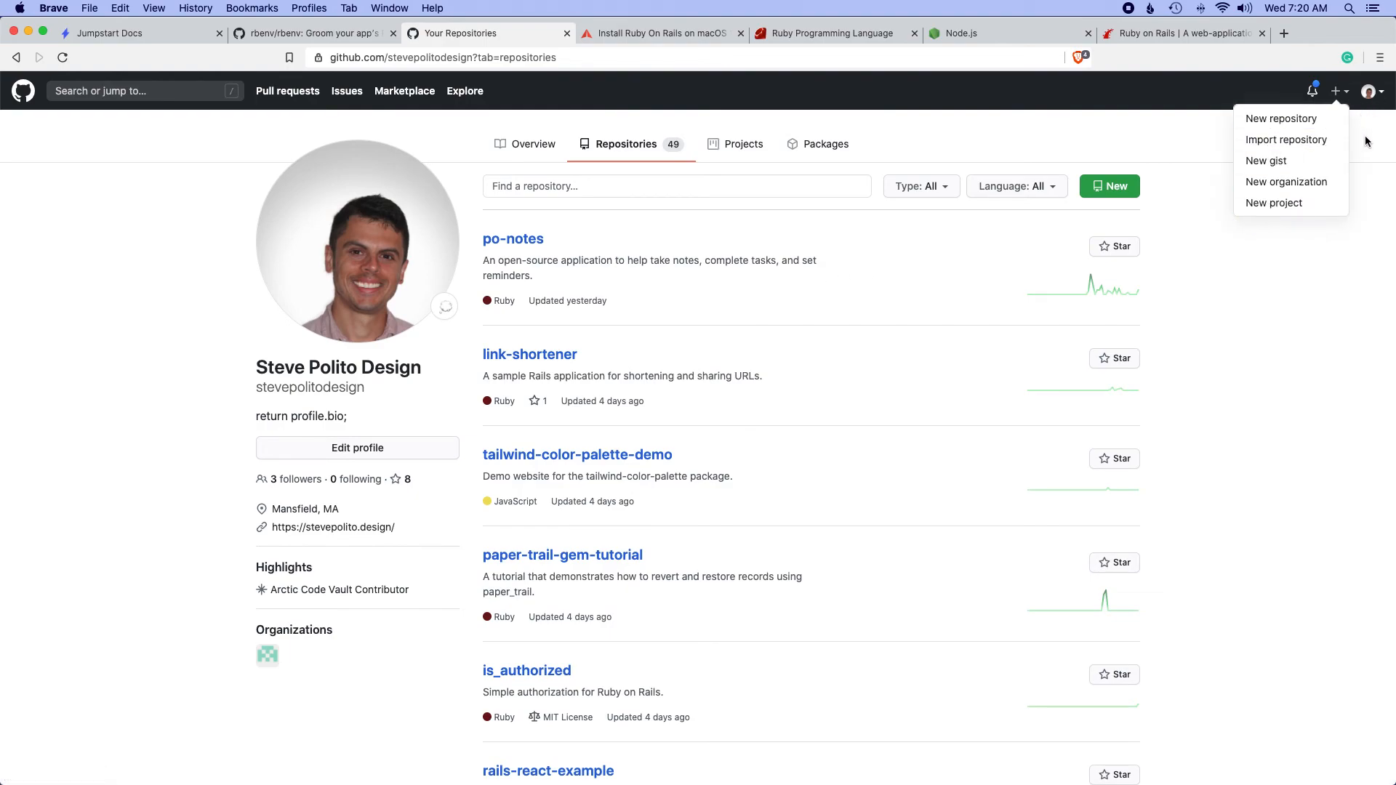
pyautogui.click(1339, 95)
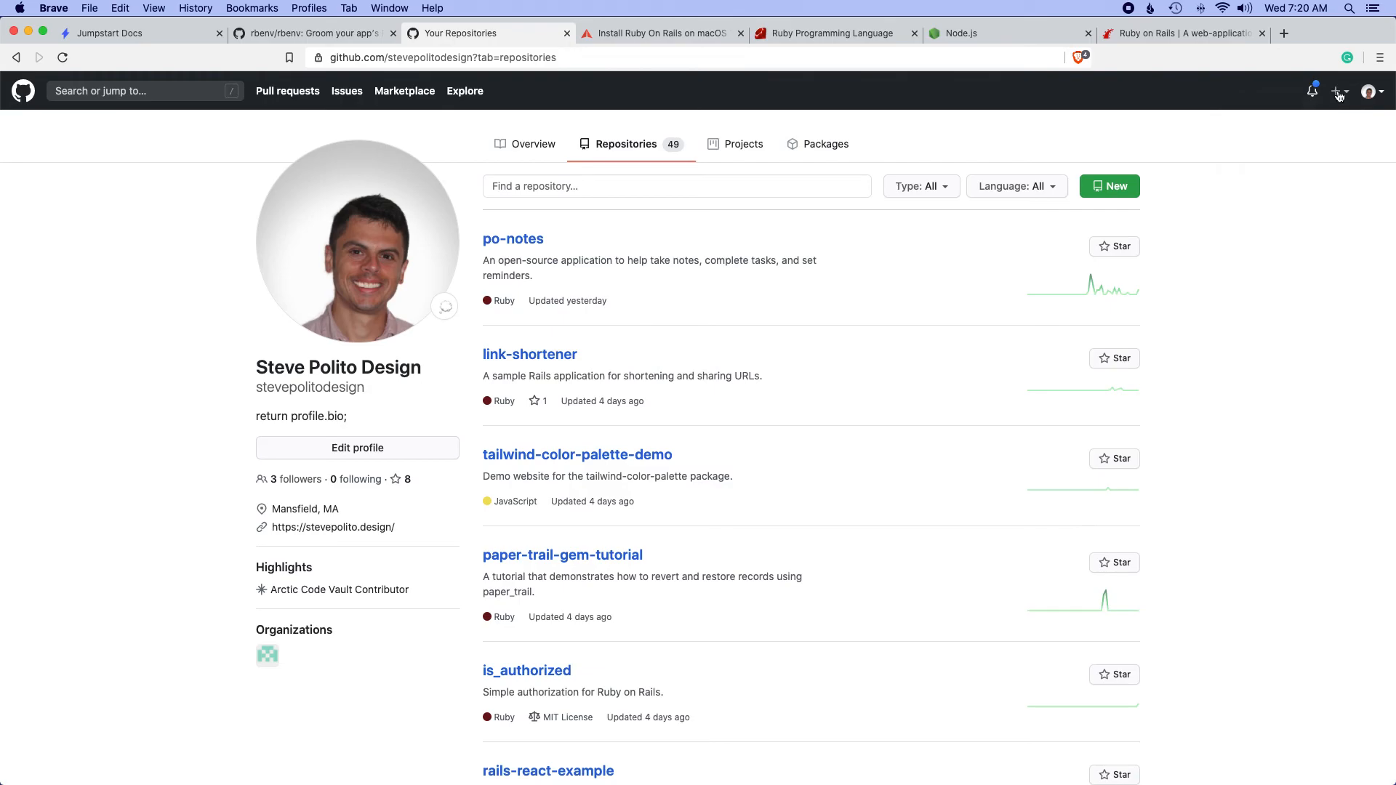
pyautogui.click(1266, 123)
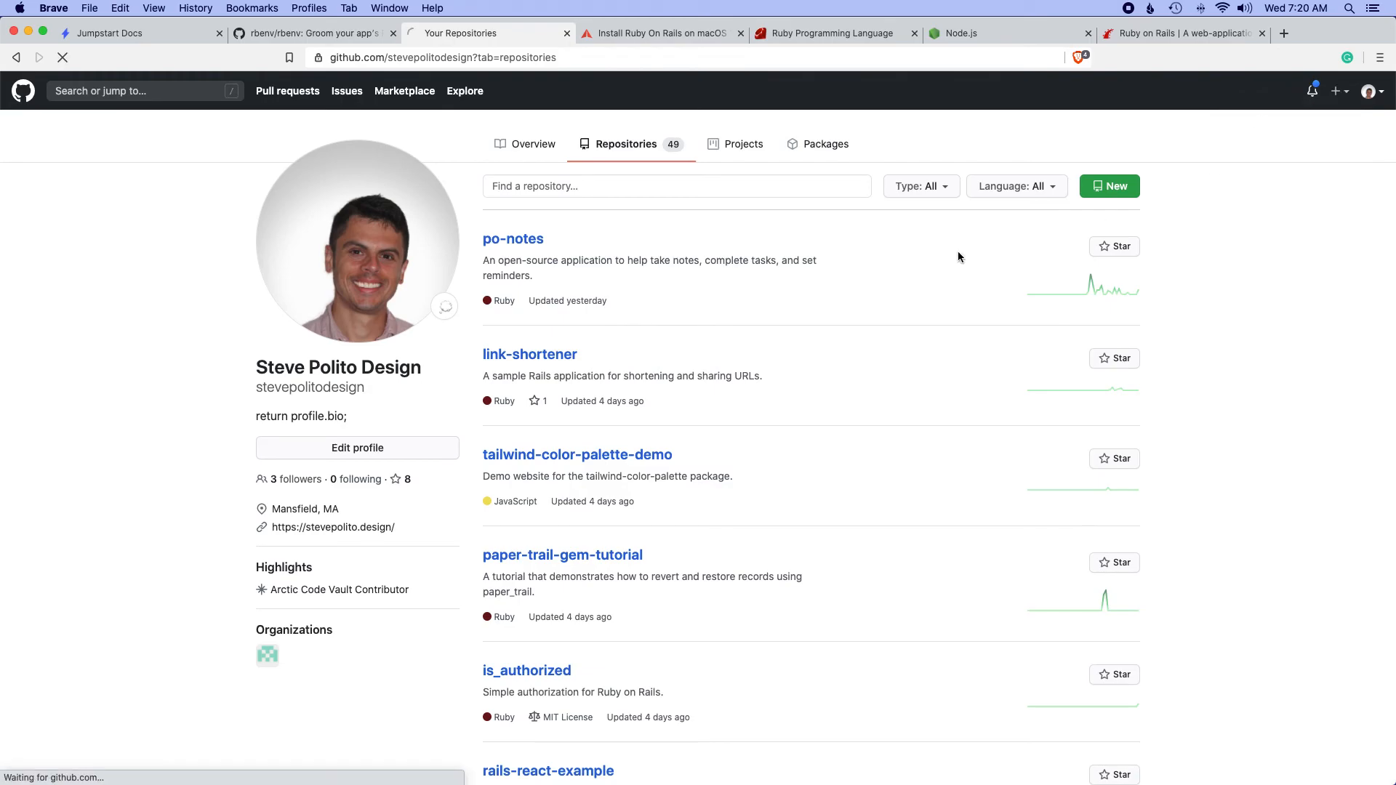
# Step: Copy 'stridecatcher' from VS Code and paste it as the repository name
pyautogui.press('super+Tab')
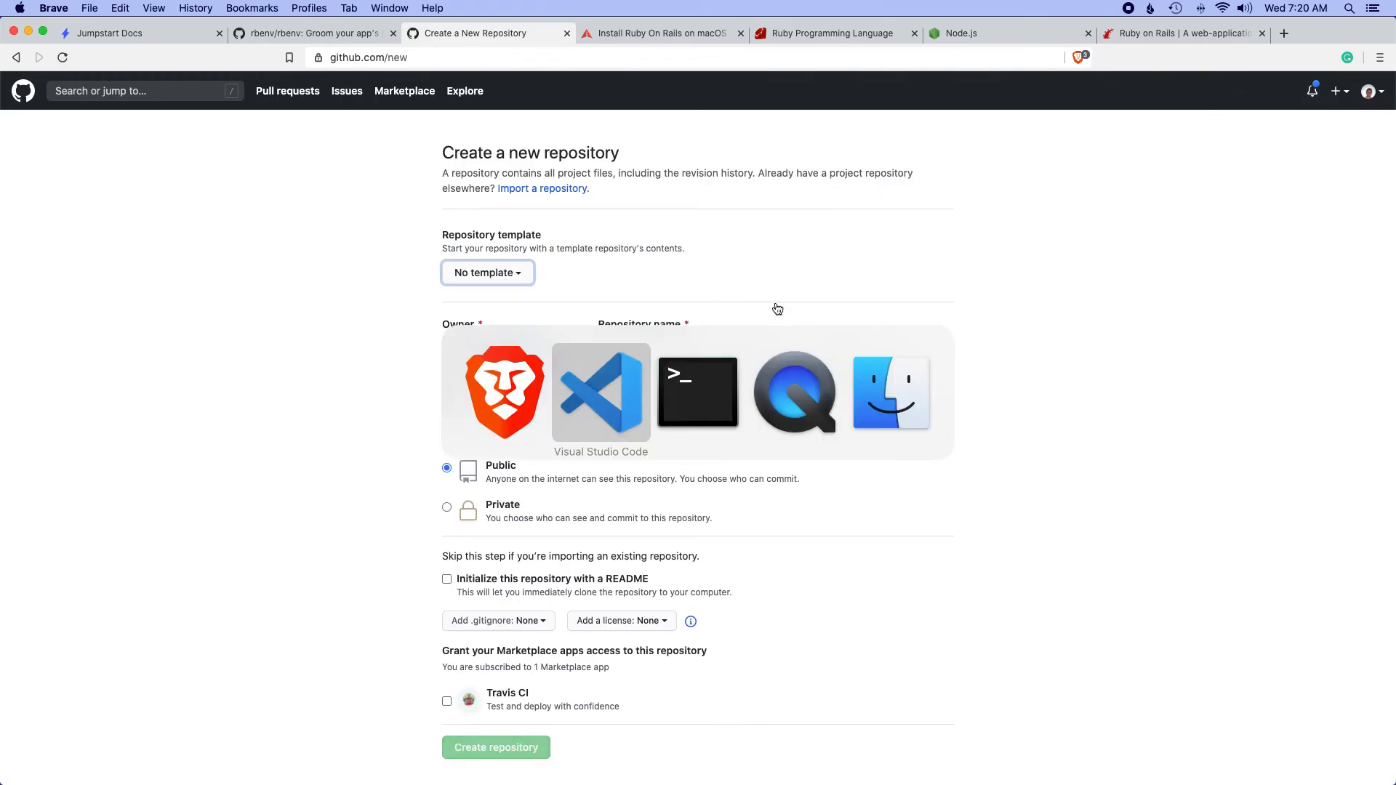
pyautogui.doubleClick(655, 477)
pyautogui.press('super+c')
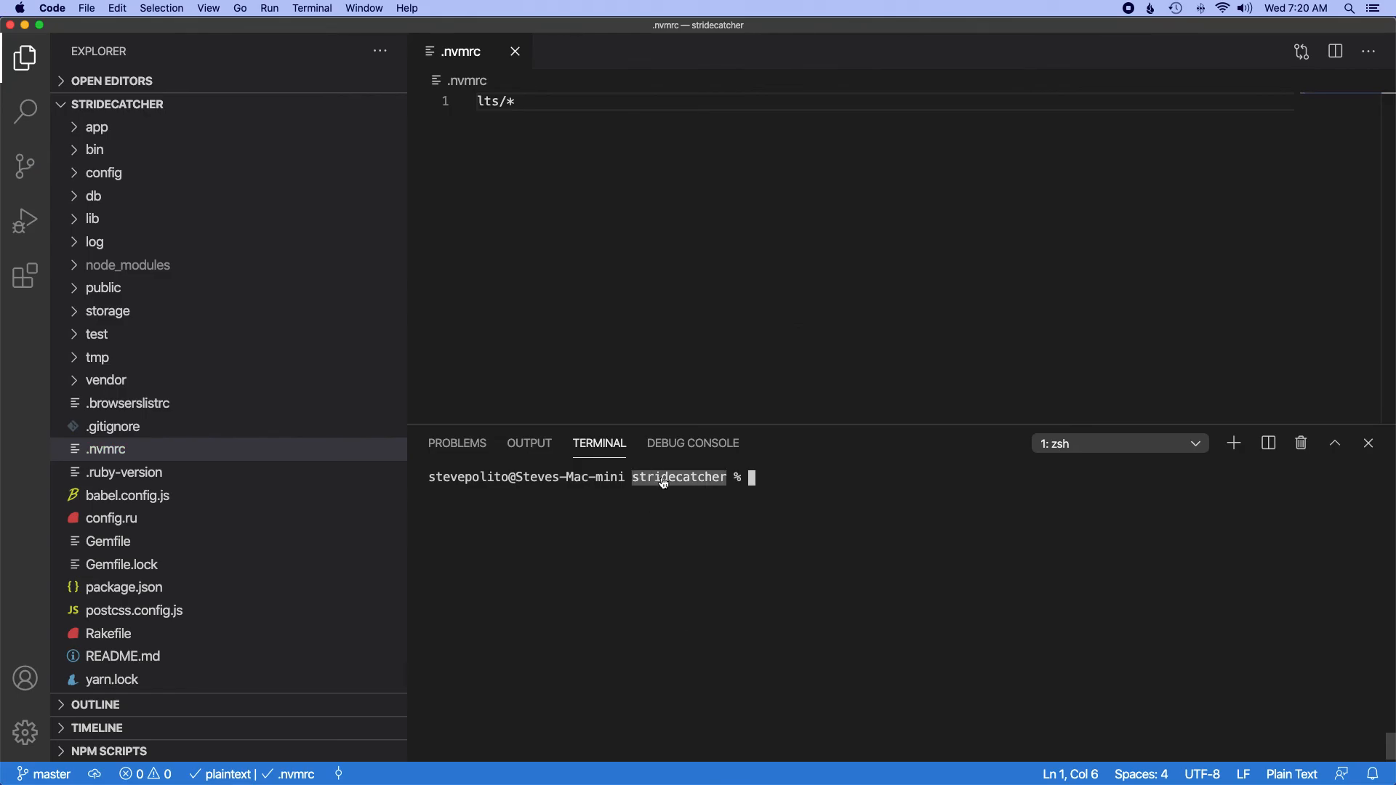
pyautogui.press('super+Tab')
pyautogui.click(624, 347)
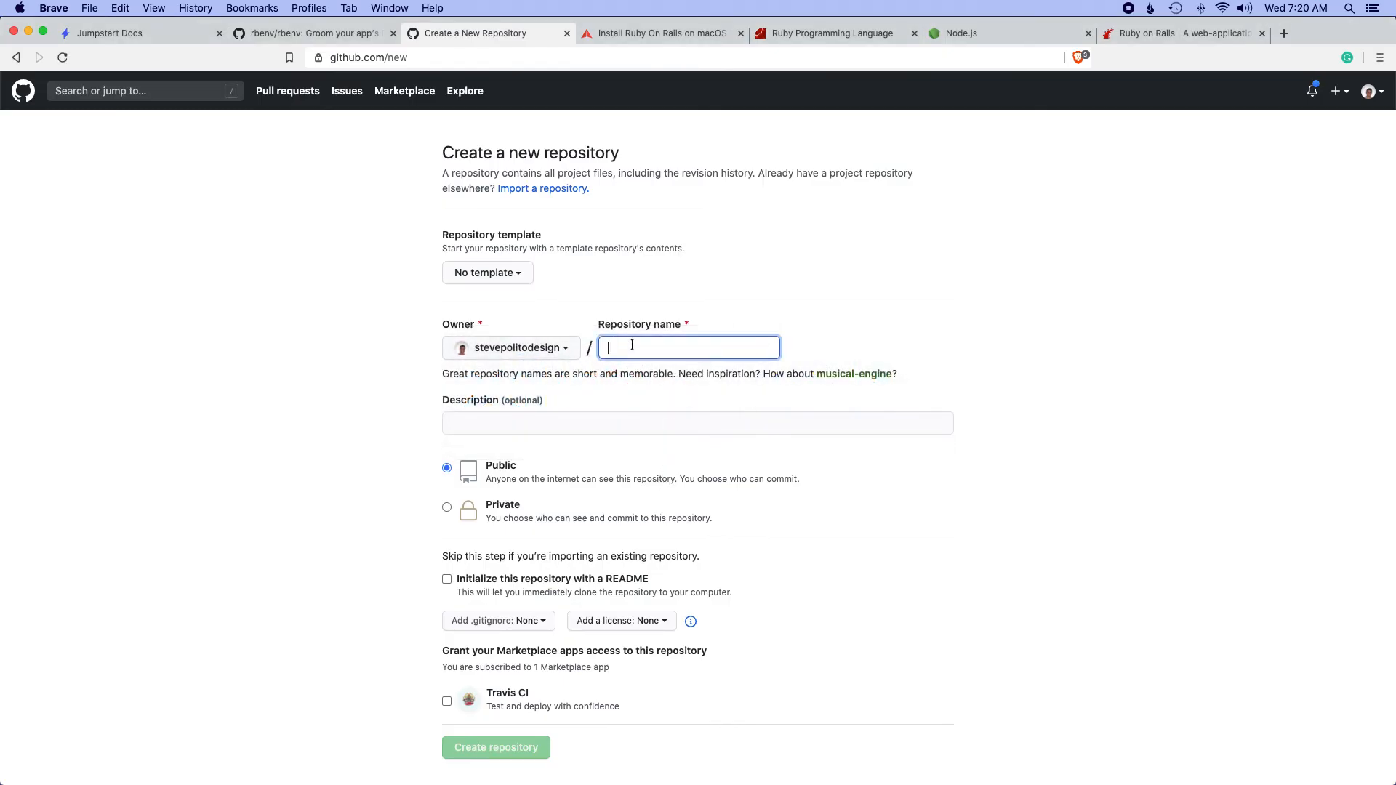
pyautogui.press('super+v')
pyautogui.scroll(-1, 310, 361)
# Step: Describe it as 'A simple Strava clone', keep it Public and create the repository
pyautogui.click(472, 396)
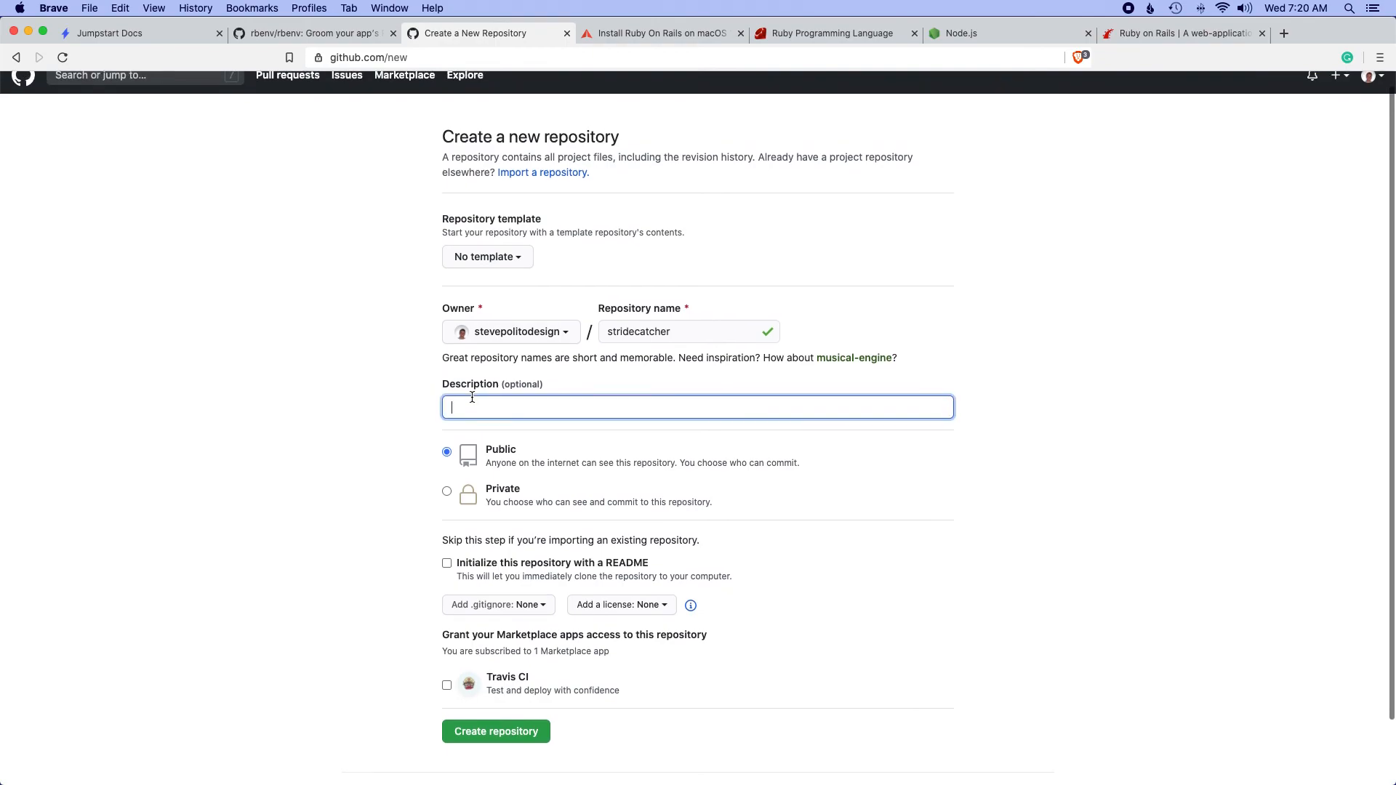
pyautogui.write('A simple S')
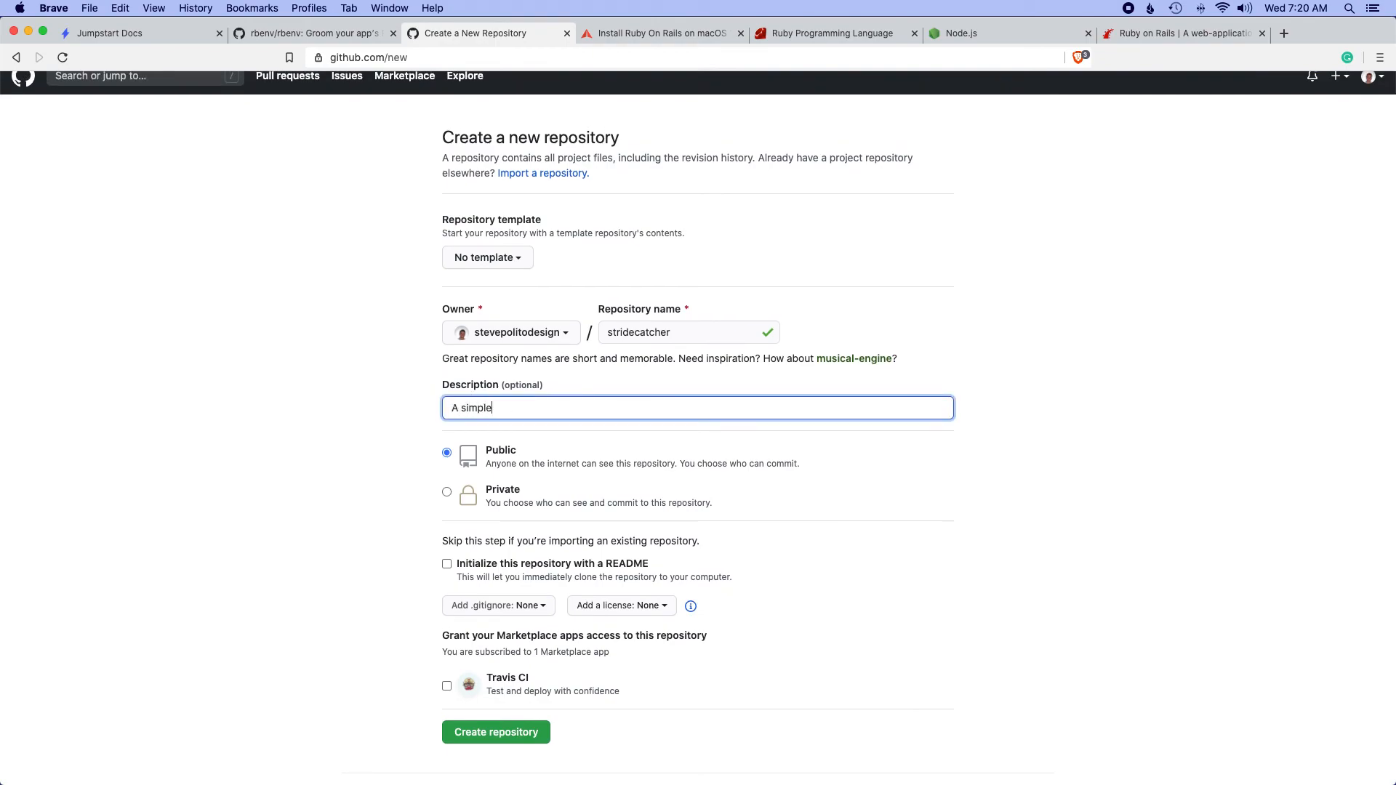
pyautogui.write('trava c')
pyautogui.write('lone')
pyautogui.click(308, 468)
pyautogui.scroll(-3, 339, 479)
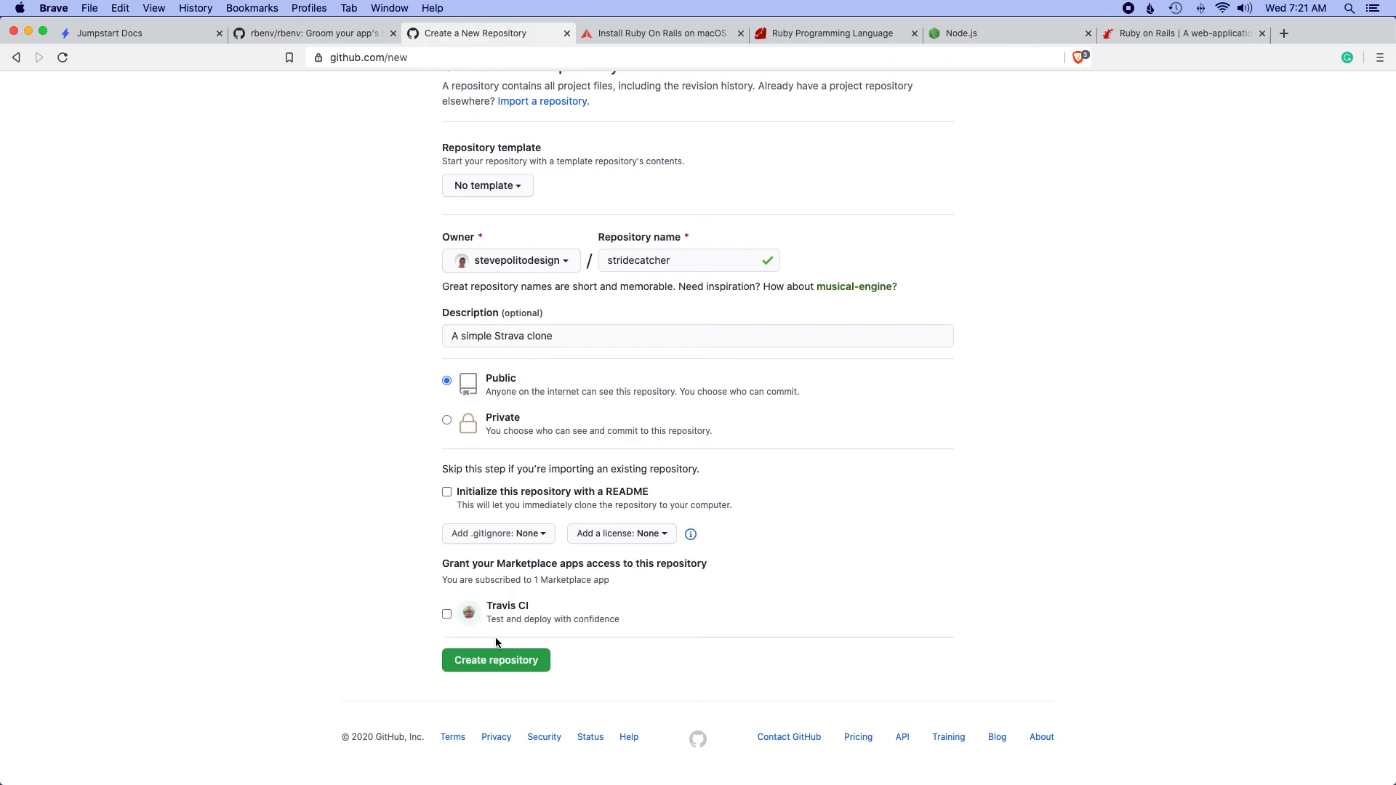
pyautogui.click(503, 660)
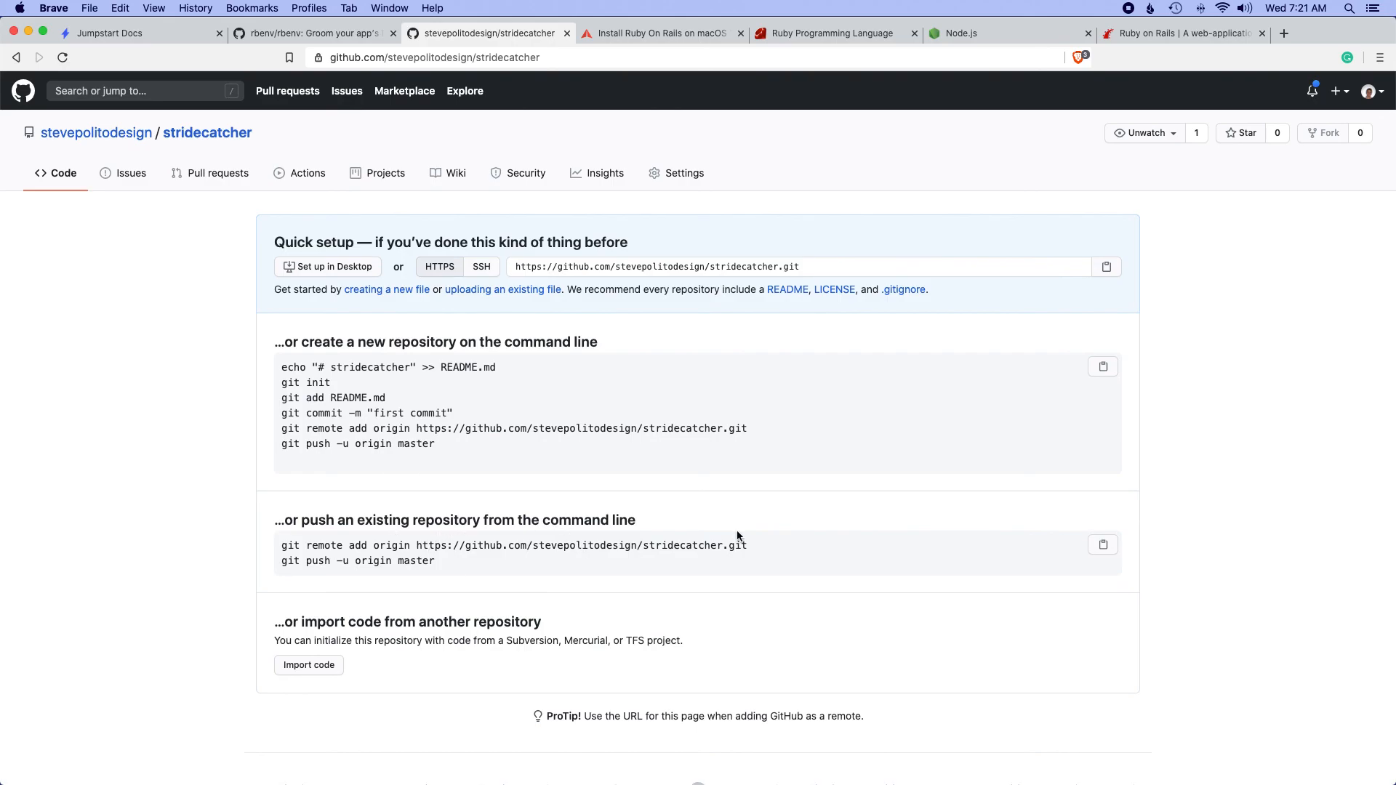
# Step: Run GitHub's 'push an existing repository' commands in the VS Code terminal to push master
pyautogui.click(1103, 544)
pyautogui.press('super+Tab')
pyautogui.press('super+v')
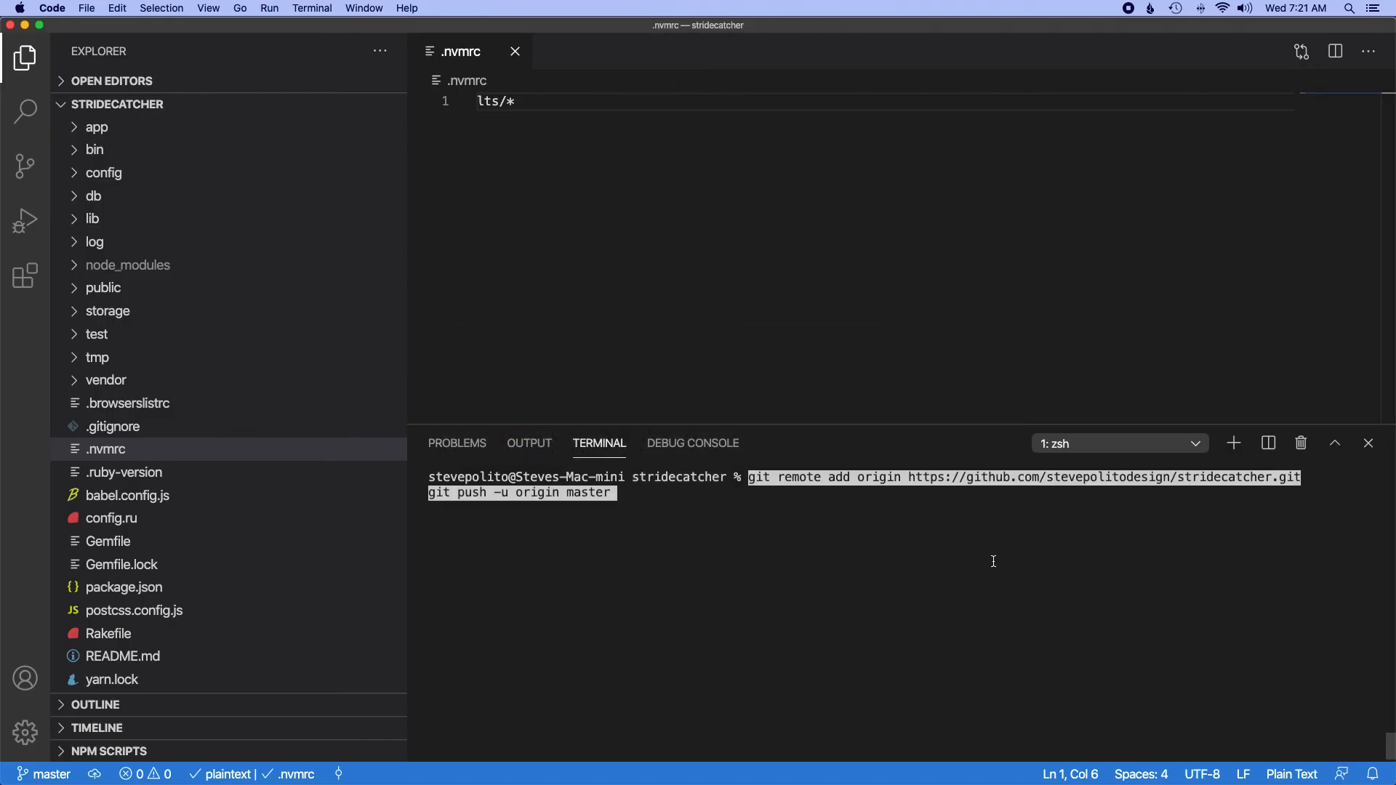
pyautogui.press('Return')
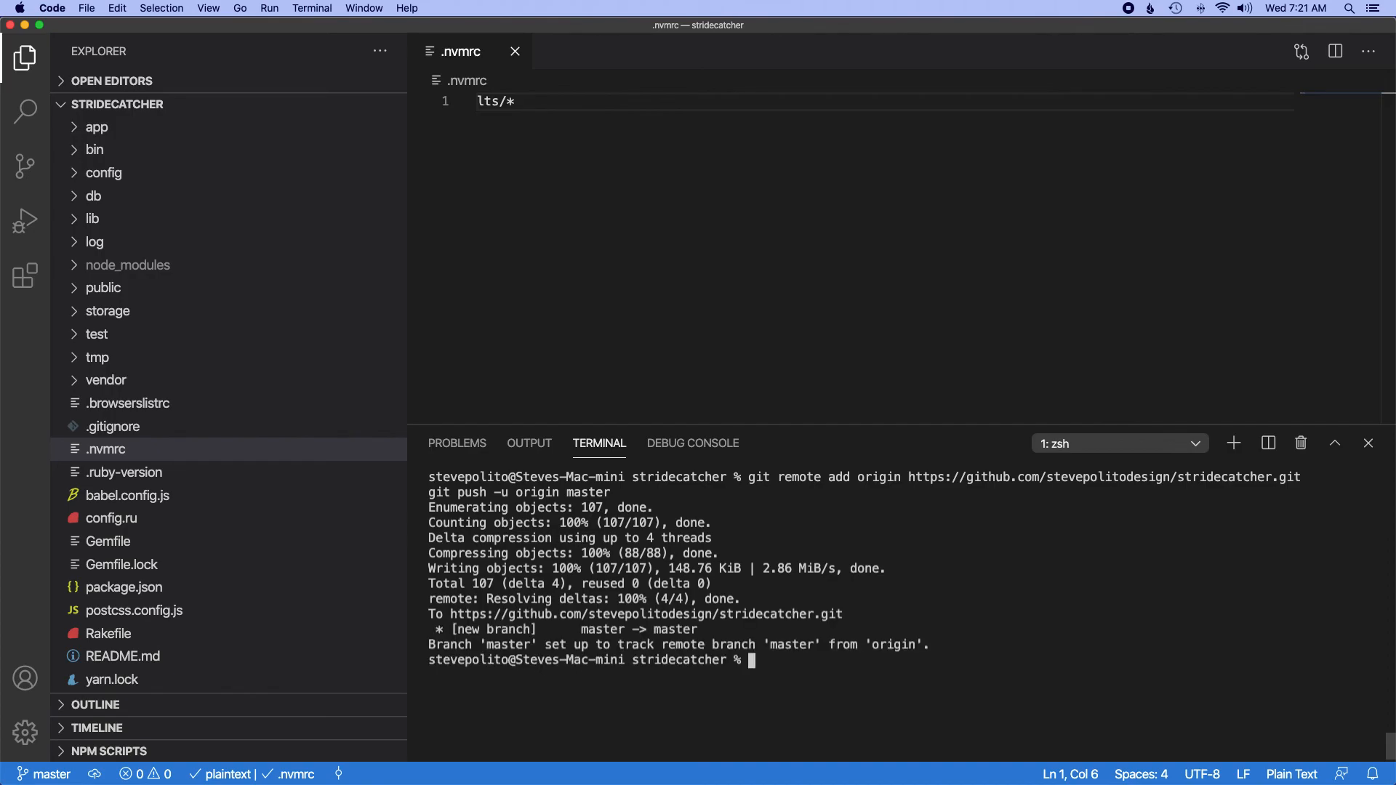
# Step: Reload the stridecatcher repository page to see the pushed files and 2 commits
pyautogui.press('super+Tab')
pyautogui.press('super+r')
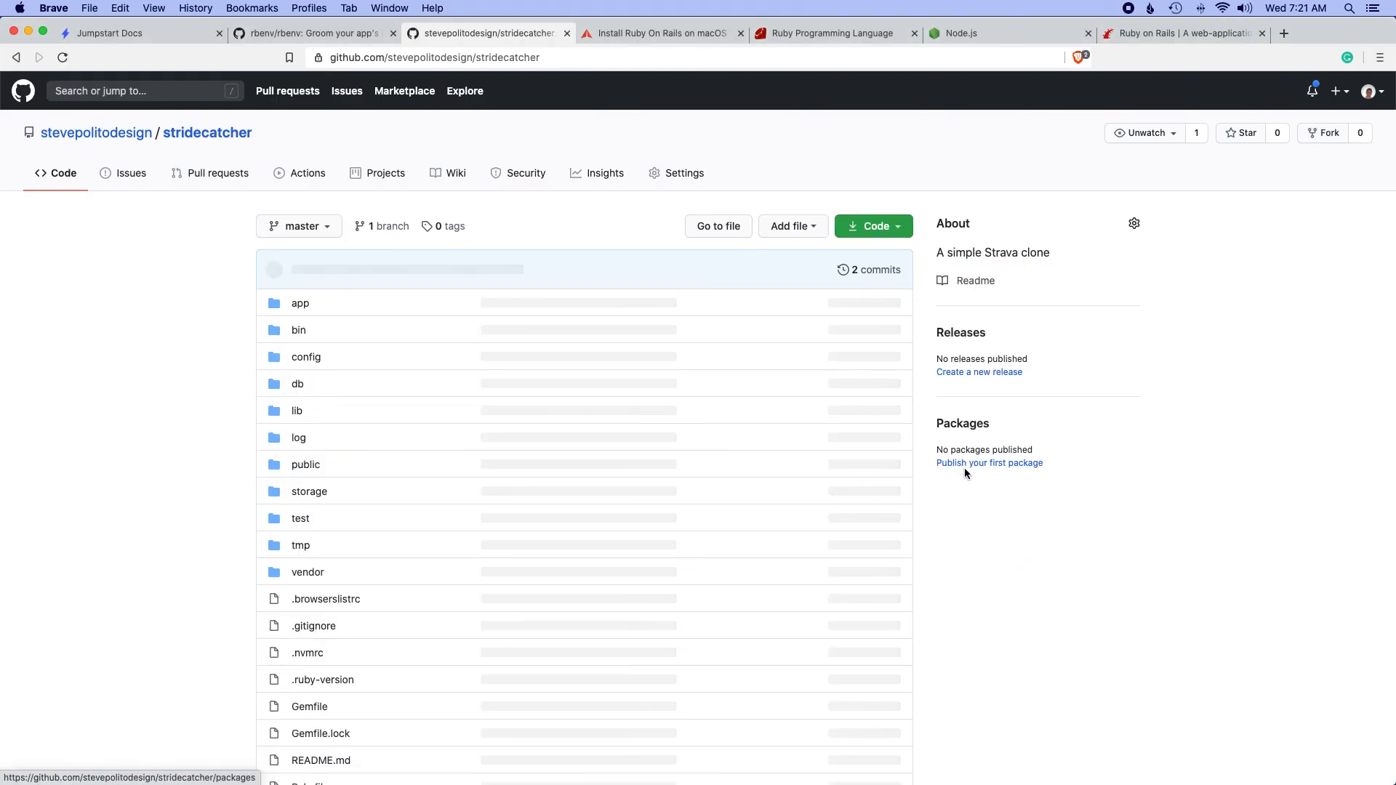
pyautogui.scroll(-5, 971, 470)
pyautogui.scroll(-5, 971, 470)
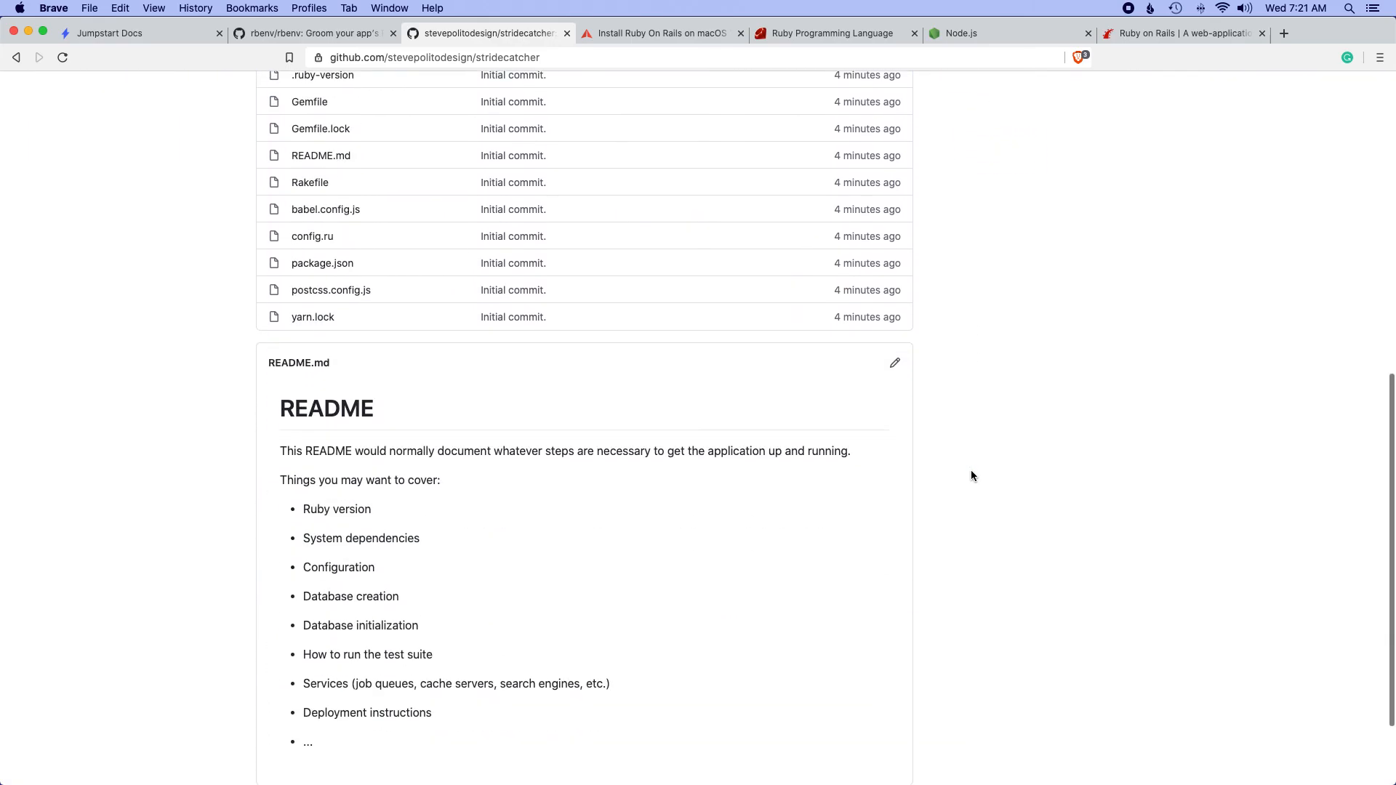
pyautogui.scroll(10, 971, 470)
pyautogui.scroll(2, 971, 470)
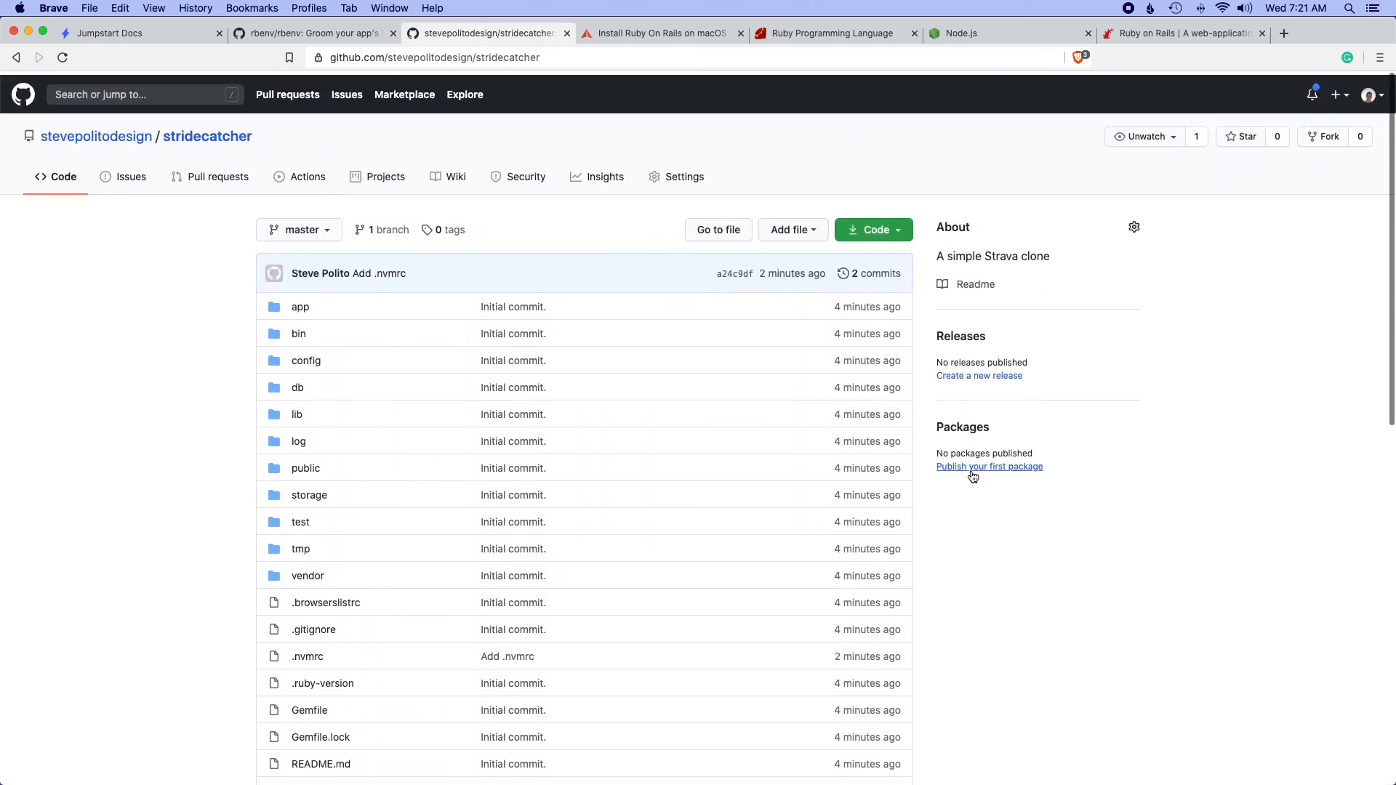